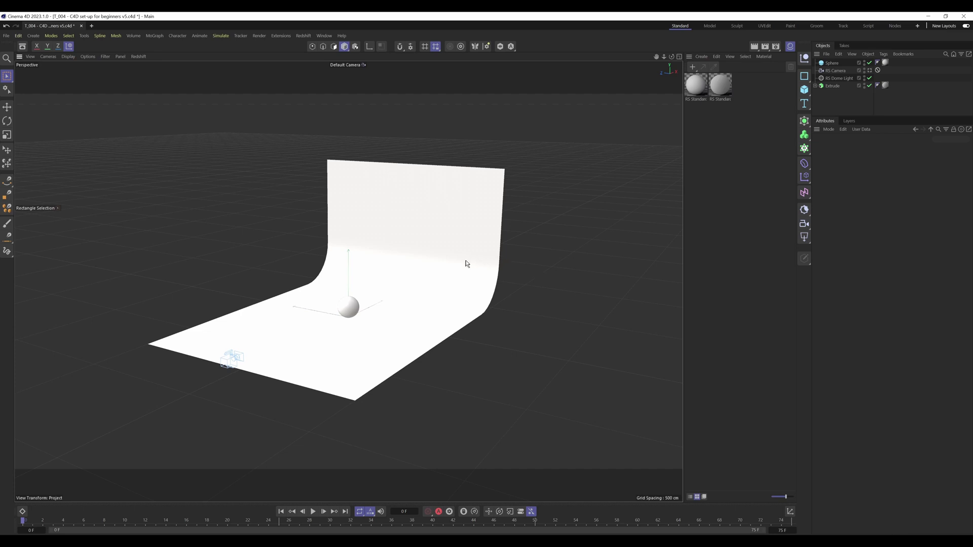
# Examine the example scene's RS Dome Light settings and the extruded curved backdrop around the sphere
pyautogui.moveTo(466, 263)
pyautogui.keyDown('alt'); pyautogui.mouseDown(button='middle')
pyautogui.moveTo(456, 294)
pyautogui.moveTo(466, 269)
pyautogui.mouseUp(button='middle'); pyautogui.keyUp('alt')
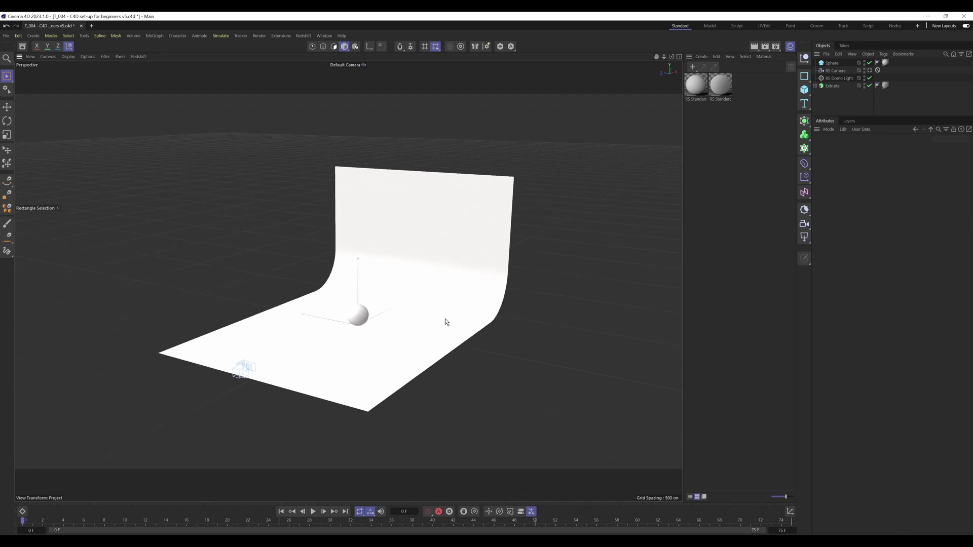
pyautogui.keyDown('alt'); pyautogui.moveTo(445, 323); pyautogui.dragTo(431, 325, button='middle'); pyautogui.keyUp('alt')
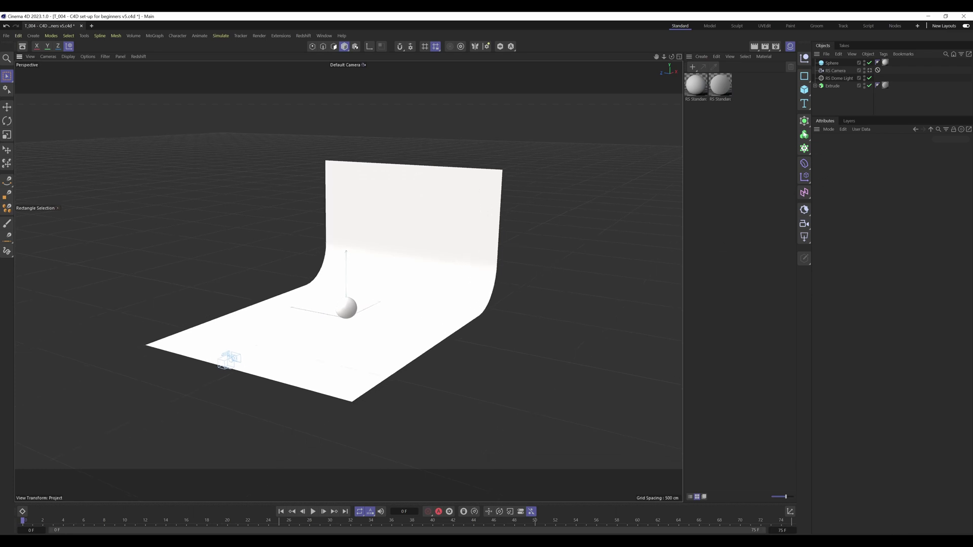
pyautogui.click(820, 80)
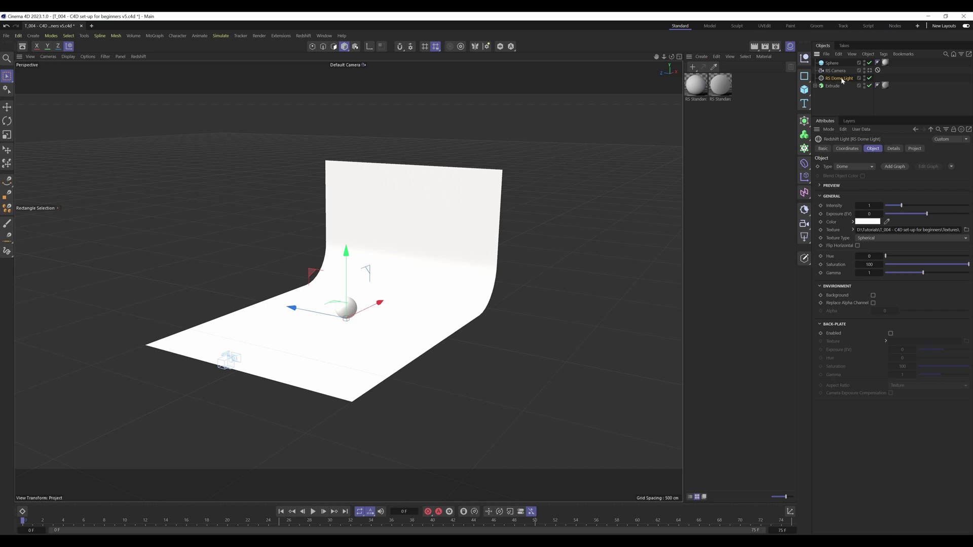
pyautogui.click(833, 87)
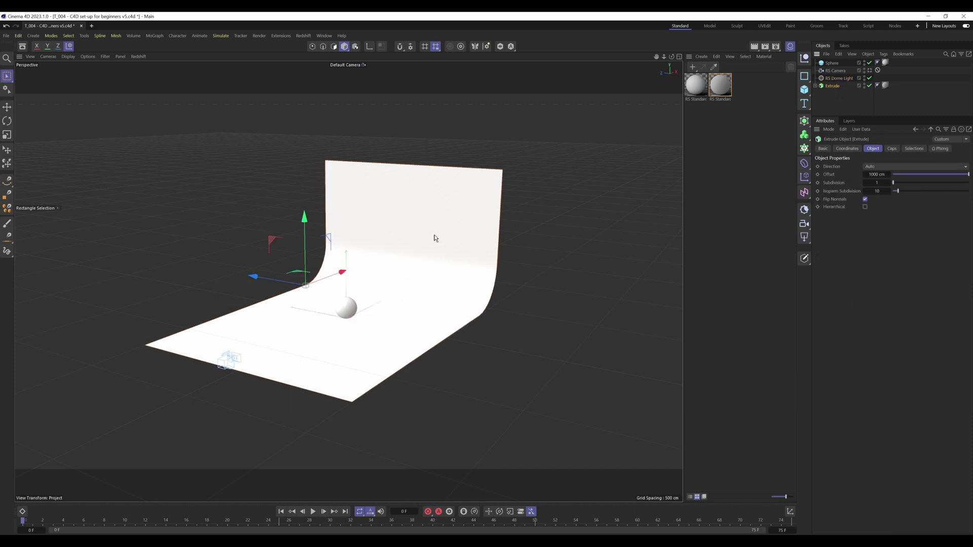
pyautogui.keyDown('alt'); pyautogui.moveTo(412, 254); pyautogui.dragTo(359, 330); pyautogui.keyUp('alt')
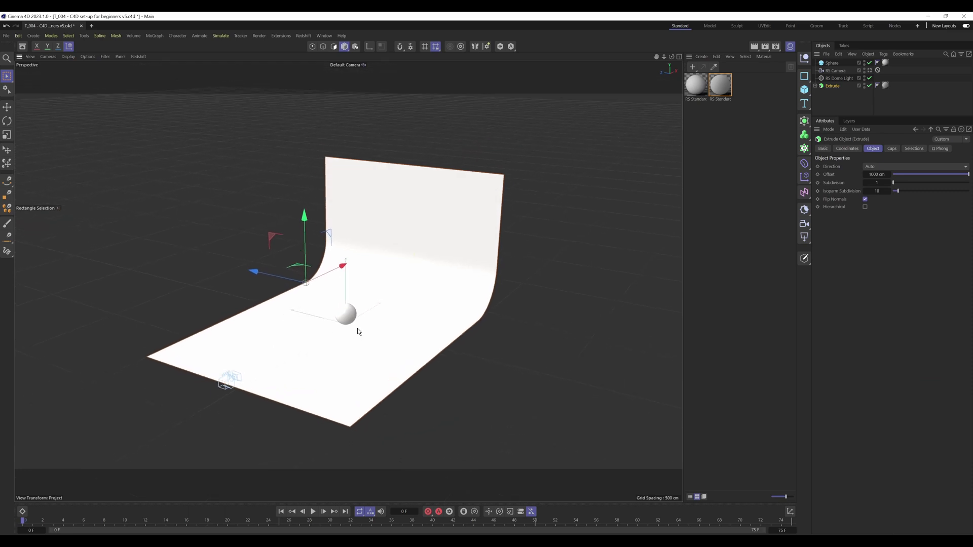
# Compare the saved Redshift RenderView snapshots 0 to 5 of the sphere under different lighting, then minimize the render window
pyautogui.click(249, 516)
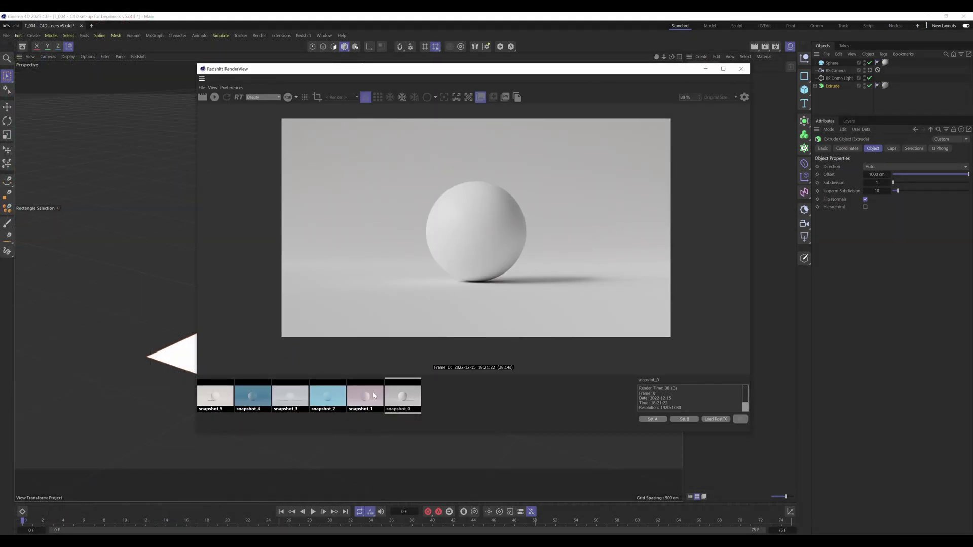
pyautogui.click(373, 393)
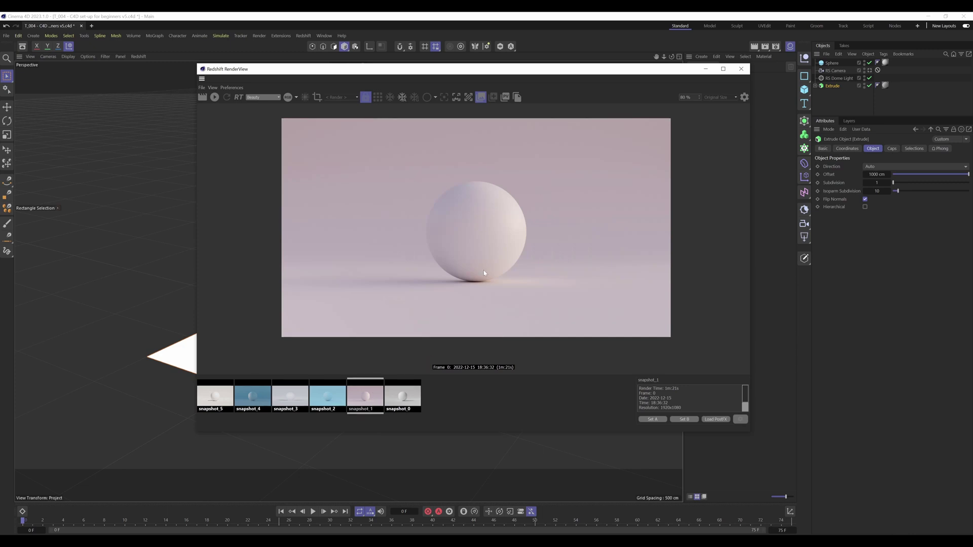
pyautogui.click(414, 409)
pyautogui.click(368, 390)
pyautogui.click(332, 393)
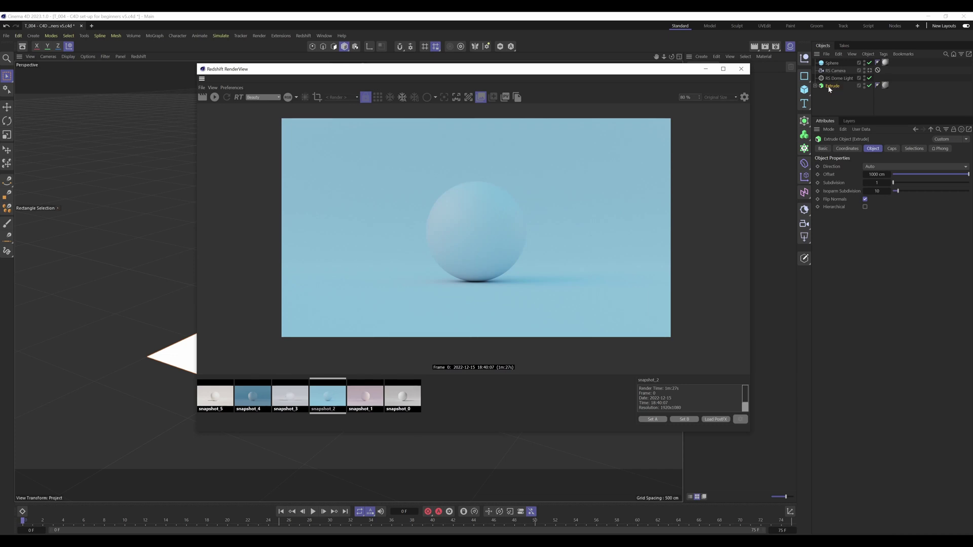
pyautogui.moveTo(266, 66); pyautogui.dragTo(277, 89)
pyautogui.click(304, 419)
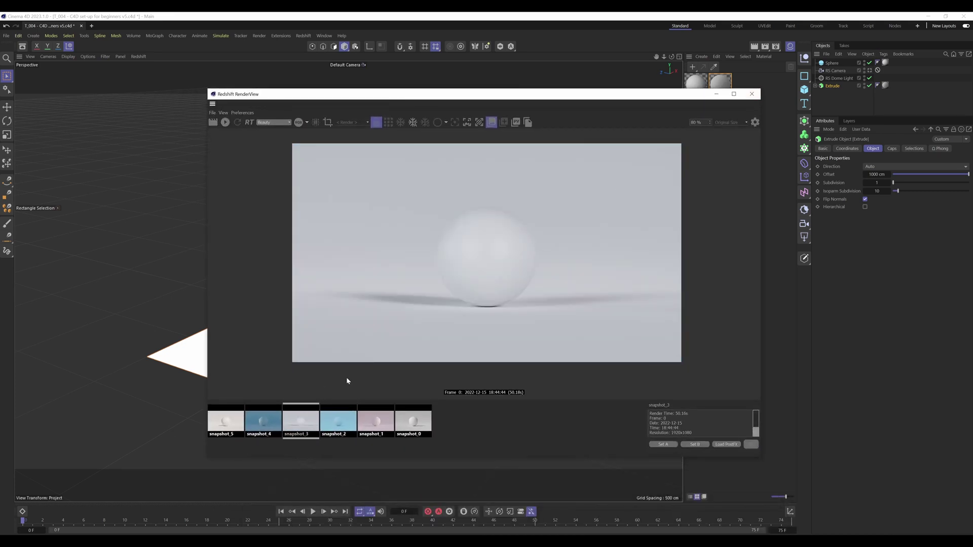
pyautogui.click(263, 420)
pyautogui.click(231, 431)
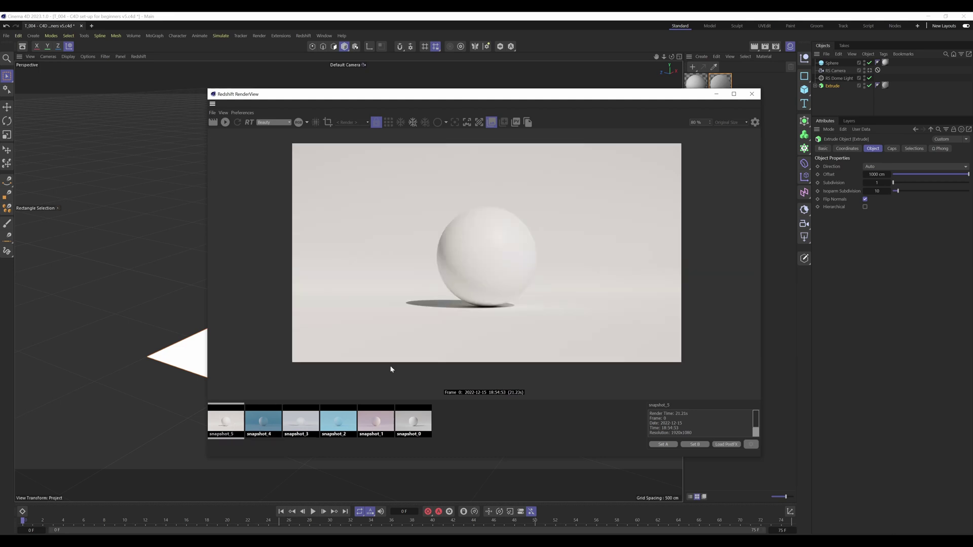
pyautogui.click(261, 427)
pyautogui.click(227, 417)
pyautogui.click(266, 421)
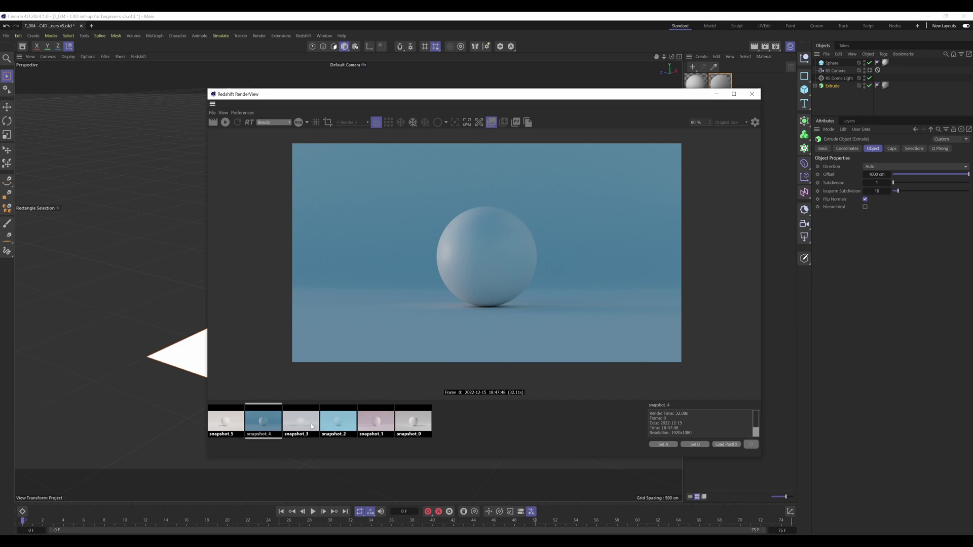
pyautogui.click(300, 419)
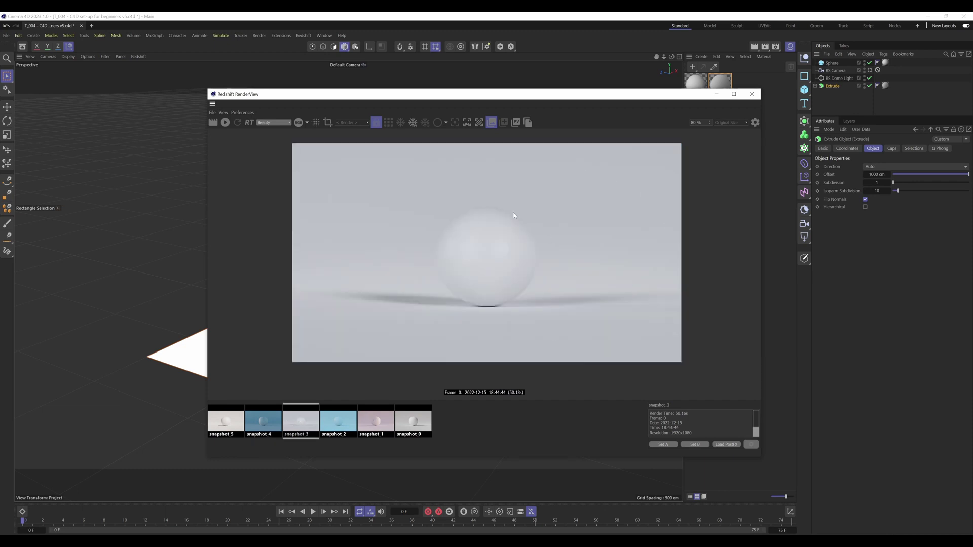
pyautogui.click(338, 425)
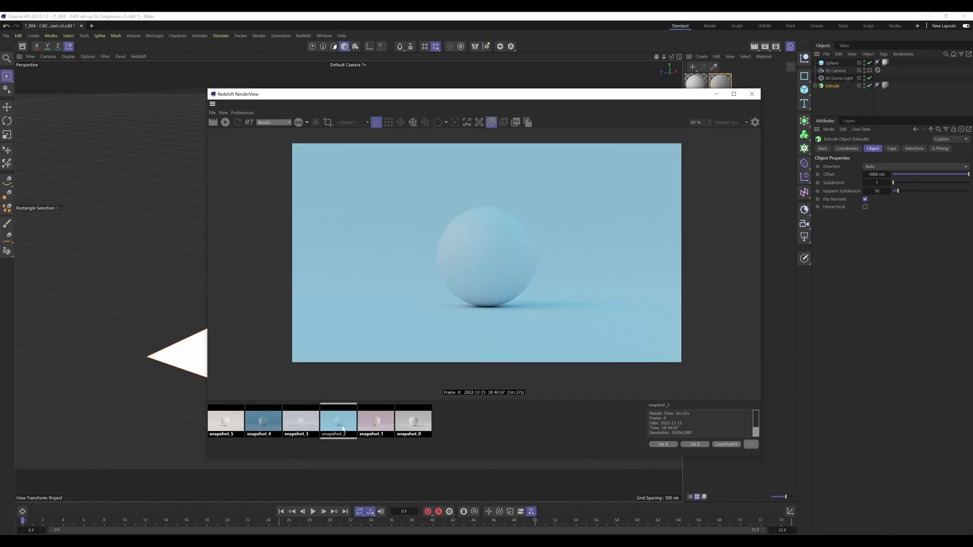
pyautogui.click(384, 421)
pyautogui.click(421, 415)
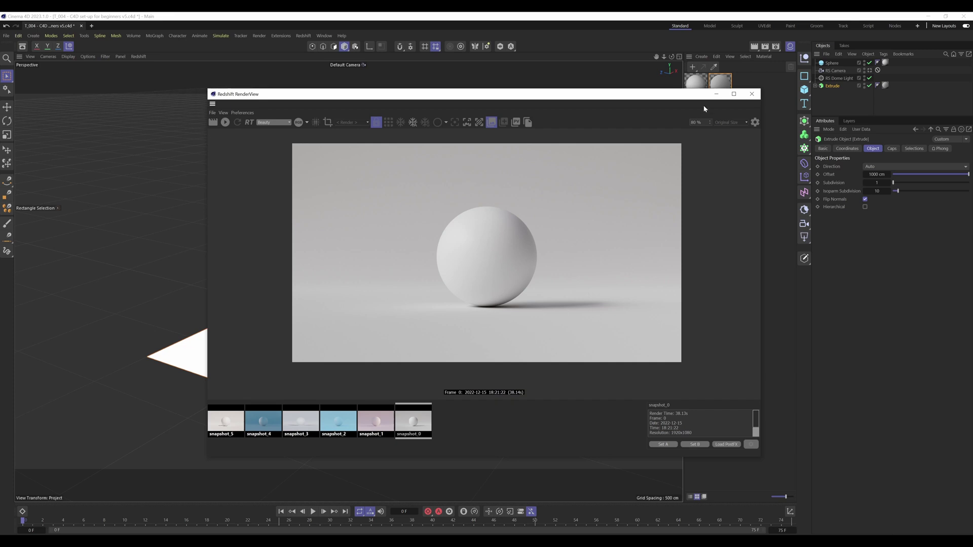
pyautogui.click(716, 95)
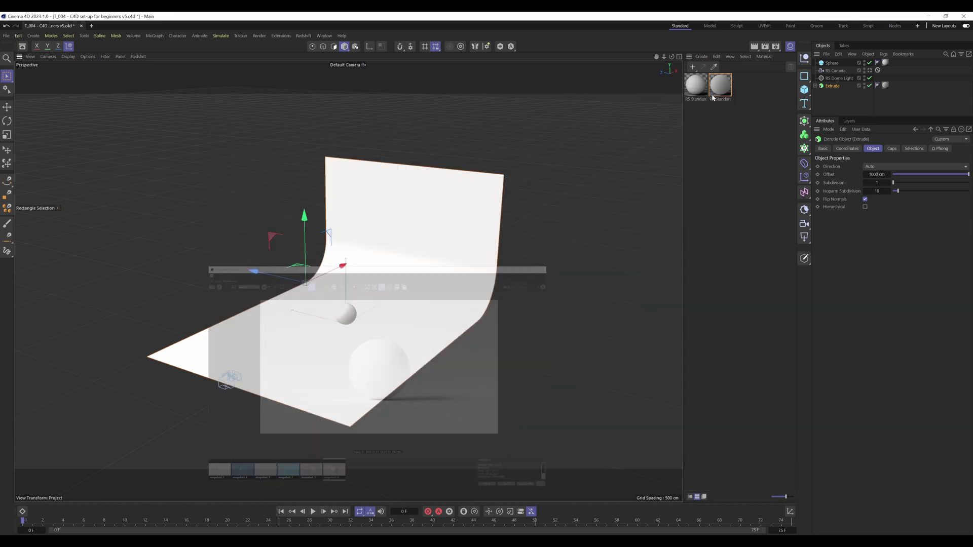
# Create a new project and add an Arc spline to it
pyautogui.click(560, 158)
pyautogui.click(91, 25)
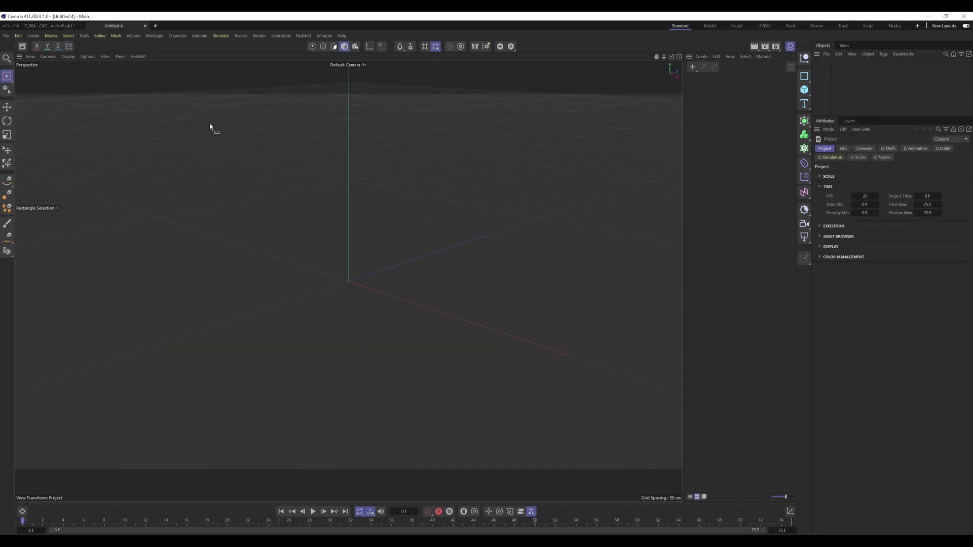
pyautogui.click(806, 77)
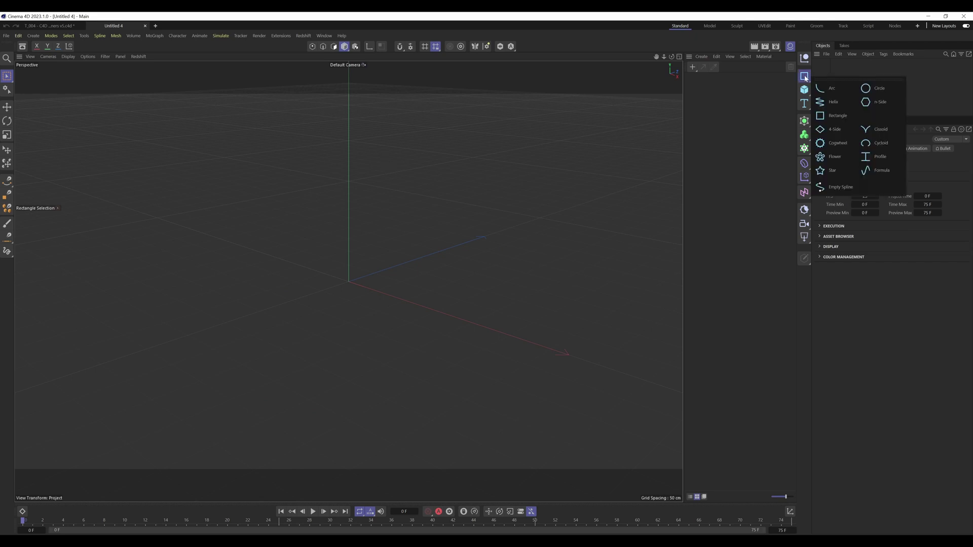
pyautogui.click(839, 92)
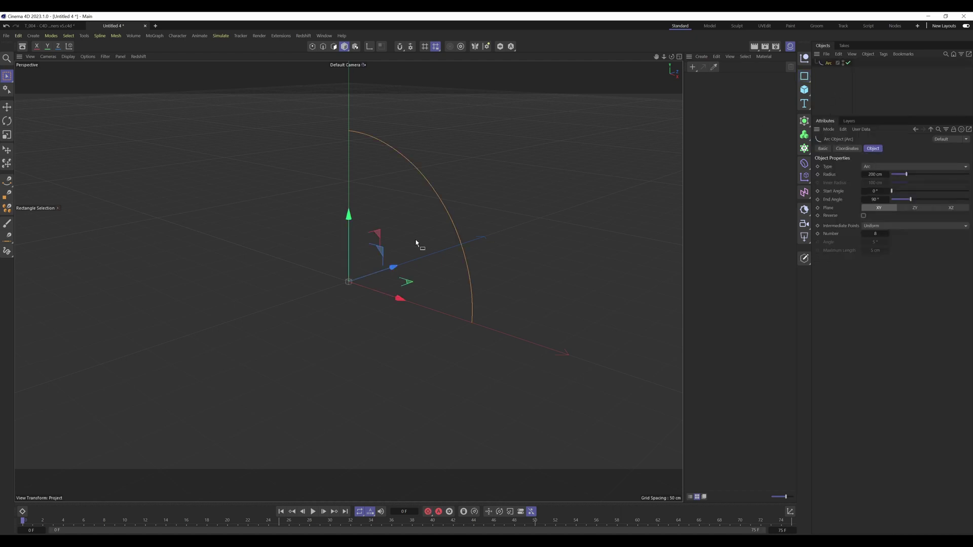
# Rotate the arc 90° downward in its own plane and convert it to an editable spline
pyautogui.press('r')
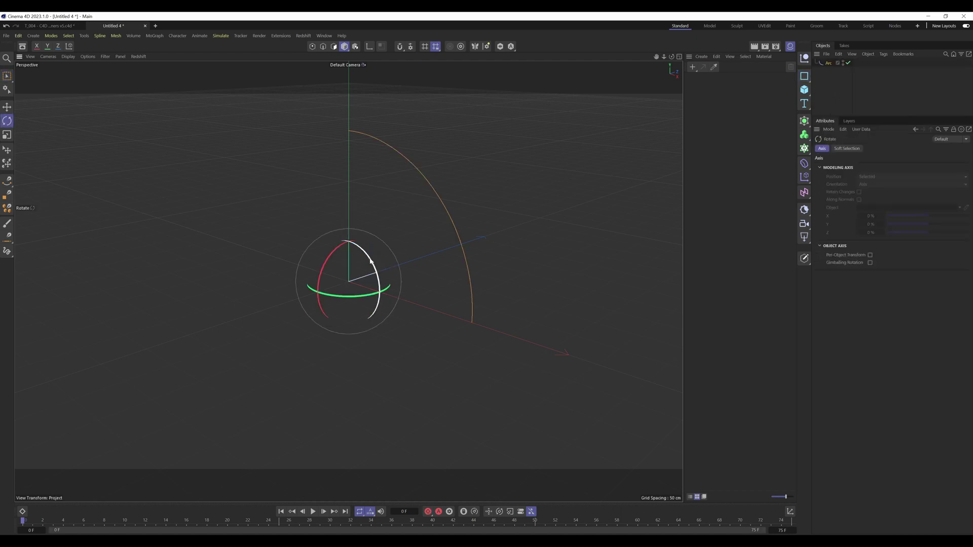
pyautogui.moveTo(369, 261); pyautogui.dragTo(394, 356)
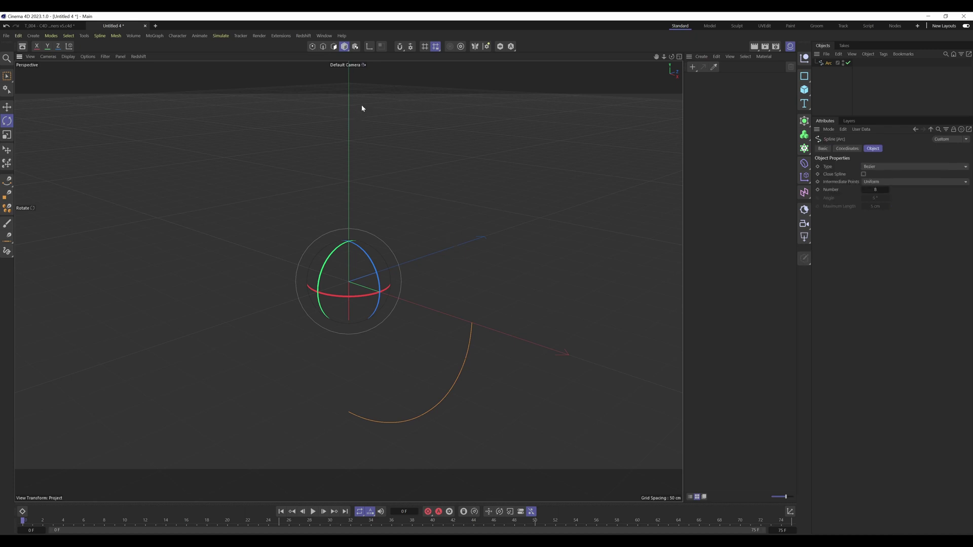
# Enable axis modification and rotate the arc's axis back into alignment with the world axes
pyautogui.click(369, 47)
pyautogui.moveTo(378, 279); pyautogui.dragTo(337, 243)
pyautogui.press('0')
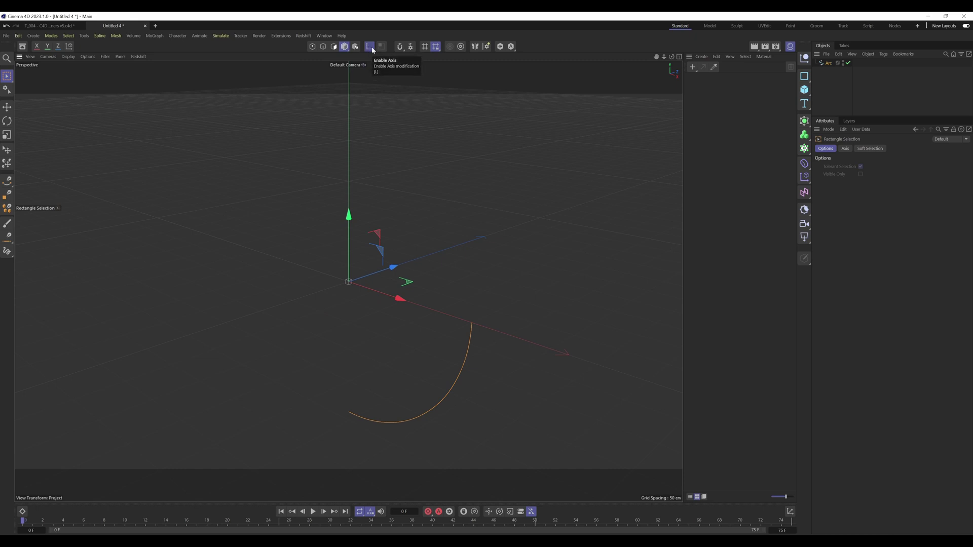
# Move the arc's axis vertically down onto the curve's lower end point with snapping, then turn off snapping and axis modification
pyautogui.moveTo(381, 251); pyautogui.dragTo(323, 203)
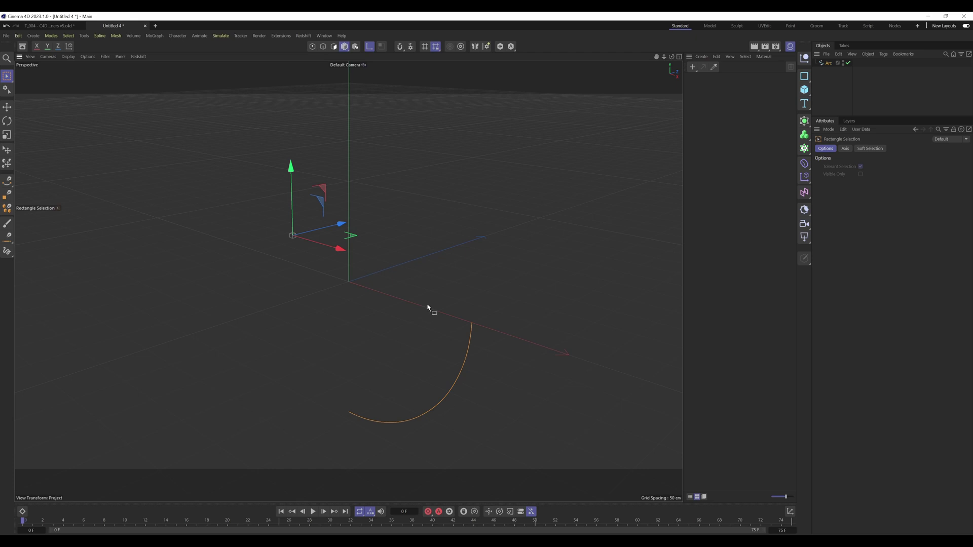
pyautogui.hotkey('ctrl', 'z')
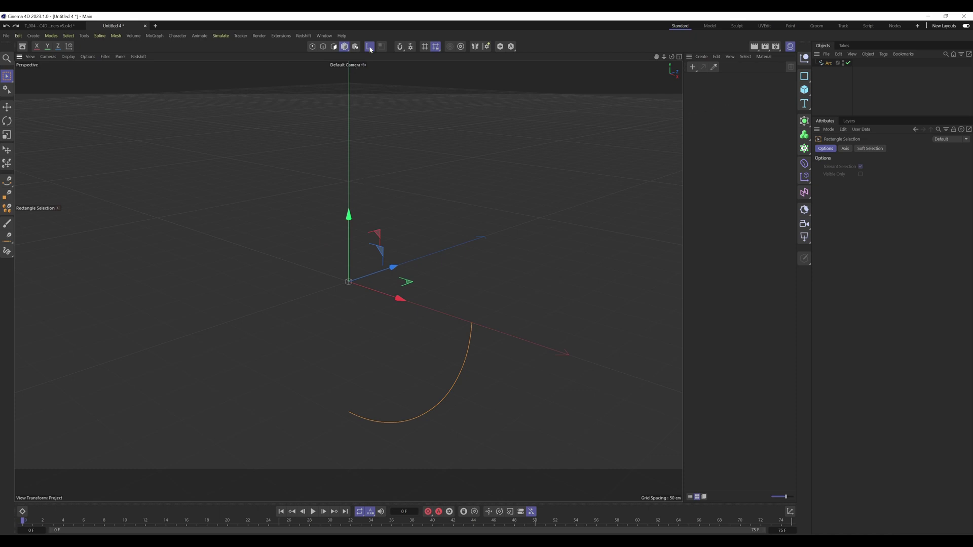
pyautogui.click(400, 48)
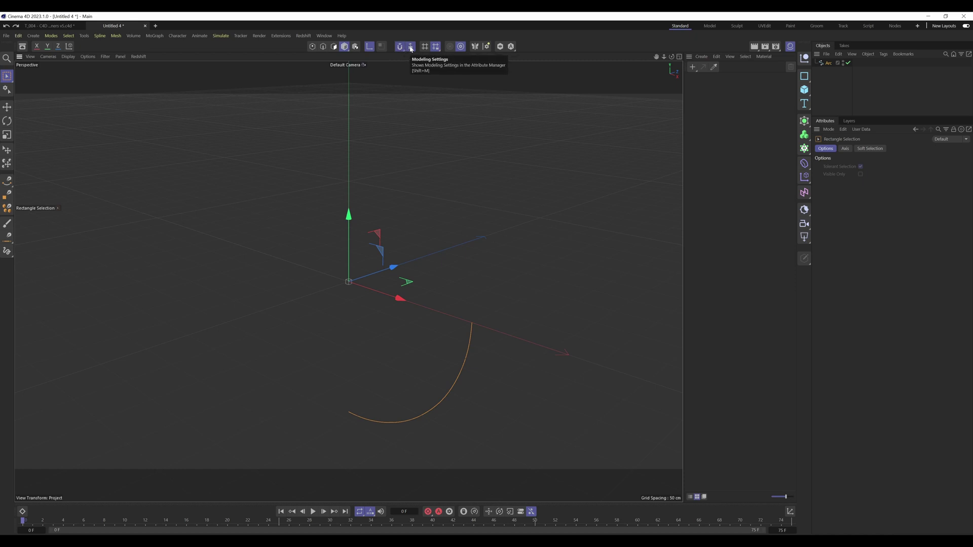
pyautogui.click(411, 47)
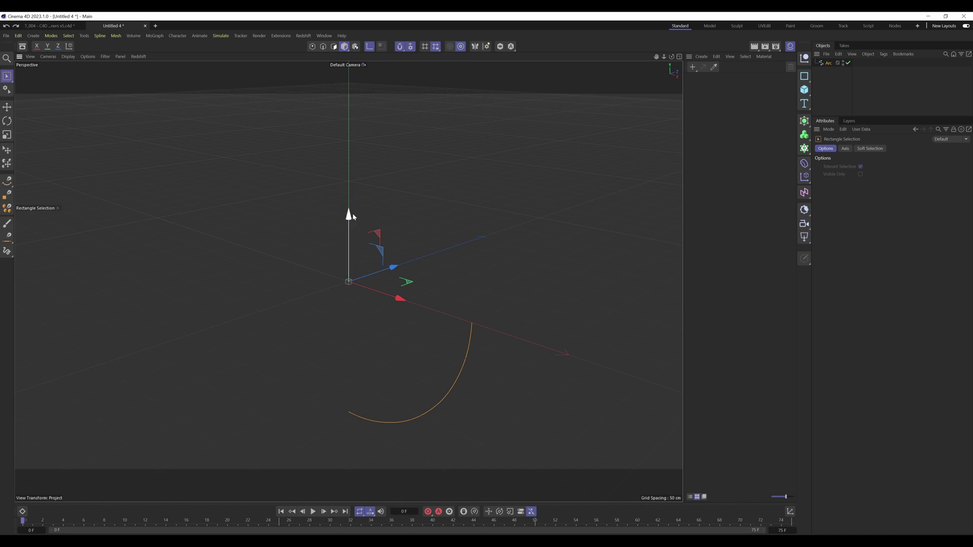
pyautogui.moveTo(348, 215); pyautogui.dragTo(350, 353)
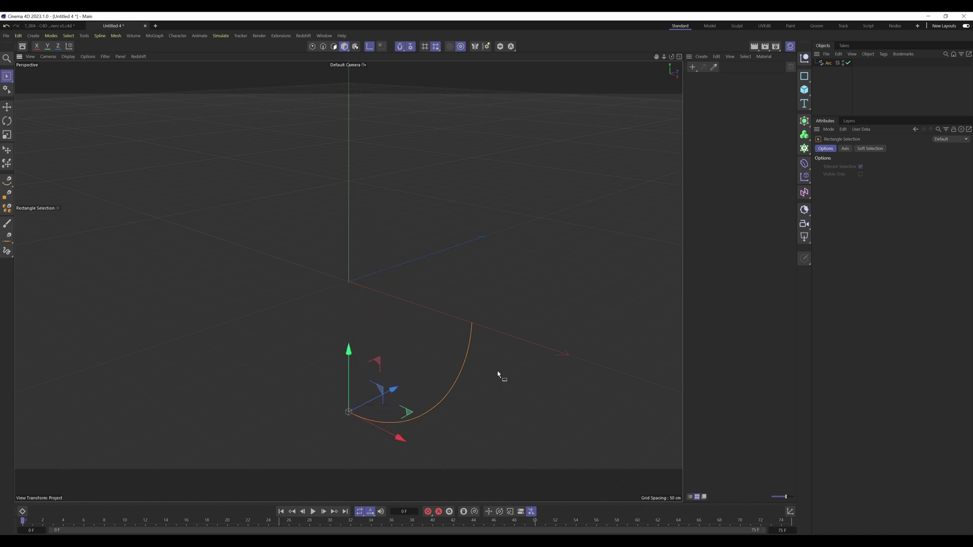
pyautogui.click(371, 47)
pyautogui.click(399, 47)
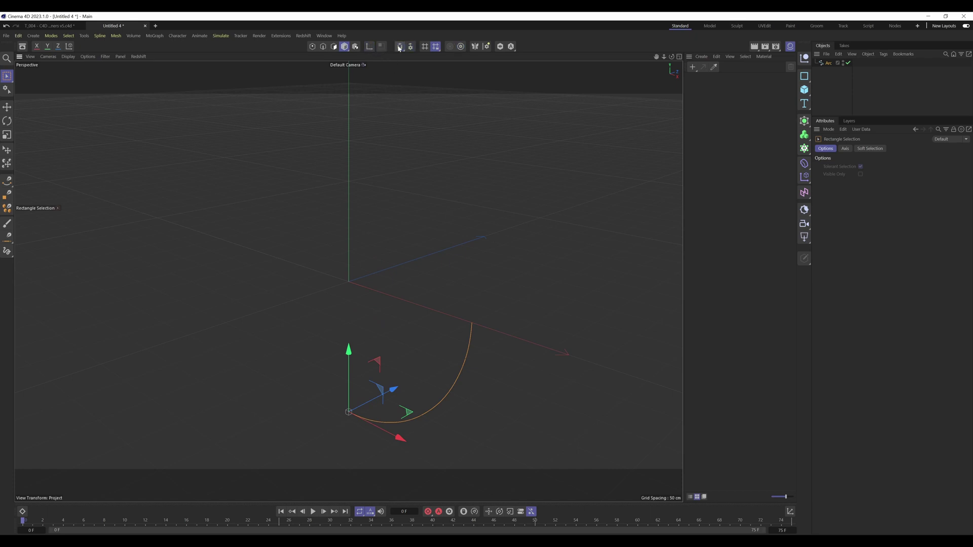
# Set the arc's Y position to 0 cm so its lower end sits at the world origin
pyautogui.click(828, 63)
pyautogui.click(851, 149)
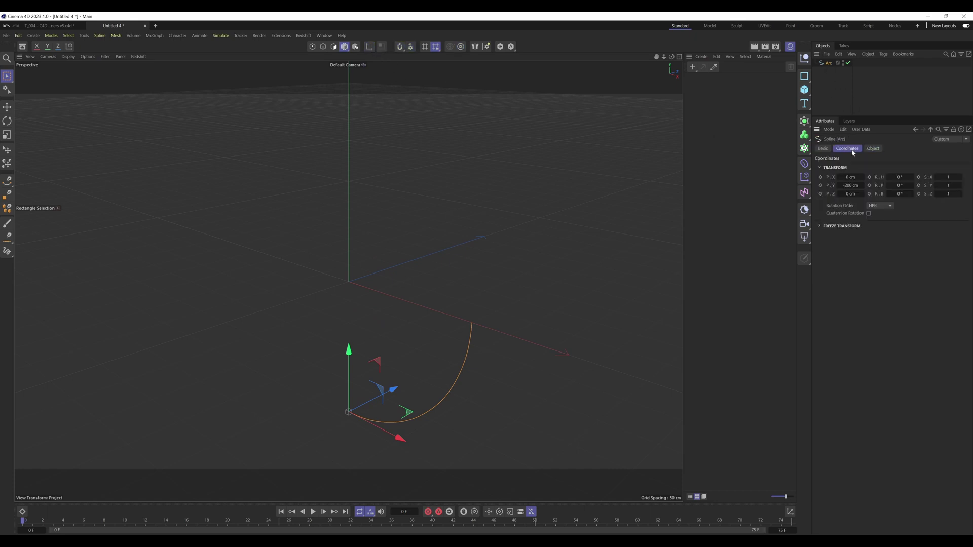
pyautogui.moveTo(844, 185); pyautogui.dragTo(841, 185)
pyautogui.click(863, 185)
pyautogui.click(839, 186)
pyautogui.click(864, 186)
pyautogui.rightClick(863, 187)
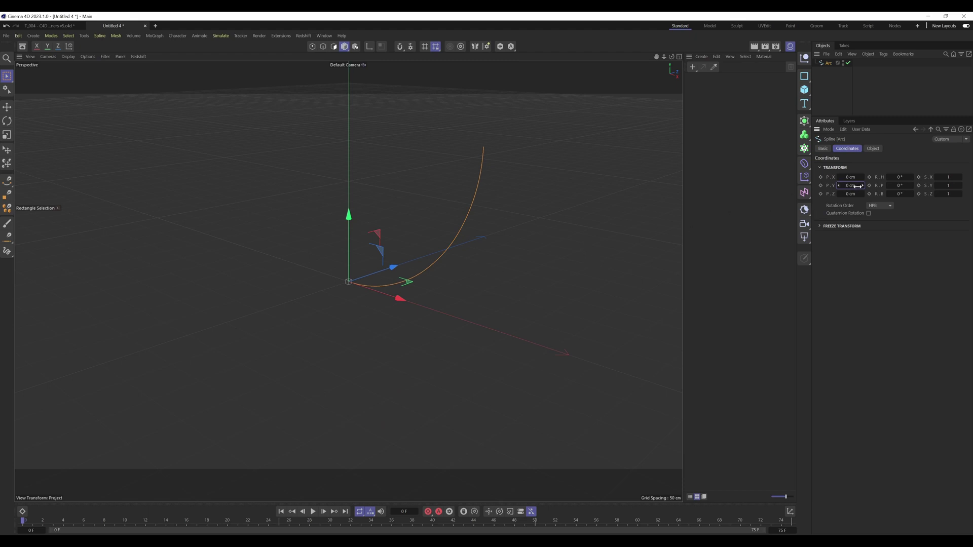
# In point mode, extend the arc's lower end point along the negative X axis to form a long straight floor segment
pyautogui.keyDown('alt'); pyautogui.moveTo(400, 261); pyautogui.dragTo(428, 323); pyautogui.keyUp('alt')
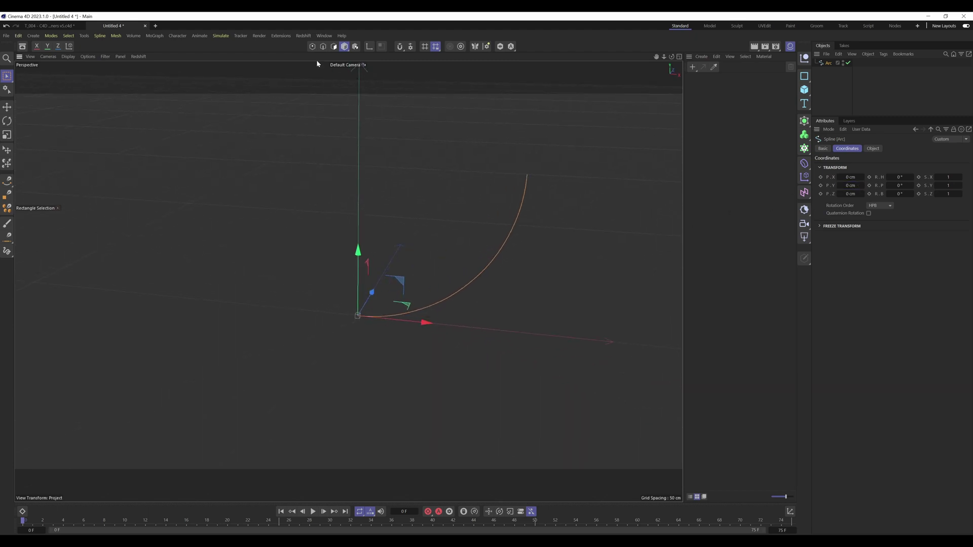
pyautogui.click(313, 47)
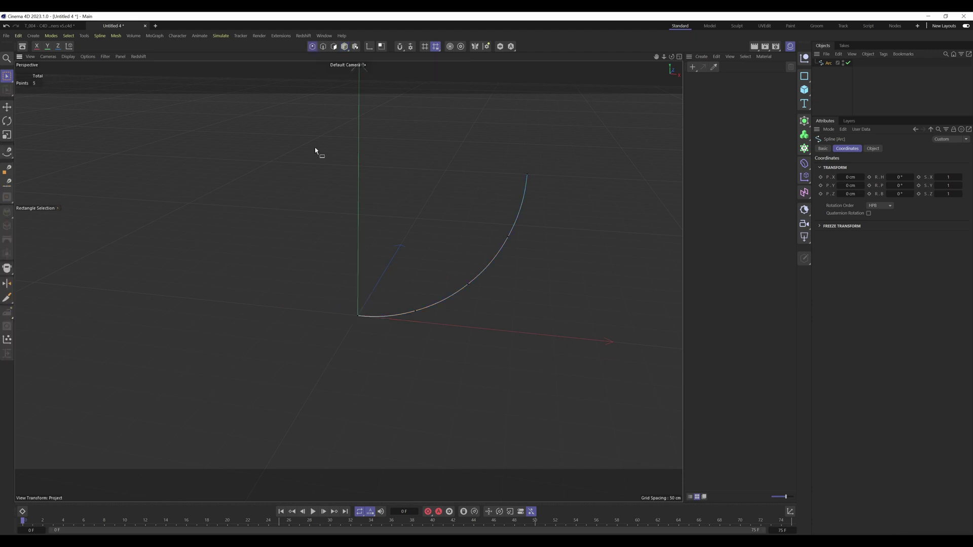
pyautogui.moveTo(337, 297); pyautogui.dragTo(375, 331)
pyautogui.keyDown('ctrl'); pyautogui.moveTo(426, 328); pyautogui.dragTo(108, 276); pyautogui.keyUp('ctrl')
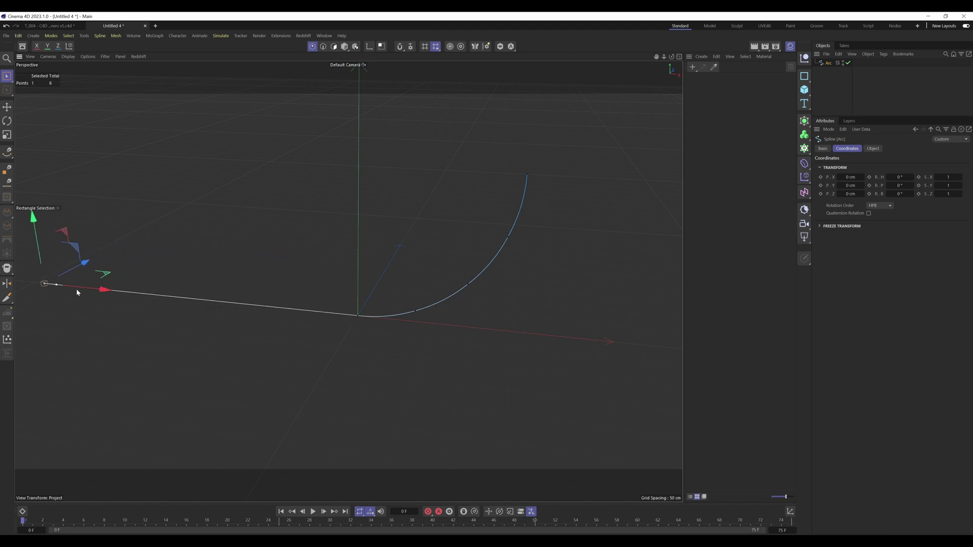
pyautogui.click(110, 274)
# Select the arc's upper end point, reverse the spline's point sequence, and extend that point straight up along Y as a wall segment
pyautogui.moveTo(478, 129); pyautogui.dragTo(583, 197)
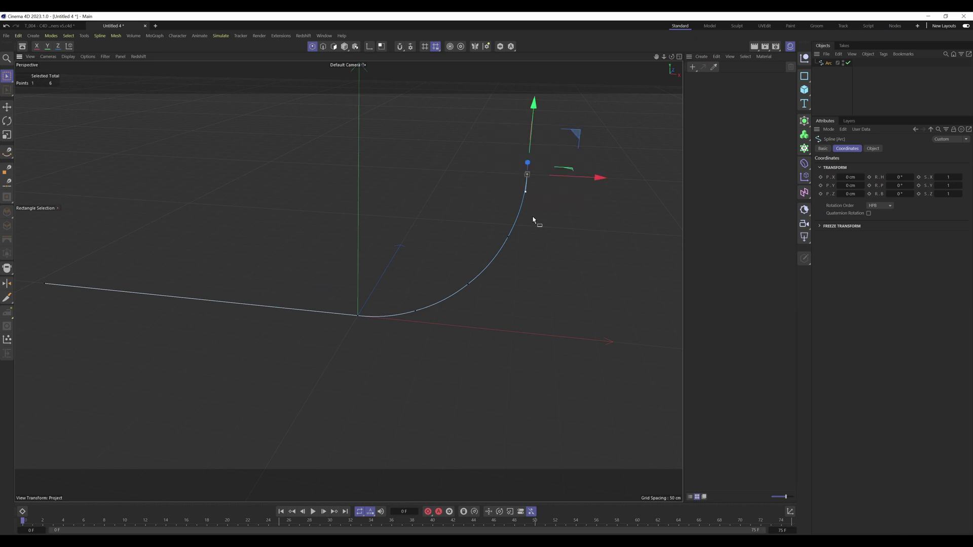
pyautogui.keyDown('alt'); pyautogui.moveTo(534, 217); pyautogui.dragTo(490, 248, button='middle'); pyautogui.keyUp('alt')
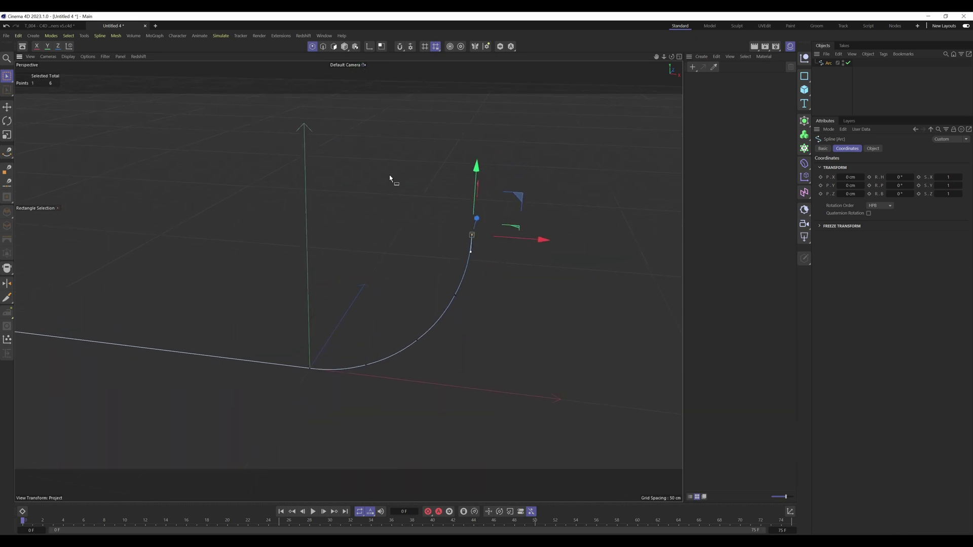
pyautogui.rightClick(401, 168)
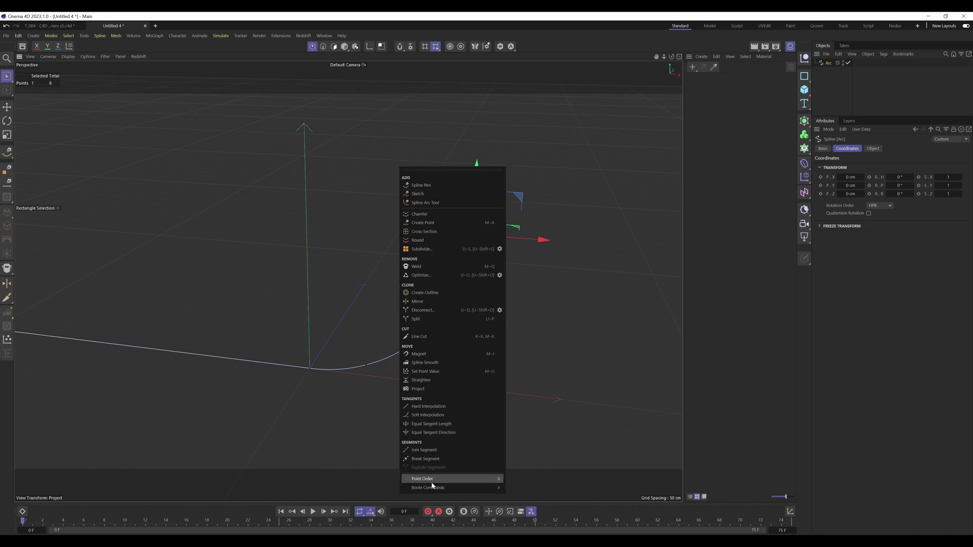
pyautogui.moveTo(435, 480)
pyautogui.click(546, 492)
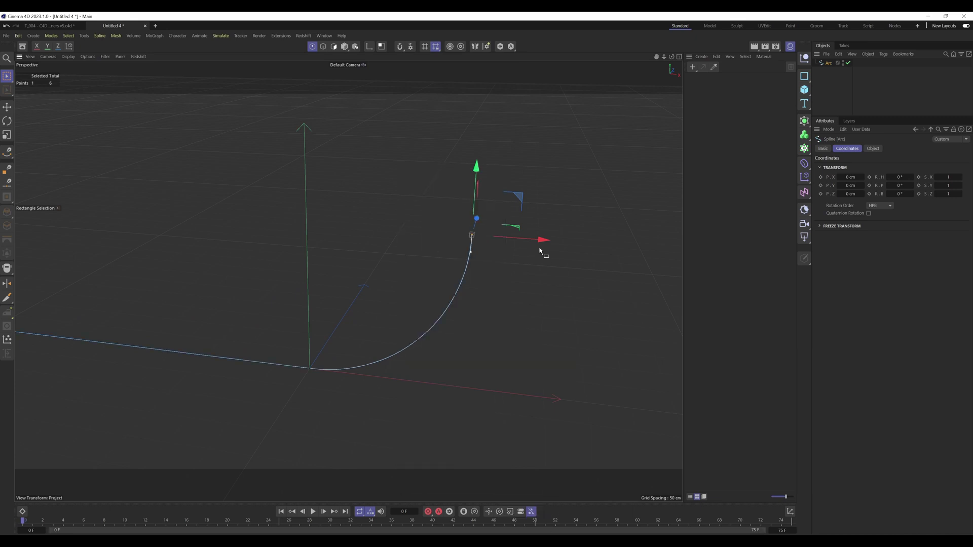
pyautogui.keyDown('ctrl'); pyautogui.moveTo(475, 179); pyautogui.dragTo(484, 243); pyautogui.keyUp('ctrl')
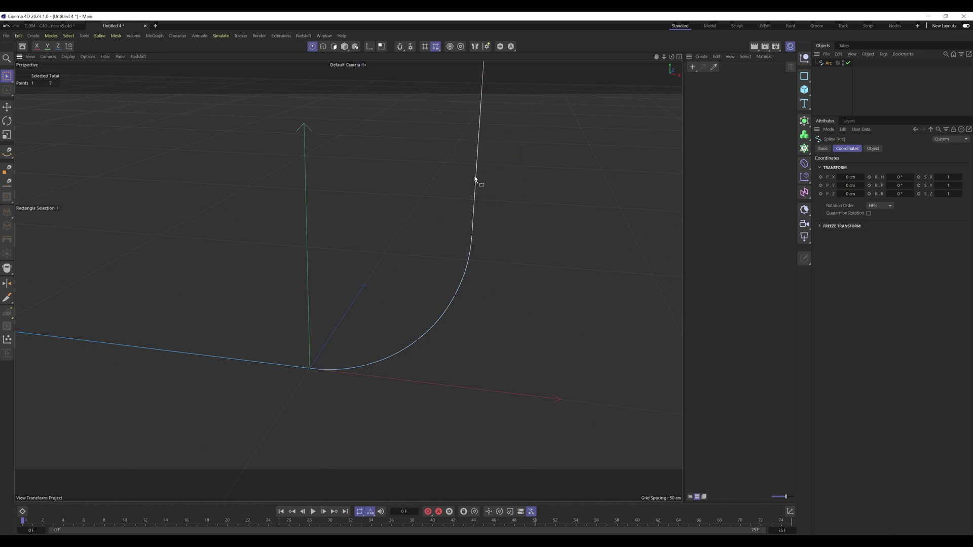
pyautogui.scroll(-5, 400, 292)
pyautogui.scroll(5, 355, 304)
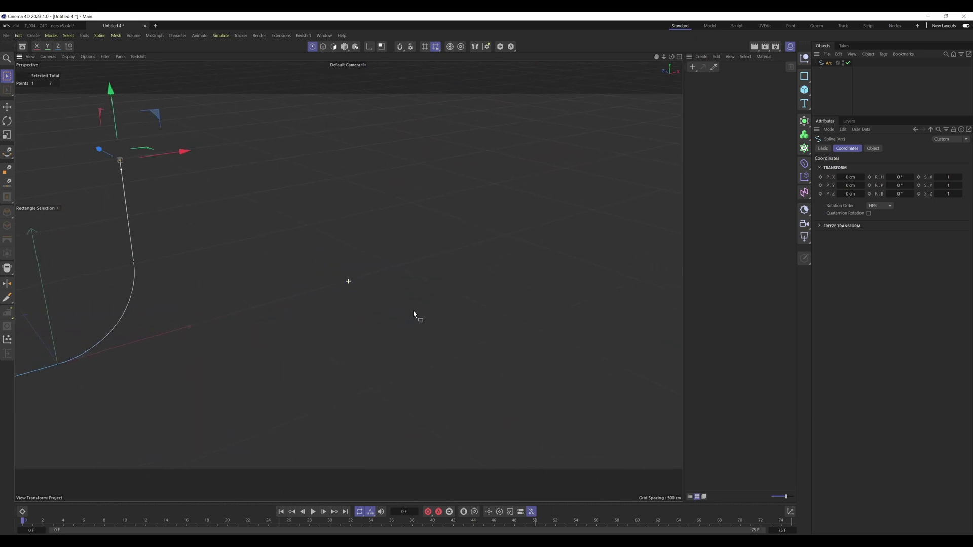
# Try extending an extra segment from the floor's free end point, then undo it and clear the point selection
pyautogui.keyDown('alt'); pyautogui.moveTo(100, 338); pyautogui.dragTo(259, 401); pyautogui.keyUp('alt')
pyautogui.click(356, 366)
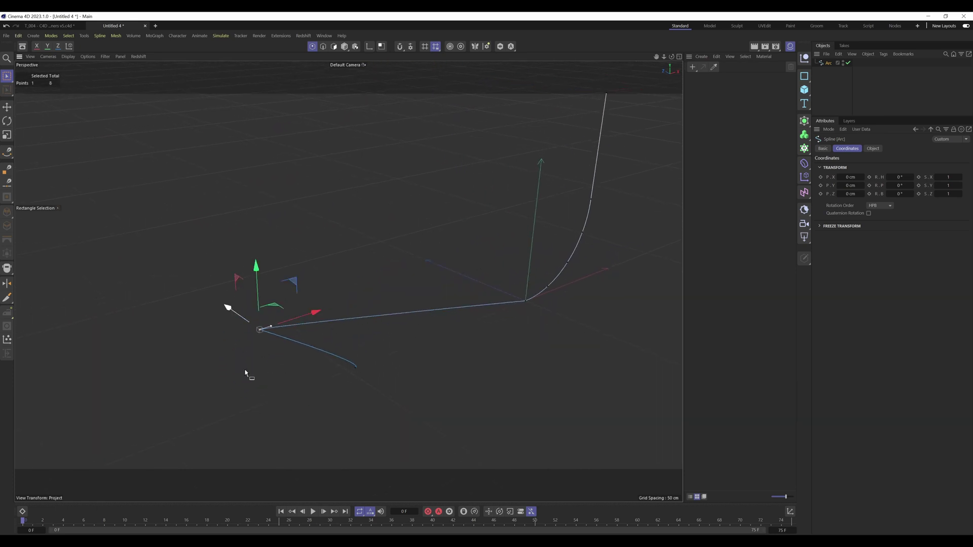
pyautogui.hotkey('ctrl', 'z')
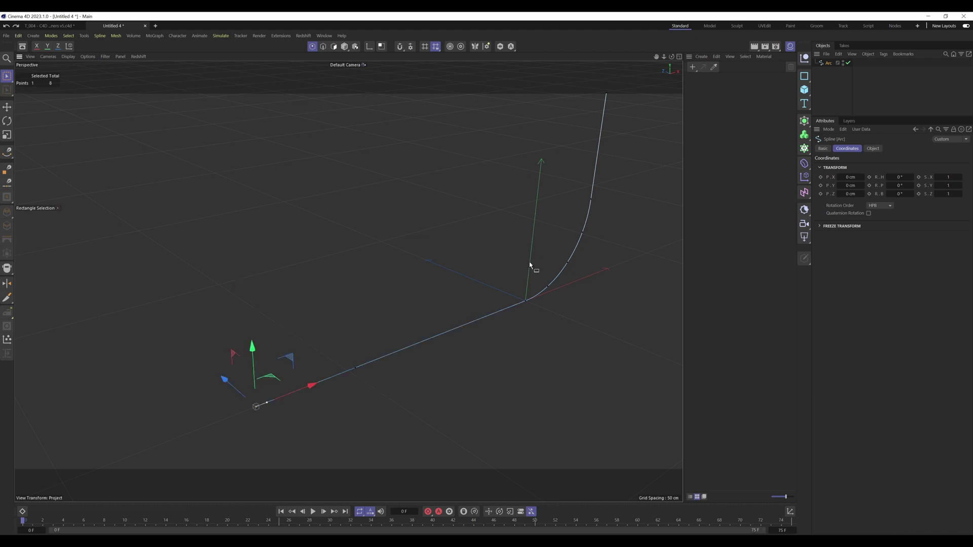
pyautogui.click(412, 260)
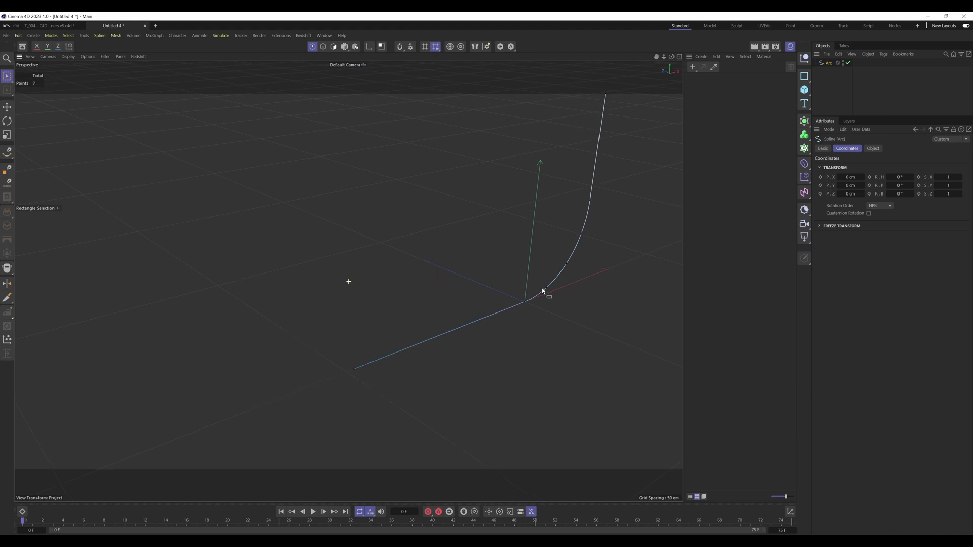
# Extrude the arc spline with an offset of 1000 cm to turn it into a wide backdrop surface
pyautogui.keyDown('alt'); pyautogui.moveTo(542, 288); pyautogui.dragTo(399, 334); pyautogui.keyUp('alt')
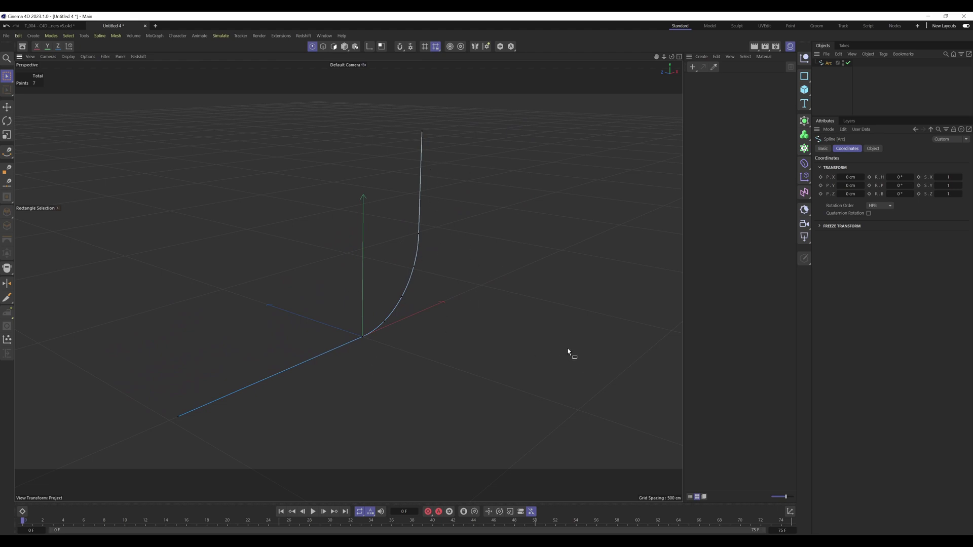
pyautogui.click(804, 120)
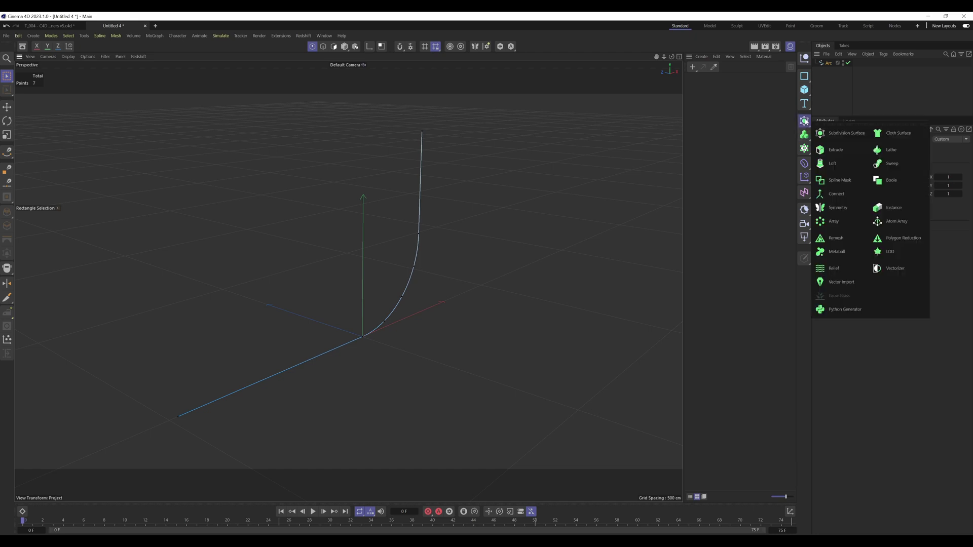
pyautogui.click(834, 151)
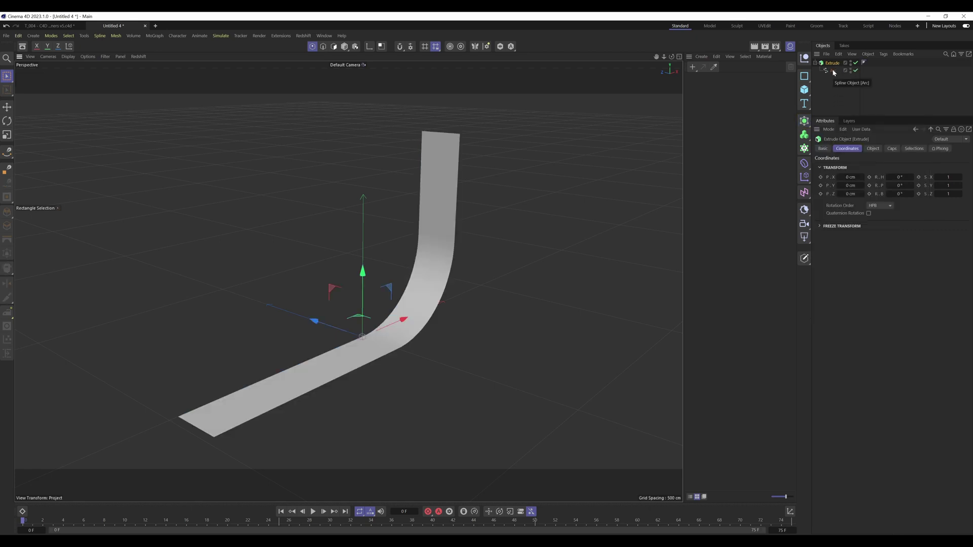
pyautogui.click(872, 149)
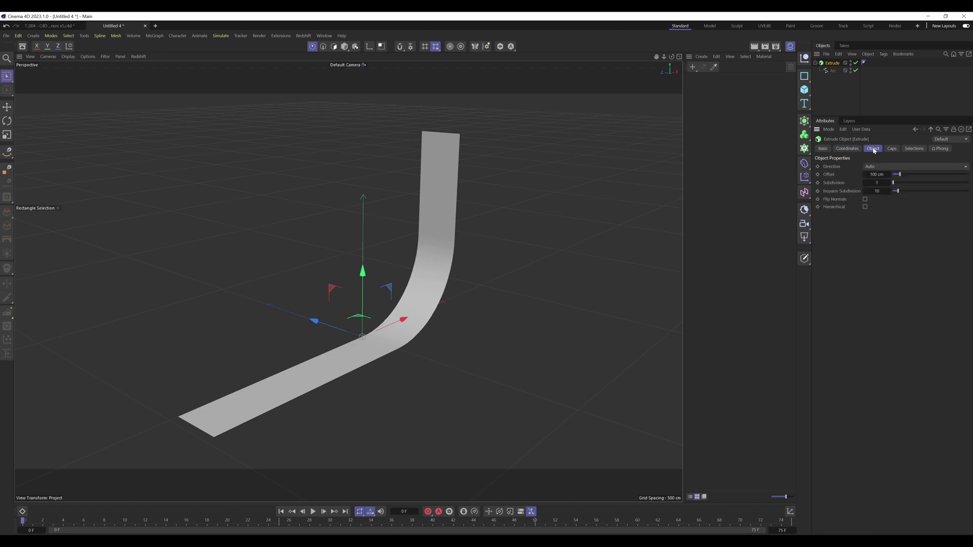
pyautogui.click(875, 174)
pyautogui.press('Return')
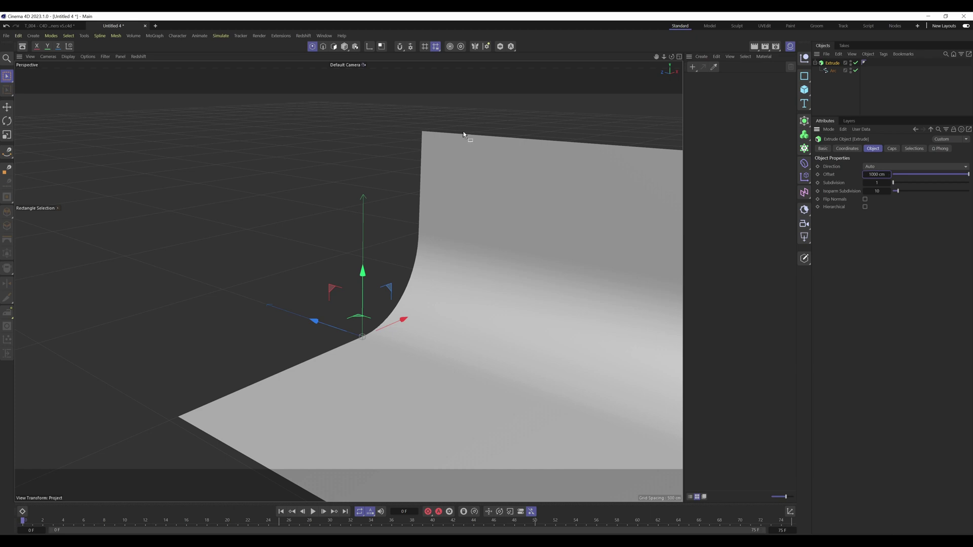
# In model mode, move the extruded backdrop along the positive Z axis to roughly centre it on the world origin, then deselect it
pyautogui.click(344, 47)
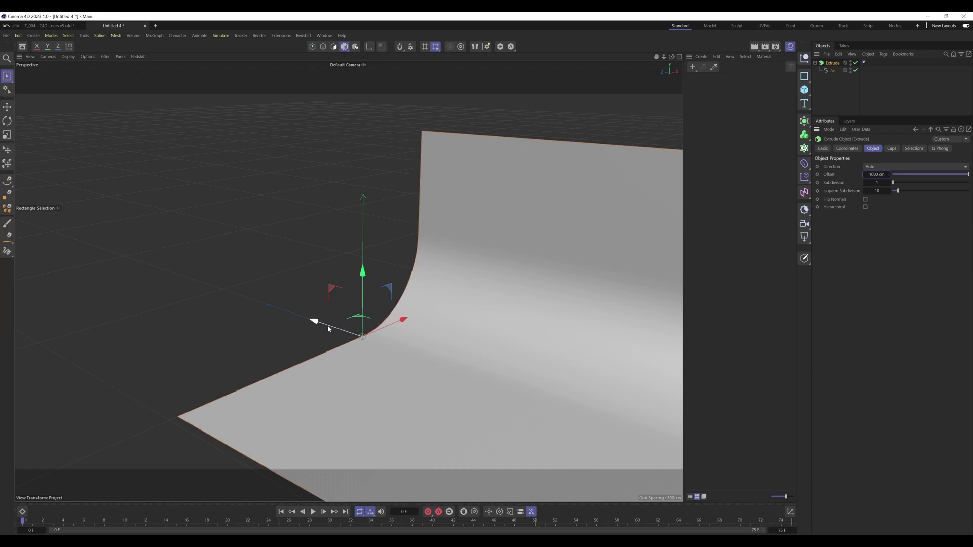
pyautogui.moveTo(328, 329); pyautogui.dragTo(195, 286)
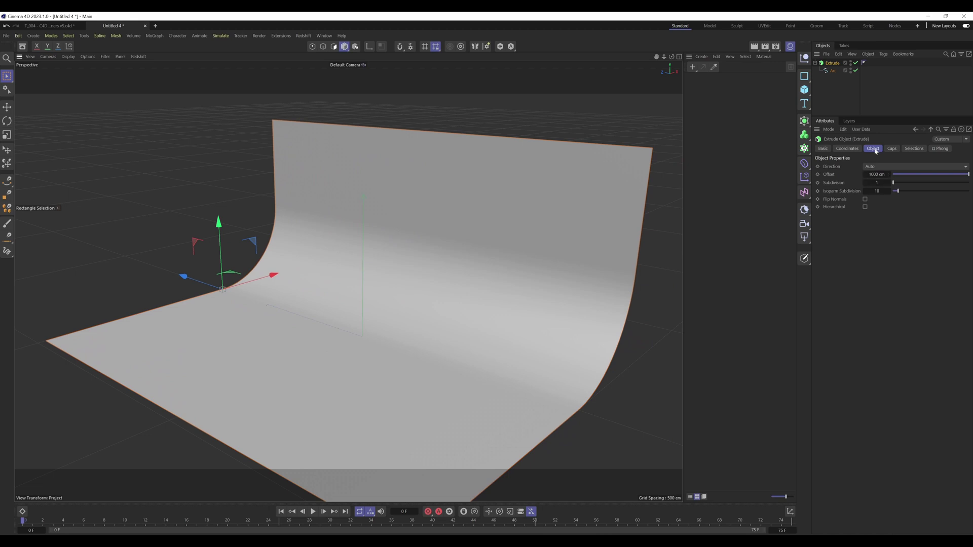
pyautogui.click(663, 195)
pyautogui.scroll(-3, 532, 228)
pyautogui.keyDown('alt'); pyautogui.moveTo(456, 254); pyautogui.dragTo(379, 337); pyautogui.keyUp('alt')
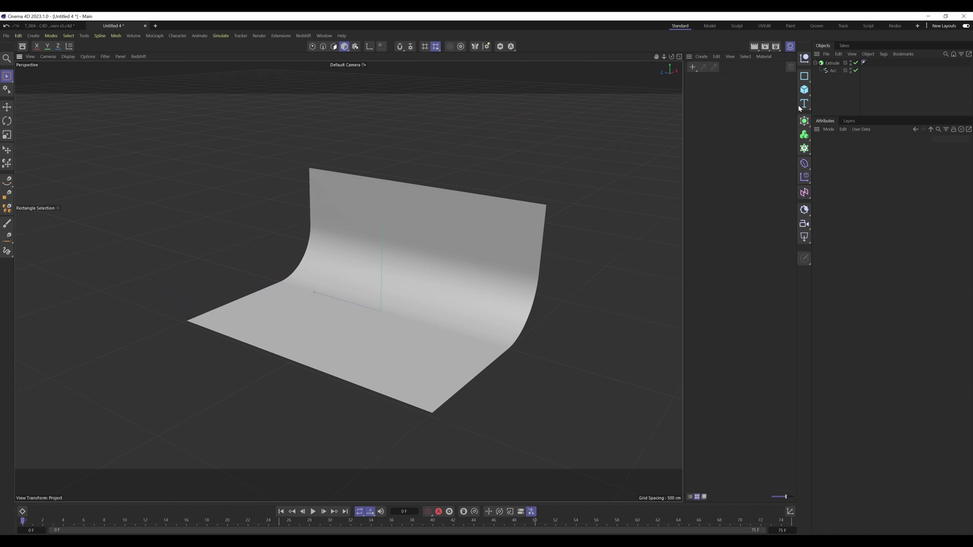
# Select the Extrude object, collapse its hierarchy, and switch to polygon mode
pyautogui.click(831, 63)
pyautogui.click(815, 63)
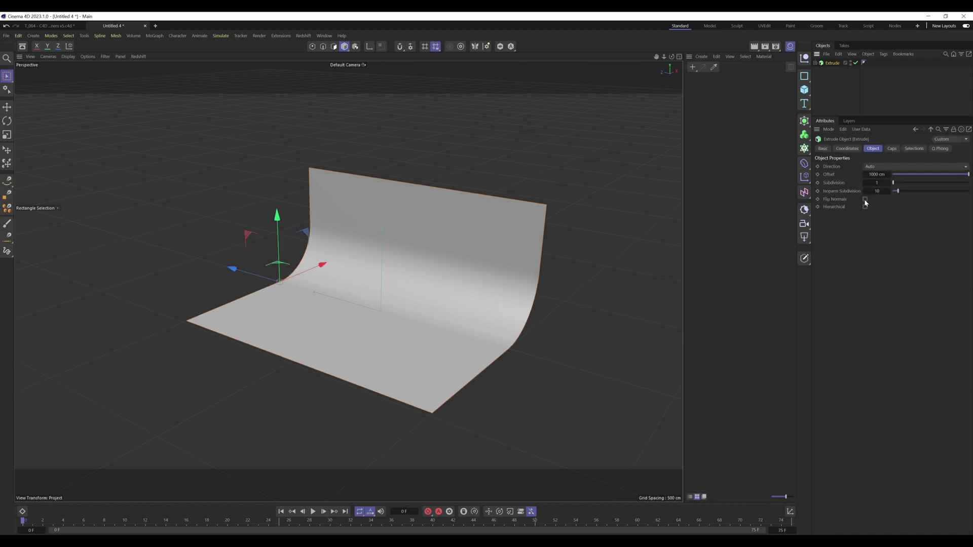
pyautogui.keyDown('alt'); pyautogui.moveTo(469, 278); pyautogui.dragTo(423, 264, button='middle'); pyautogui.keyUp('alt')
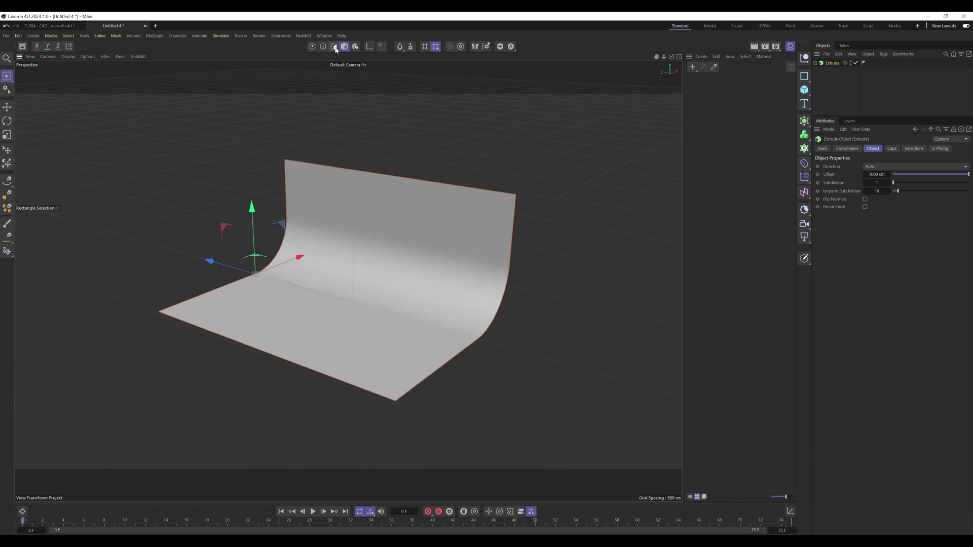
pyautogui.click(334, 48)
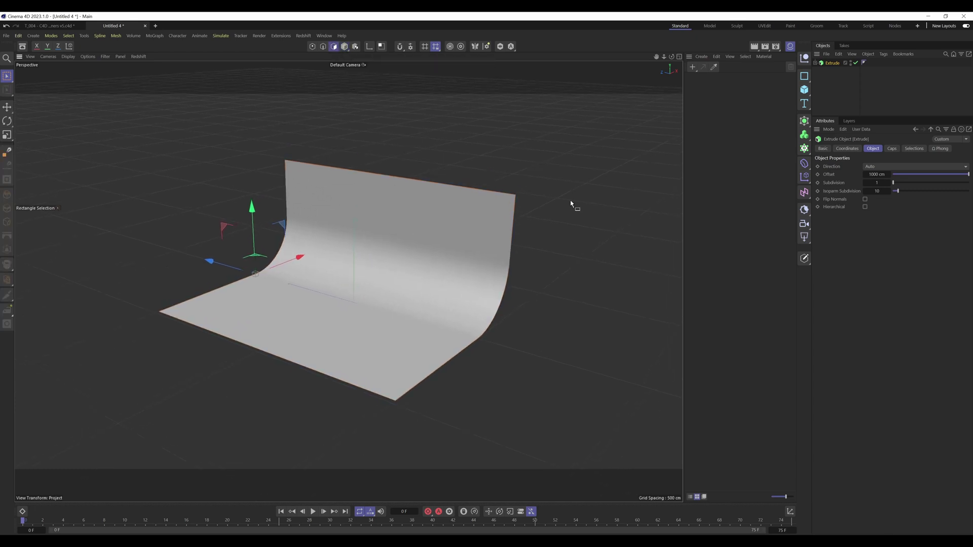
# Convert the extrusion to an editable polygon object and select all of its polygons
pyautogui.press('c')
pyautogui.moveTo(566, 149); pyautogui.dragTo(110, 451)
pyautogui.scroll(3, 547, 211)
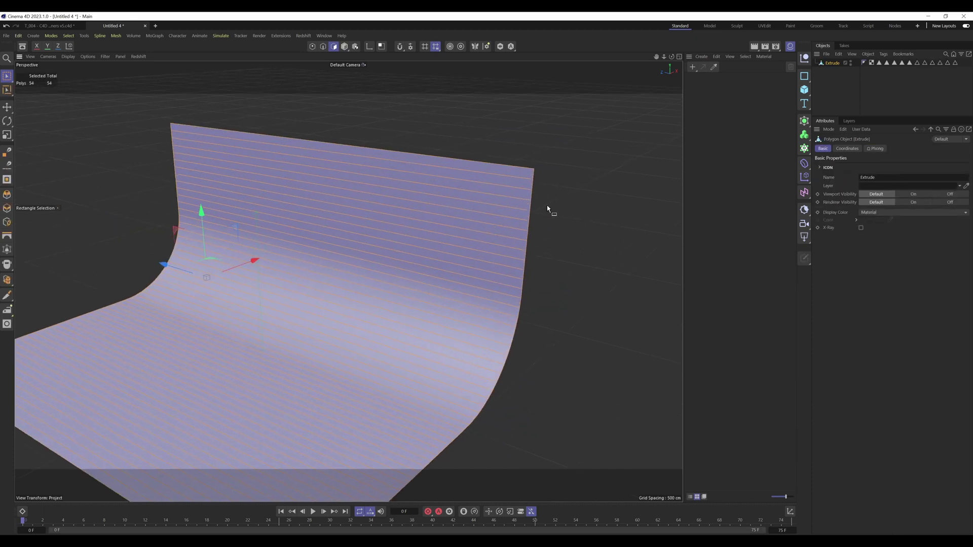
# Examine the polygon colours on the front and back of the backdrop to check the direction of its normals
pyautogui.keyDown('alt'); pyautogui.moveTo(548, 211); pyautogui.dragTo(321, 320); pyautogui.keyUp('alt')
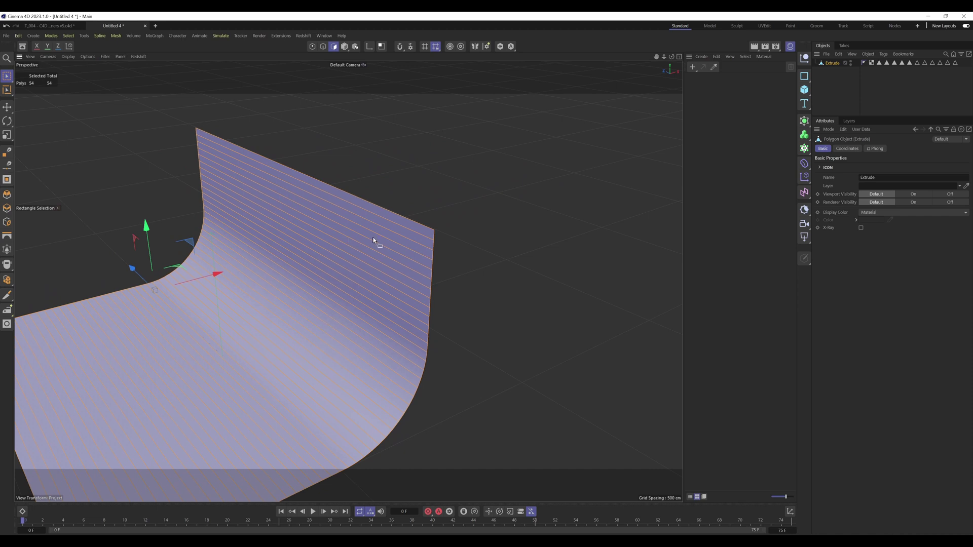
pyautogui.moveTo(374, 241)
pyautogui.keyDown('alt'); pyautogui.mouseDown()
pyautogui.moveTo(384, 236)
pyautogui.moveTo(279, 251)
pyautogui.moveTo(364, 255)
pyautogui.moveTo(393, 227)
pyautogui.moveTo(375, 253)
pyautogui.moveTo(389, 242)
pyautogui.mouseUp(); pyautogui.keyUp('alt')
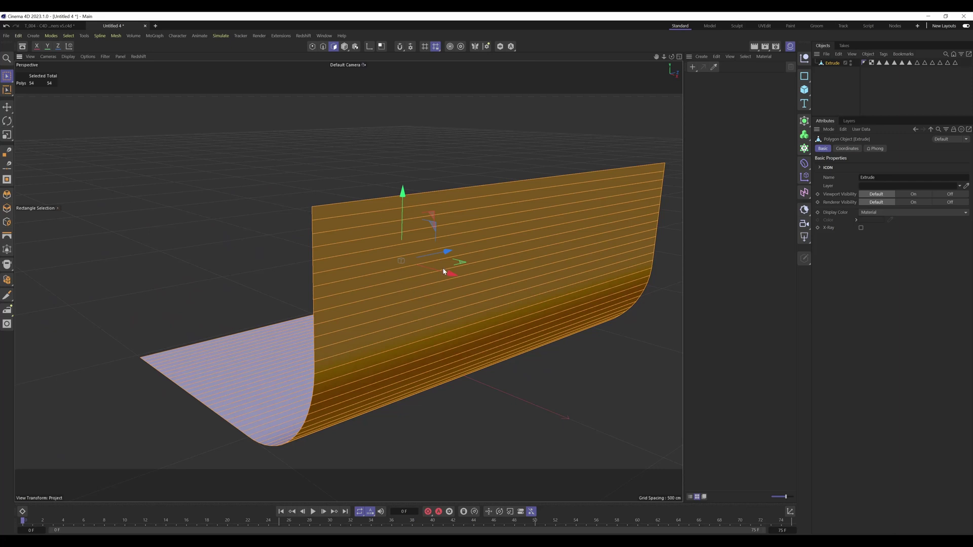
pyautogui.keyDown('alt'); pyautogui.moveTo(444, 271); pyautogui.dragTo(378, 217); pyautogui.keyUp('alt')
pyautogui.keyDown('alt'); pyautogui.moveTo(403, 274); pyautogui.dragTo(366, 278); pyautogui.keyUp('alt')
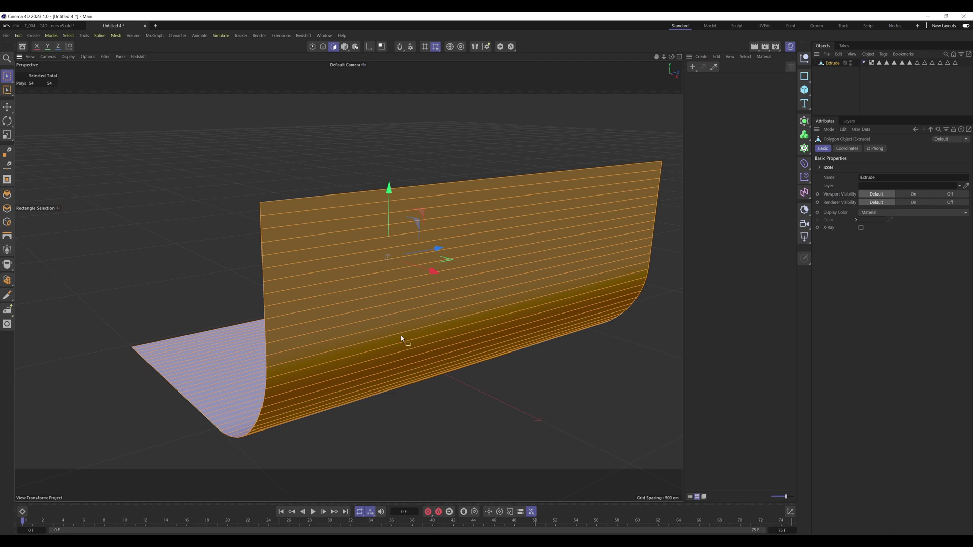
pyautogui.keyDown('alt'); pyautogui.moveTo(353, 308); pyautogui.dragTo(412, 276); pyautogui.keyUp('alt')
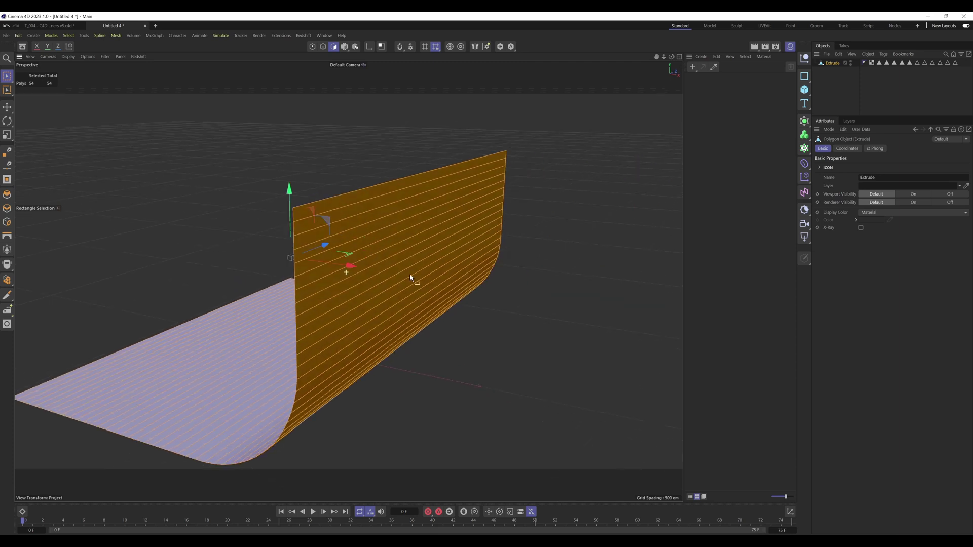
pyautogui.keyDown('alt'); pyautogui.moveTo(413, 276); pyautogui.dragTo(524, 280, button='right'); pyautogui.keyUp('alt')
pyautogui.keyDown('alt'); pyautogui.moveTo(523, 281); pyautogui.dragTo(388, 205); pyautogui.keyUp('alt')
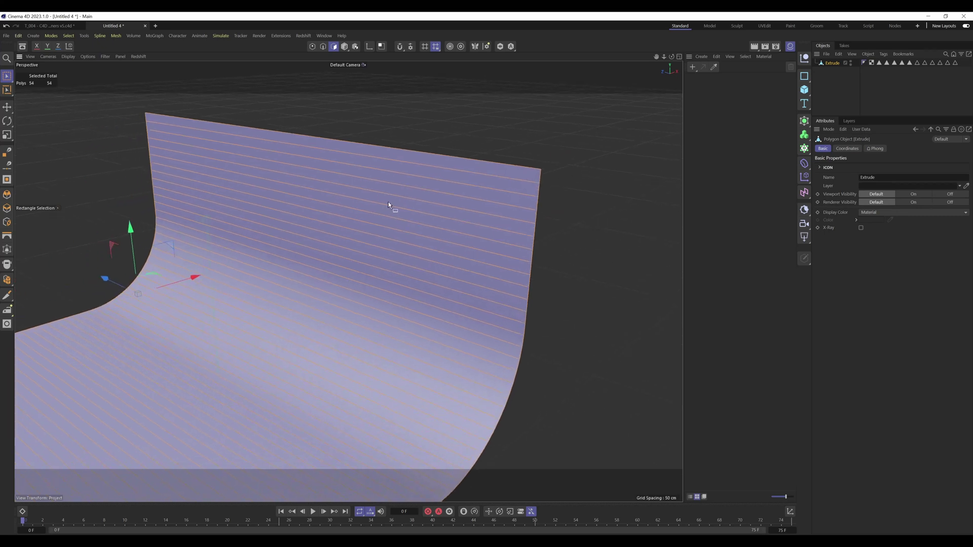
pyautogui.keyDown('alt'); pyautogui.moveTo(405, 246); pyautogui.dragTo(403, 285); pyautogui.keyUp('alt')
pyautogui.scroll(-5, 386, 261)
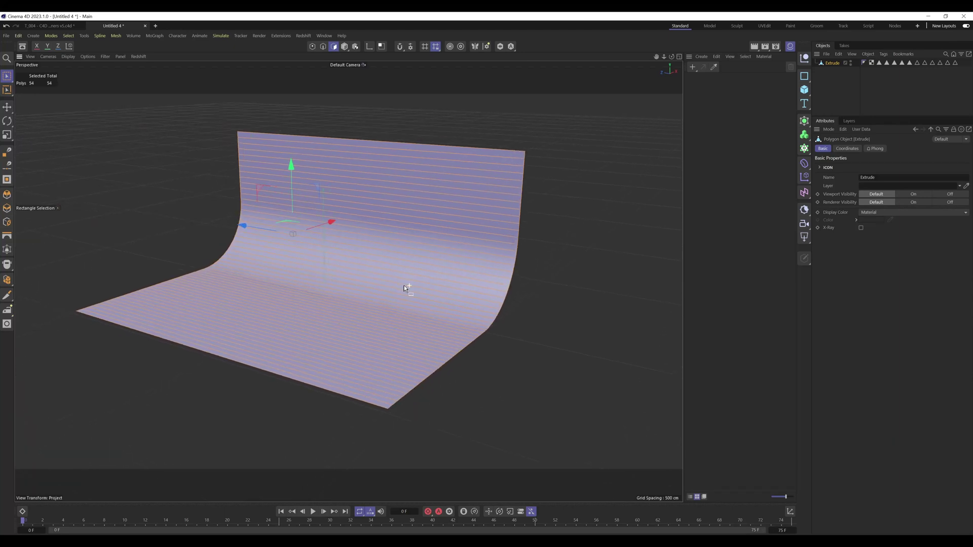
pyautogui.keyDown('alt'); pyautogui.moveTo(405, 287); pyautogui.dragTo(415, 299, button='middle'); pyautogui.keyUp('alt')
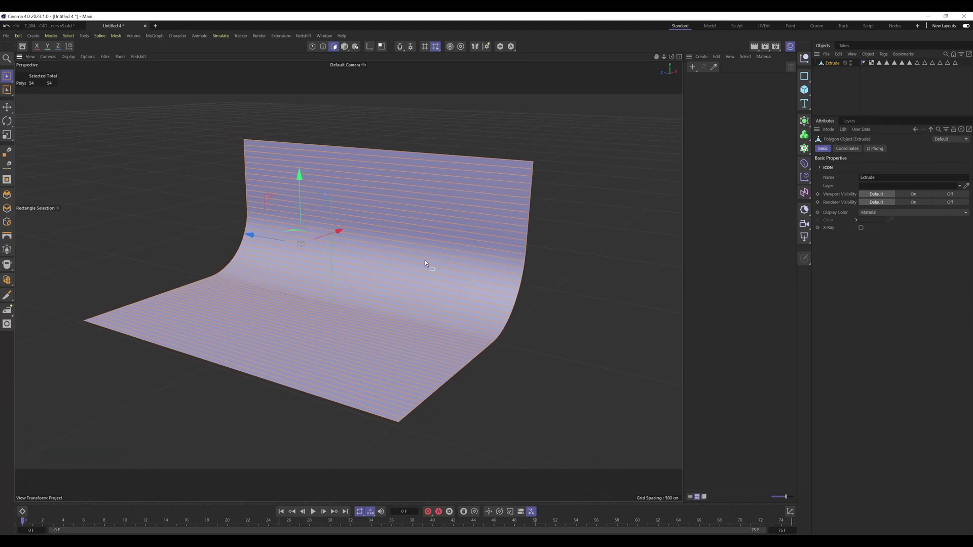
pyautogui.keyDown('alt'); pyautogui.moveTo(450, 218); pyautogui.dragTo(403, 273); pyautogui.keyUp('alt')
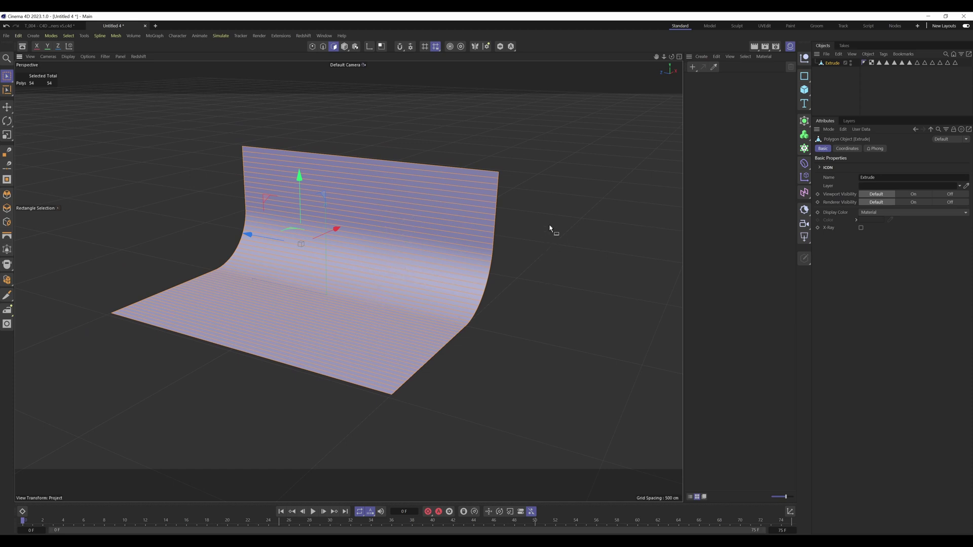
pyautogui.keyDown('alt'); pyautogui.moveTo(440, 227); pyautogui.dragTo(476, 210); pyautogui.keyUp('alt')
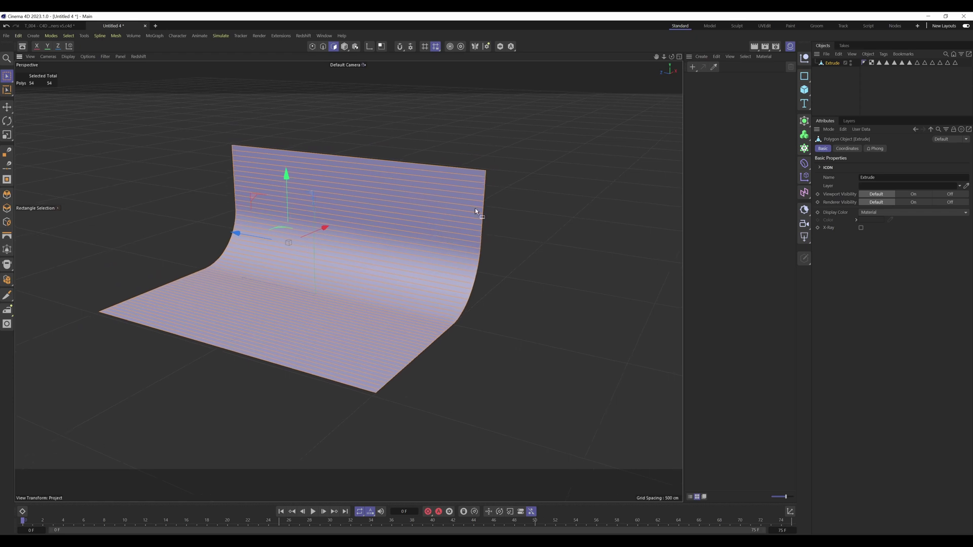
# Try Reverse Normals on the selected polygons, then undo back to the parametric Extrude object
pyautogui.rightClick(521, 137)
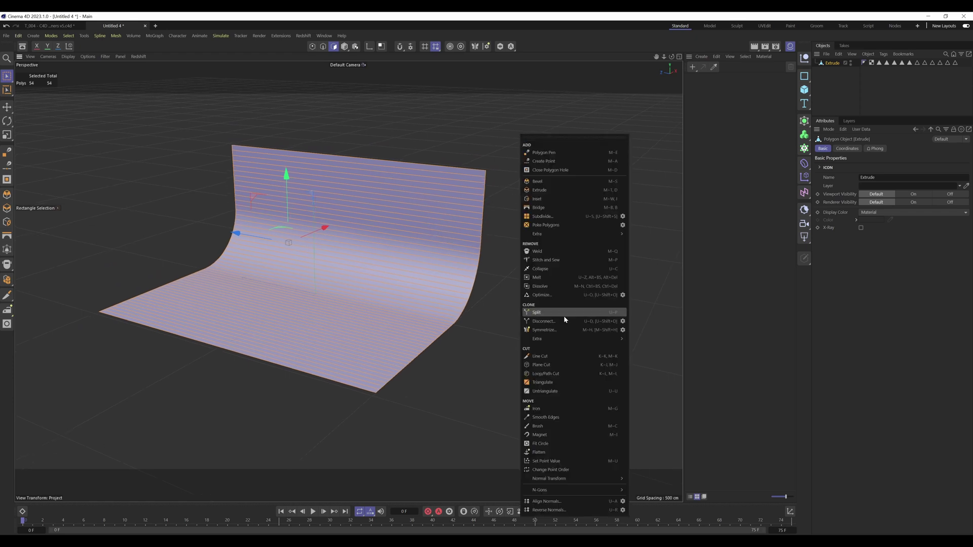
pyautogui.click(547, 511)
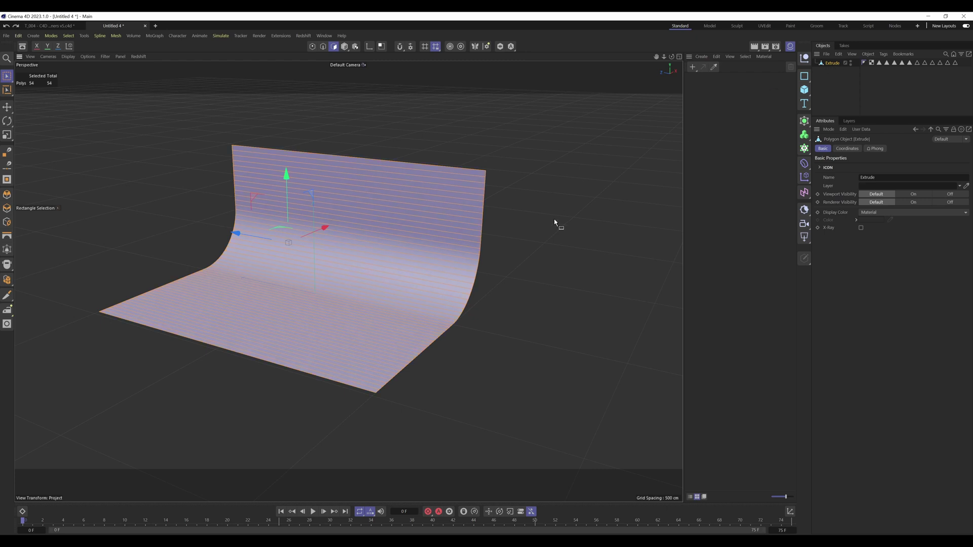
pyautogui.hotkey('ctrl', 'z')
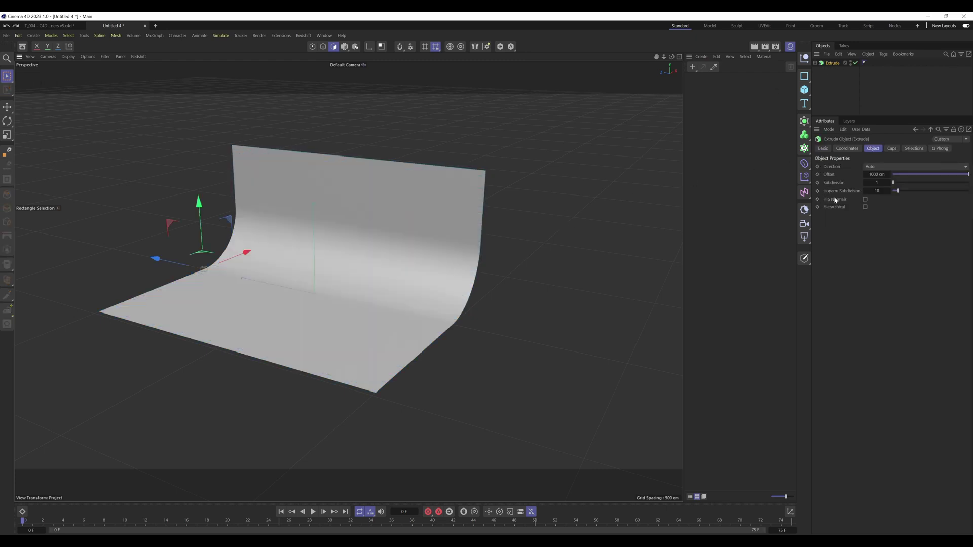
# Enable Flip Normals on the Extrude object, then make it editable and select the wall and curve polygons to check their orientation
pyautogui.click(865, 199)
pyautogui.press('c')
pyautogui.moveTo(542, 152); pyautogui.dragTo(395, 288)
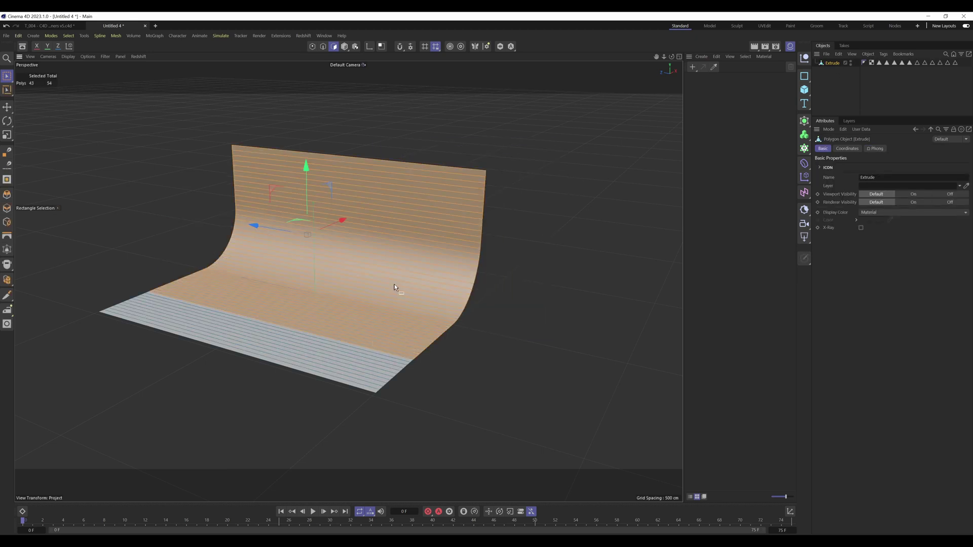
pyautogui.keyDown('alt'); pyautogui.moveTo(446, 190); pyautogui.dragTo(434, 214); pyautogui.keyUp('alt')
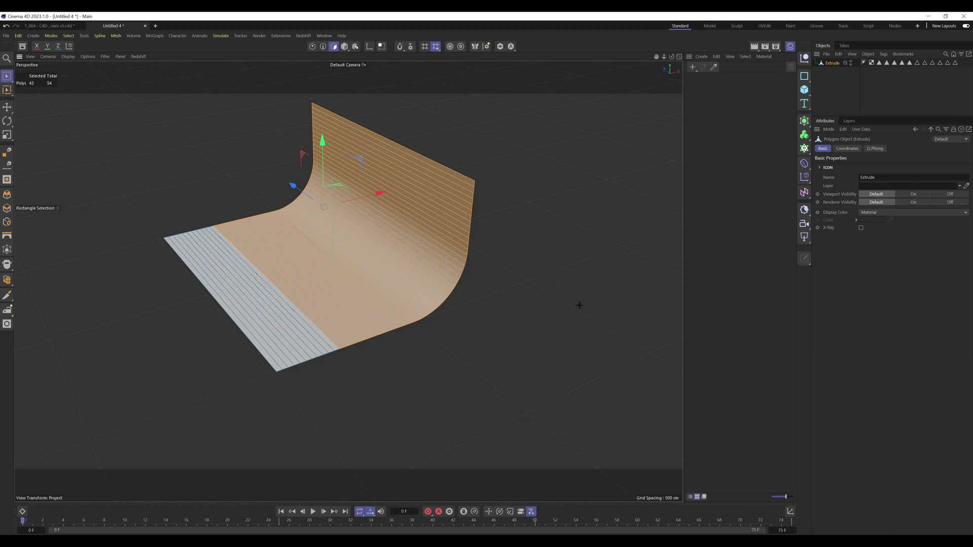
# Undo the polygon selection and the conversion to an editable object, restoring the parametric Extrude, and return to Model mode
pyautogui.keyDown('alt'); pyautogui.moveTo(579, 305); pyautogui.dragTo(546, 292); pyautogui.keyUp('alt')
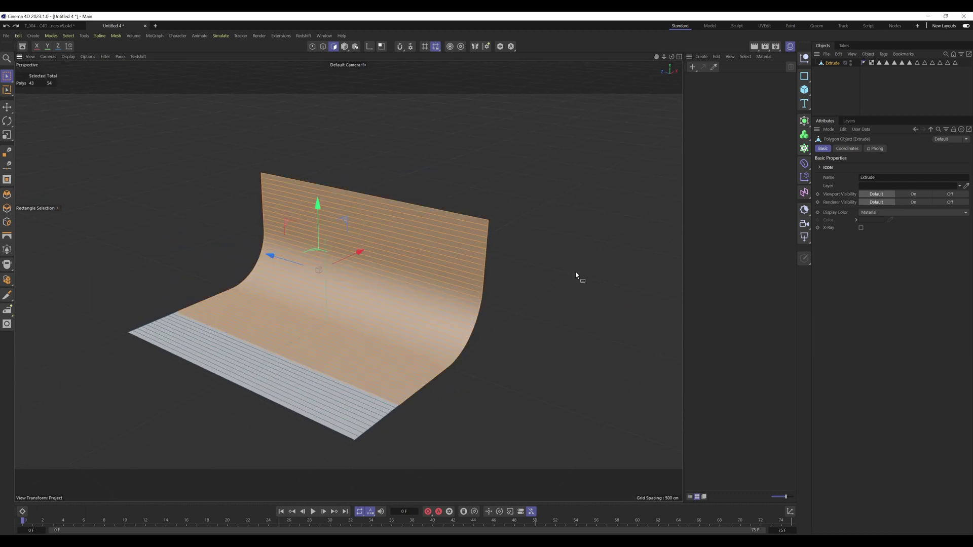
pyautogui.hotkey('ctrl', 'z')
pyautogui.hotkey('ctrl', 'z')
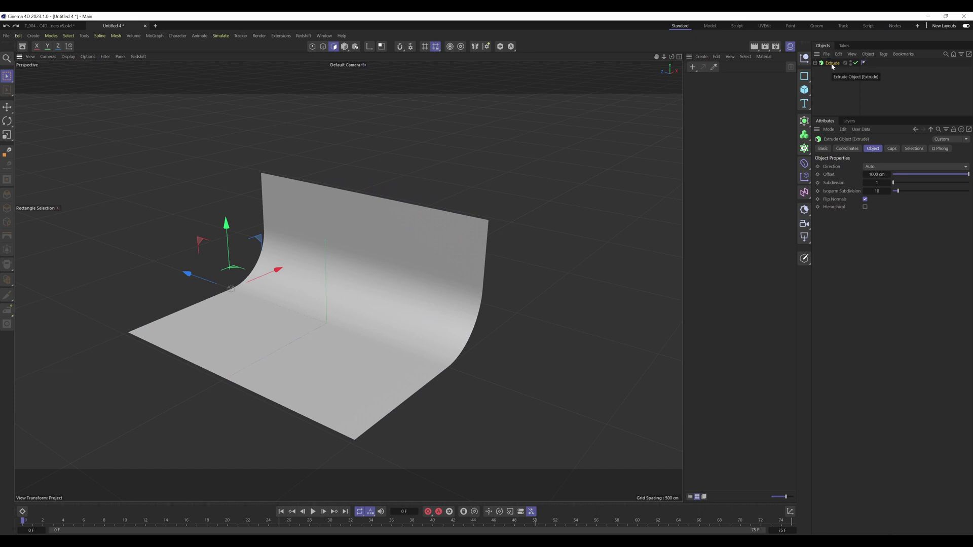
pyautogui.keyDown('alt'); pyautogui.moveTo(398, 298); pyautogui.dragTo(397, 183); pyautogui.keyUp('alt')
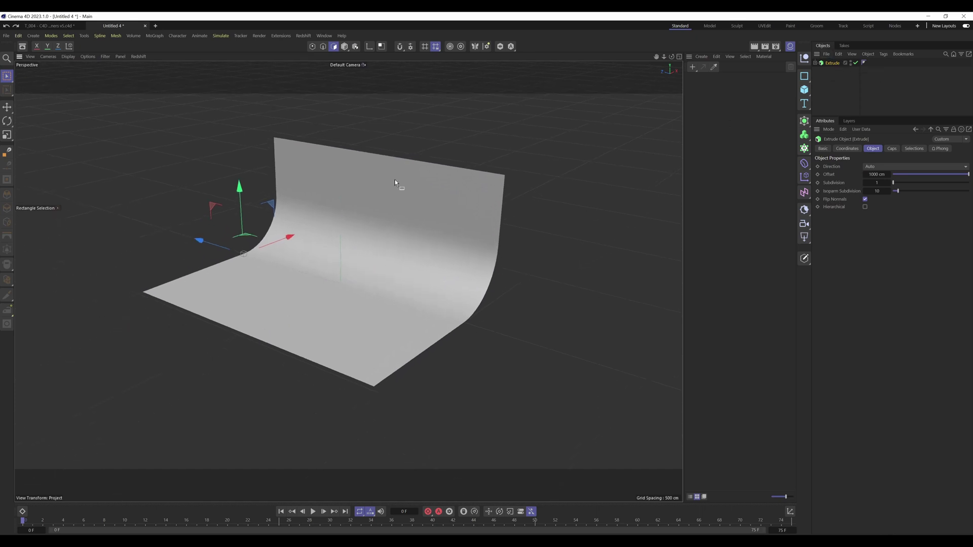
pyautogui.click(344, 46)
pyautogui.keyDown('alt'); pyautogui.moveTo(403, 274); pyautogui.dragTo(429, 296); pyautogui.keyUp('alt')
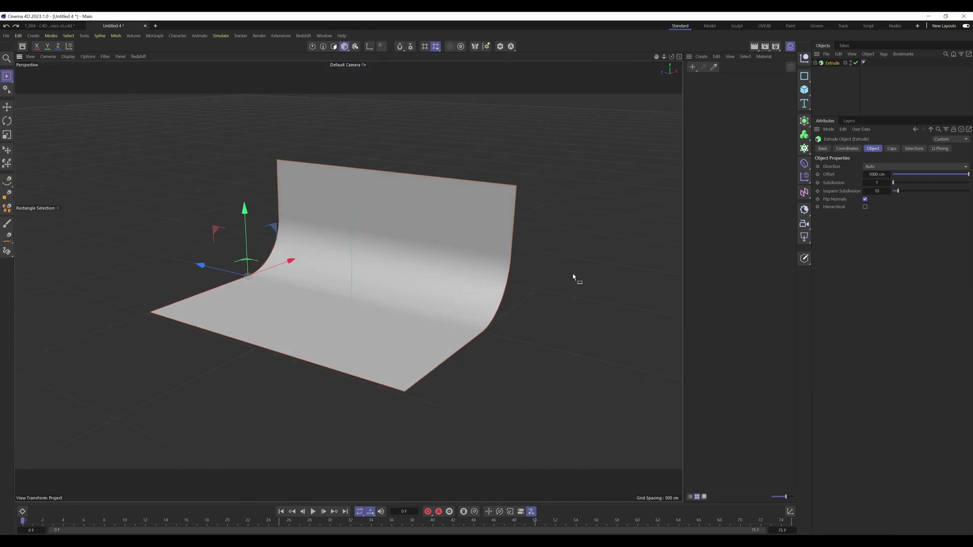
# Create a new Redshift Standard material with nothing selected in the material manager
pyautogui.click(731, 121)
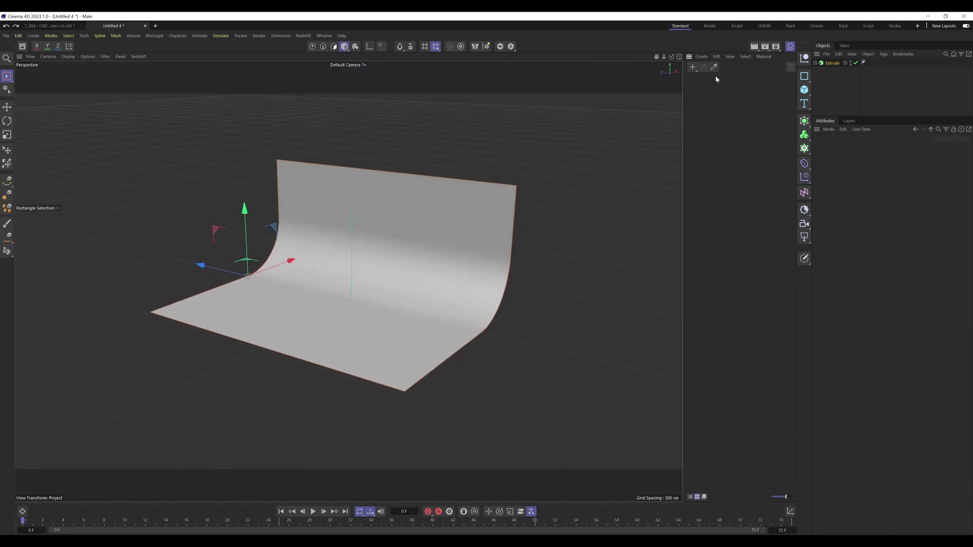
pyautogui.click(702, 56)
pyautogui.moveTo(720, 95)
pyautogui.moveTo(794, 97)
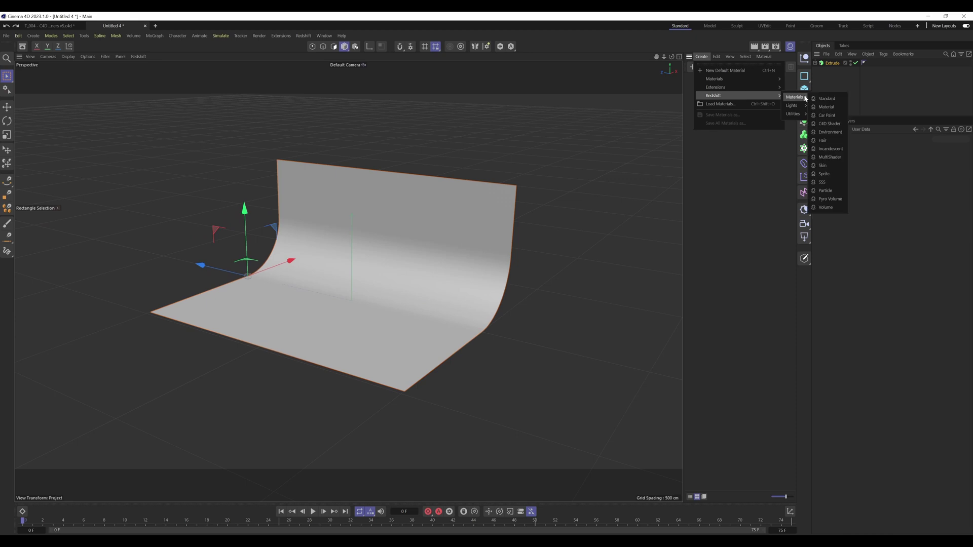
pyautogui.click(831, 100)
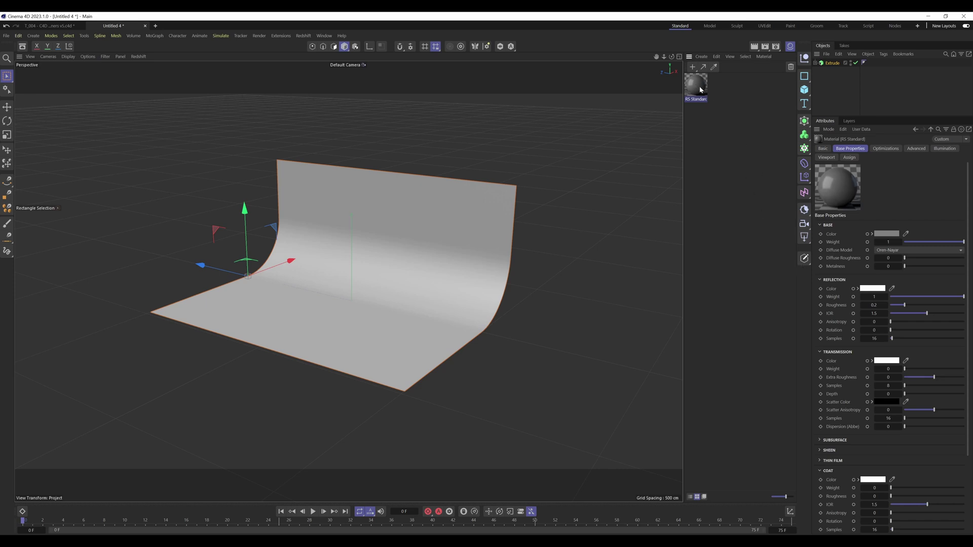
# Set the RS Standard material's base color to a light grey with a brightness value of 80%
pyautogui.click(879, 235)
pyautogui.doubleClick(884, 321)
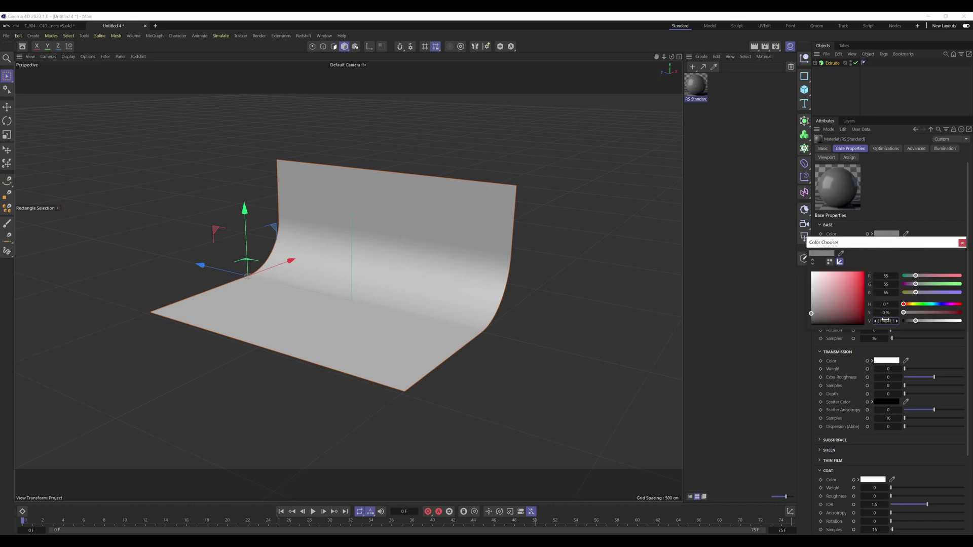
pyautogui.press('BackSpace')
pyautogui.press('Return')
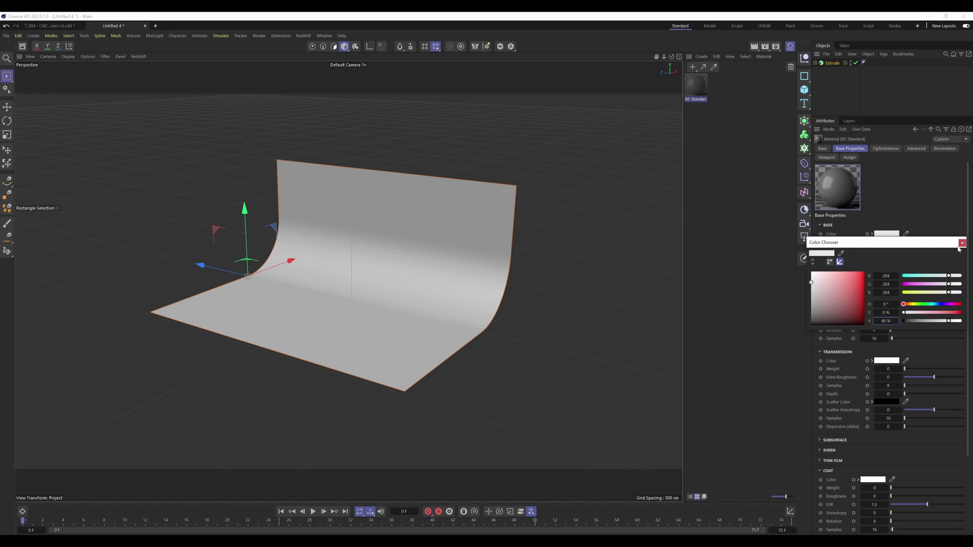
pyautogui.click(962, 242)
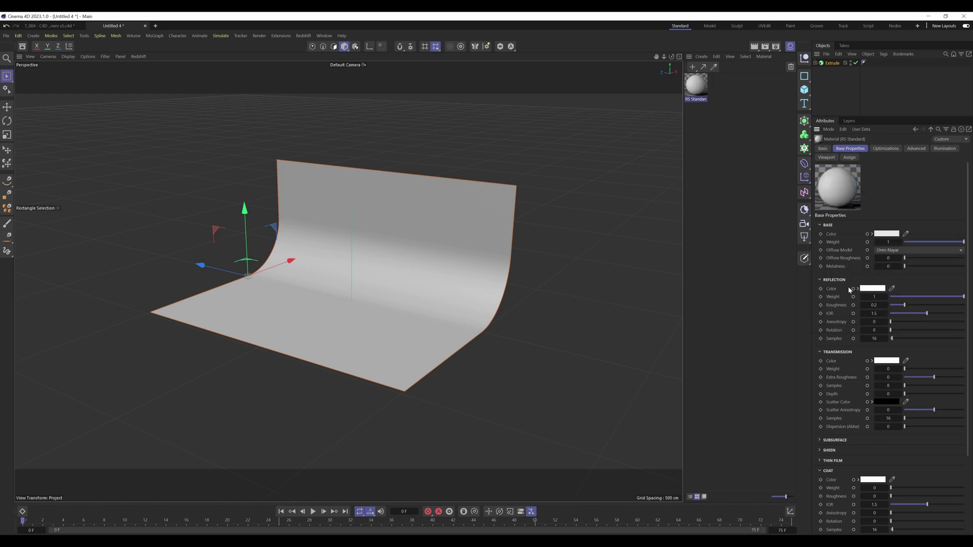
# Set the RS Standard material's reflection roughness to 1 and its diffuse roughness to 1, comparing the preview with diffuse roughness at 0
pyautogui.moveTo(905, 305); pyautogui.dragTo(964, 305)
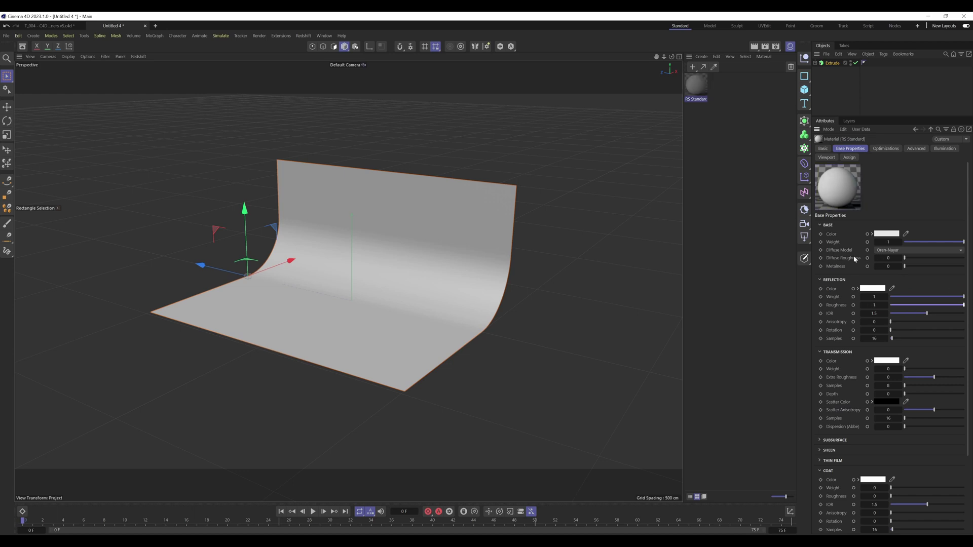
pyautogui.click(906, 259)
pyautogui.moveTo(905, 258); pyautogui.dragTo(951, 258)
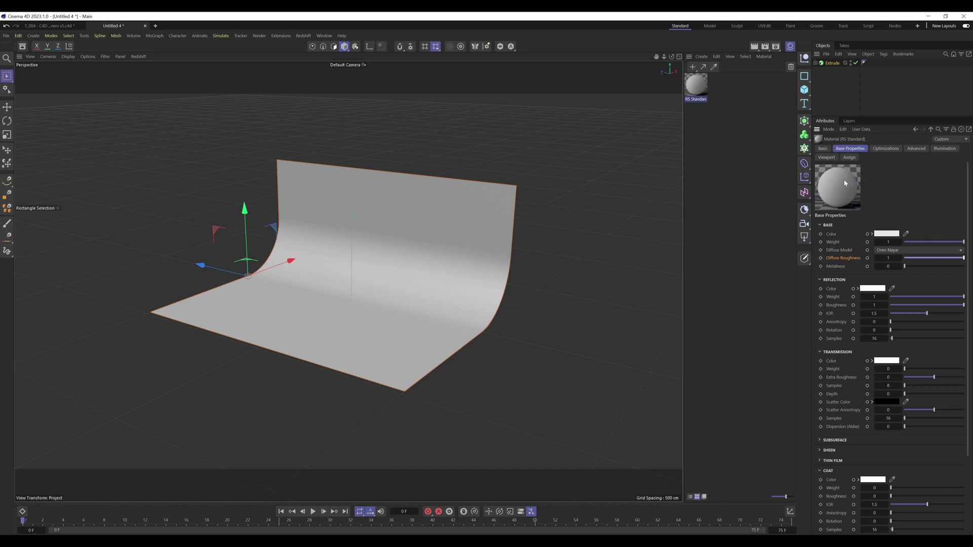
pyautogui.moveTo(888, 258); pyautogui.dragTo(884, 257)
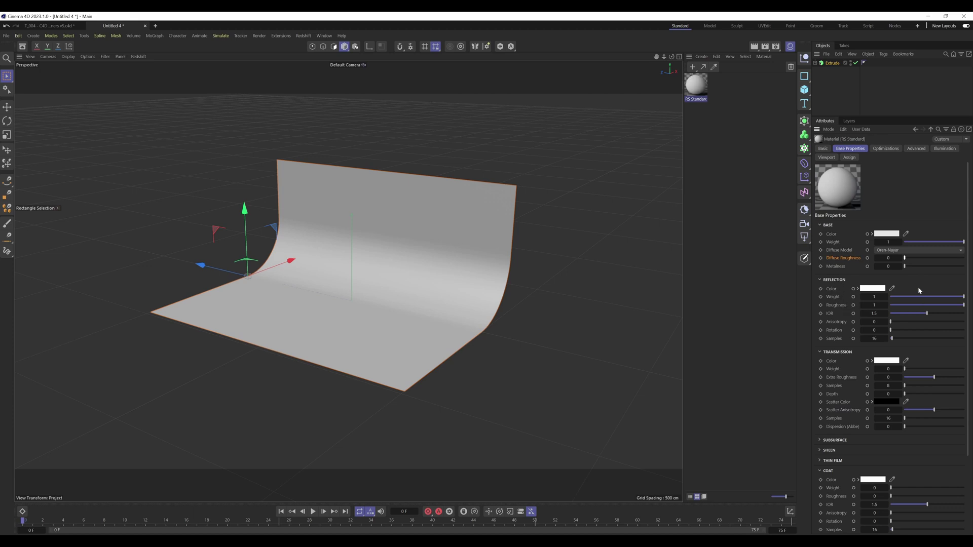
pyautogui.moveTo(883, 258); pyautogui.dragTo(964, 260)
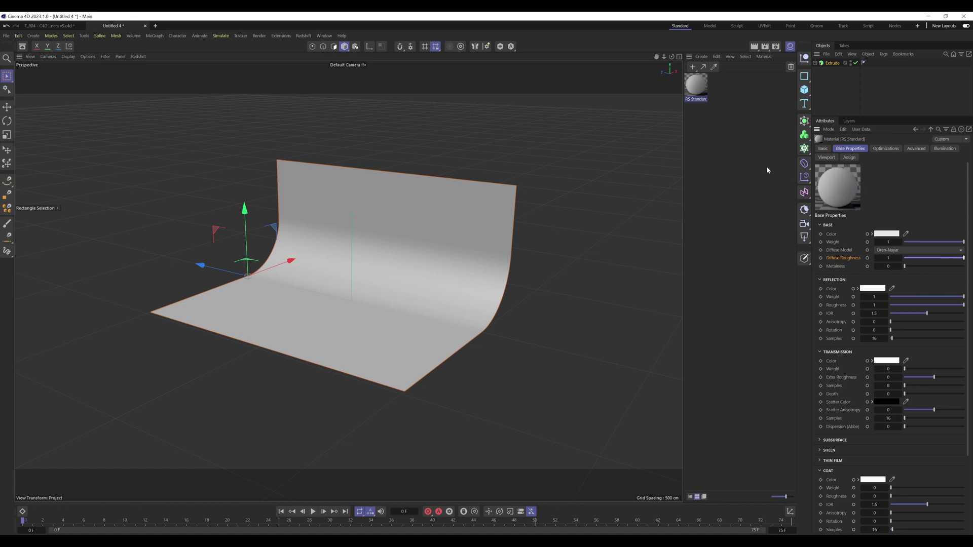
# Create a Redshift C4D Shader material beside the RS Standard material
pyautogui.click(701, 56)
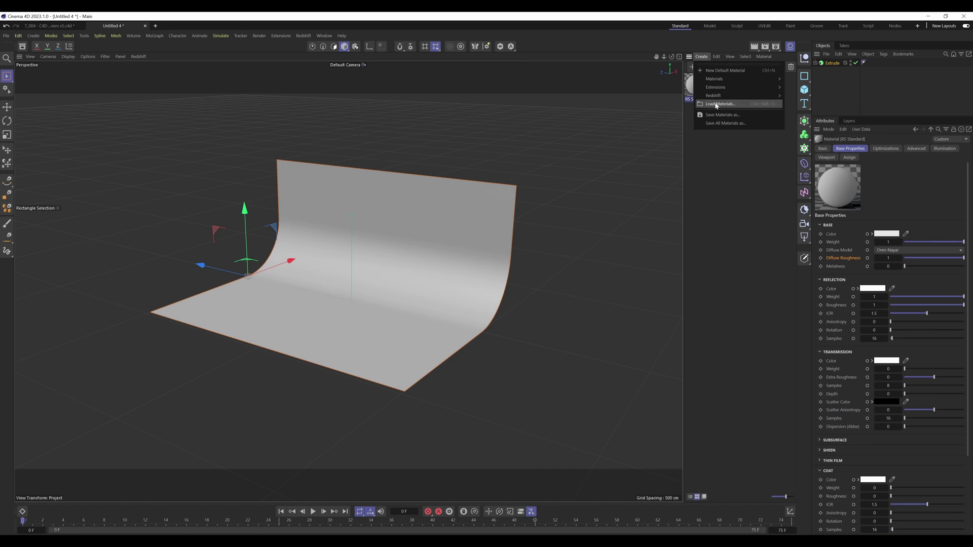
pyautogui.moveTo(735, 95)
pyautogui.moveTo(794, 97)
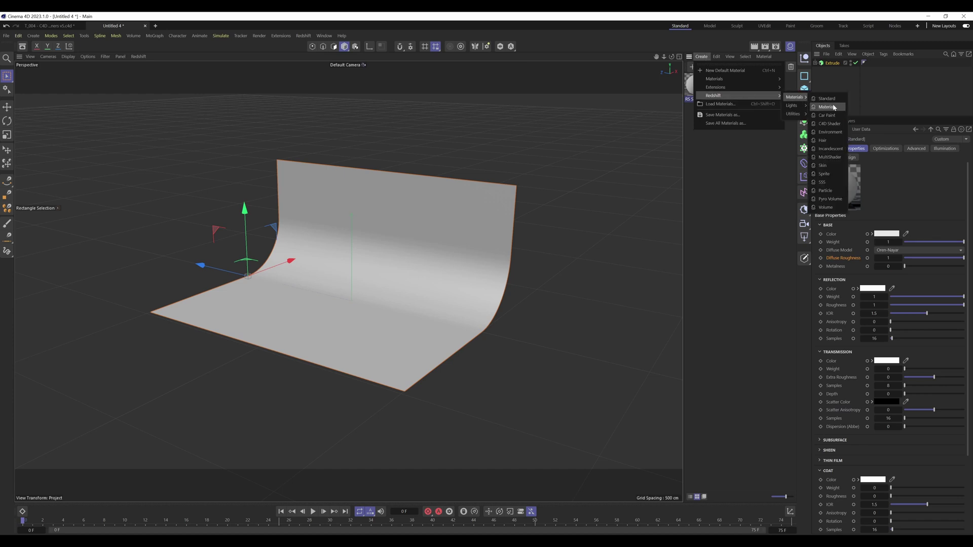
pyautogui.click(829, 123)
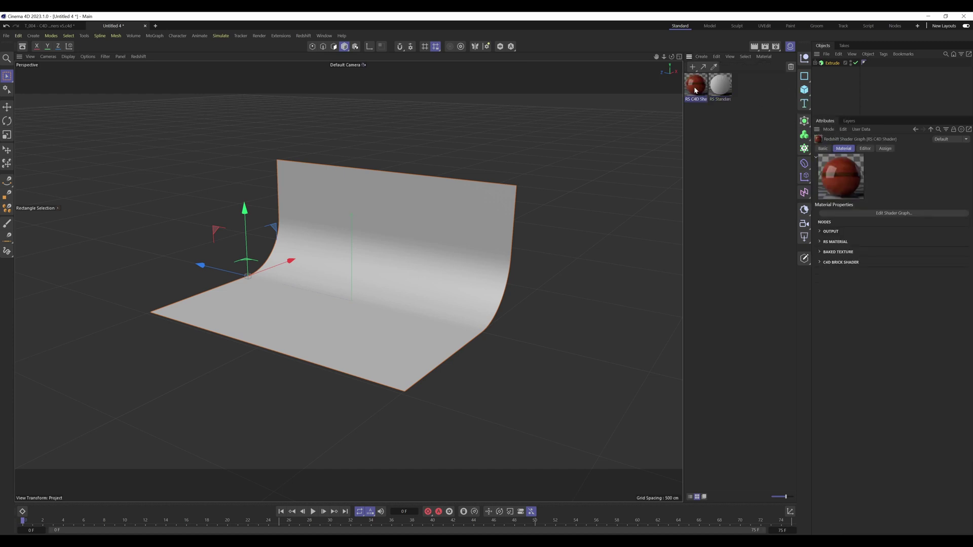
# Open the RS C4D Shader material's shader graph and delete its C4D Brick Shader and Baked Texture nodes
pyautogui.doubleClick(695, 85)
pyautogui.moveTo(167, 130); pyautogui.dragTo(98, 192)
pyautogui.press('s')
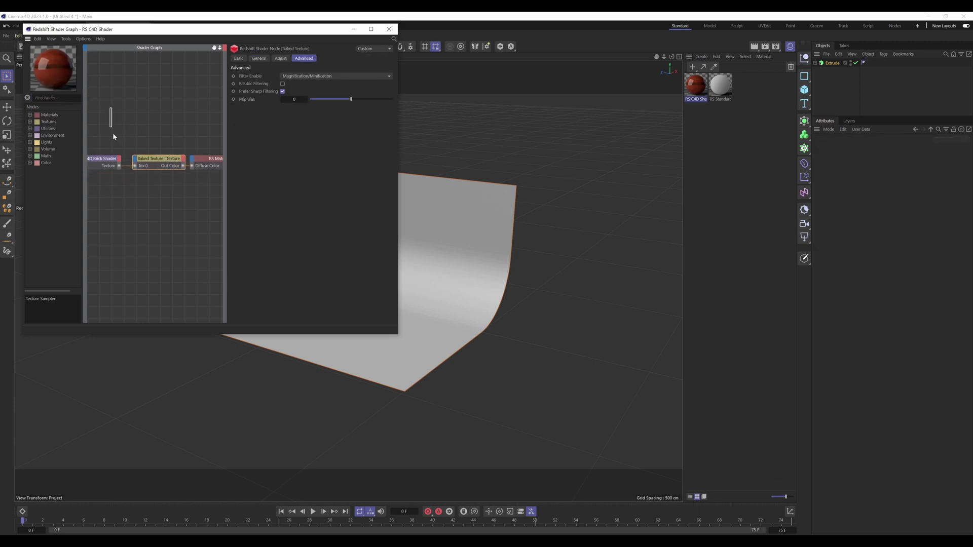
pyautogui.press('Delete')
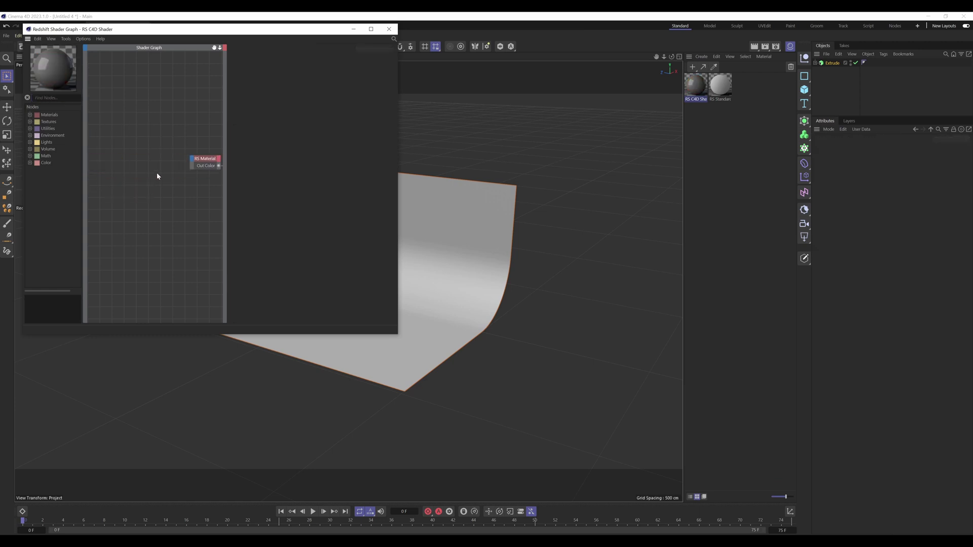
pyautogui.press('h')
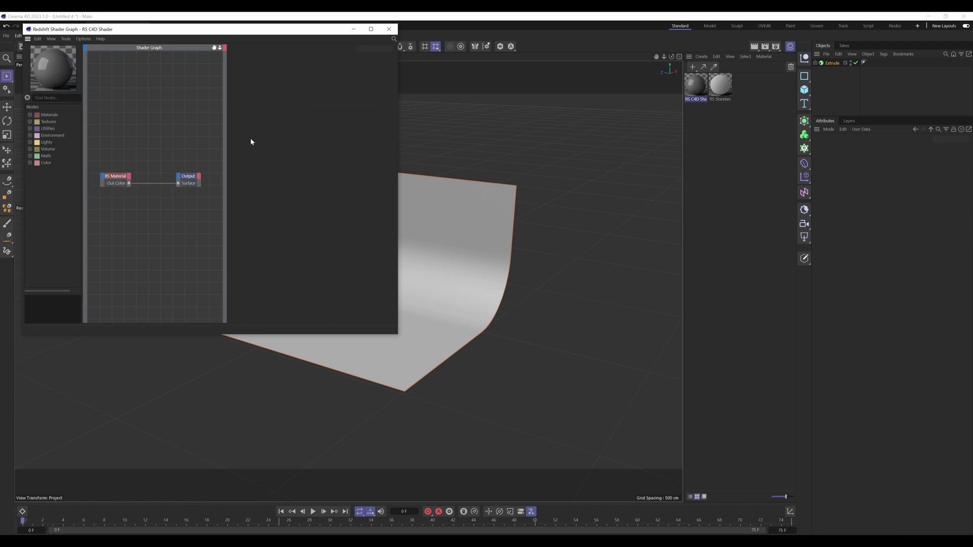
# Set the RS Material node's diffuse color to a light grey with a brightness value of 80%
pyautogui.click(114, 179)
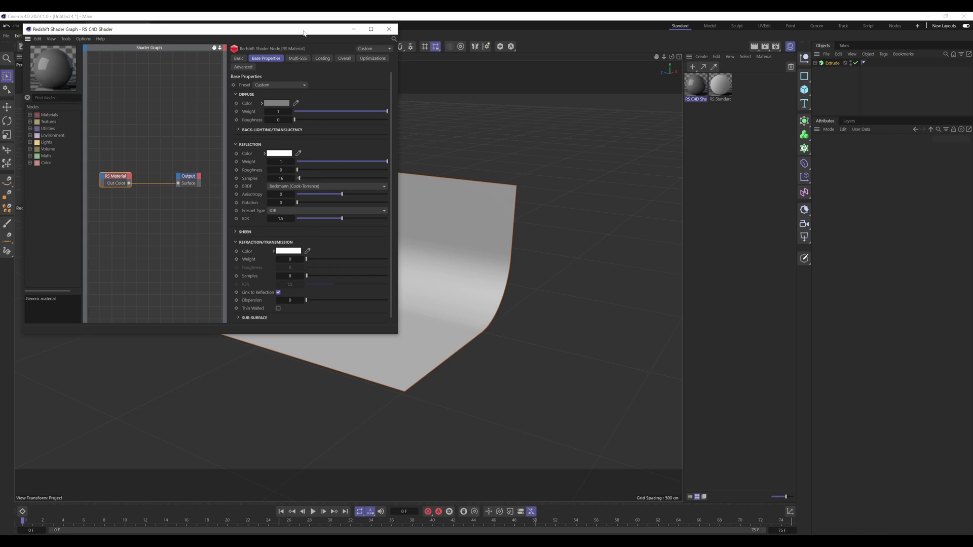
pyautogui.moveTo(304, 33); pyautogui.dragTo(292, 74)
pyautogui.click(268, 144)
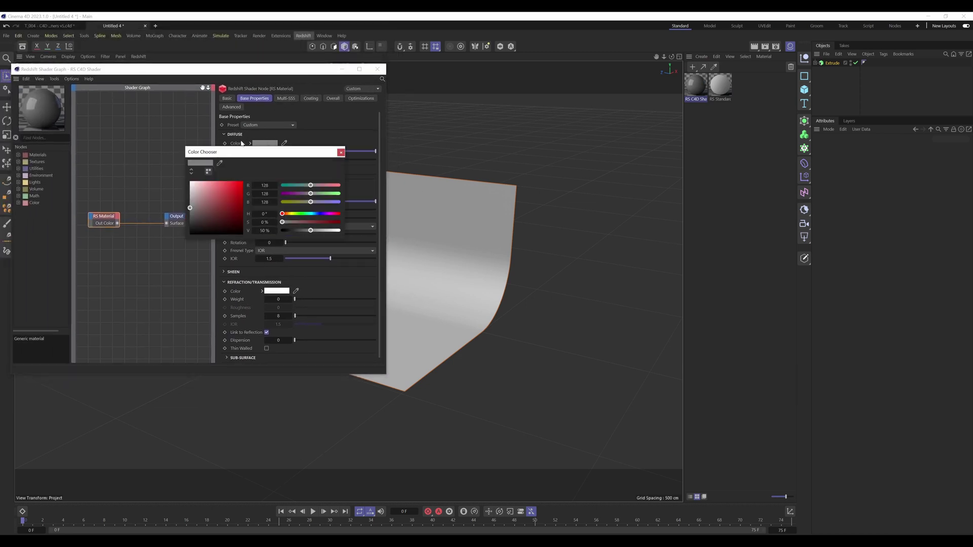
pyautogui.doubleClick(264, 231)
pyautogui.write('80')
pyautogui.press('Return')
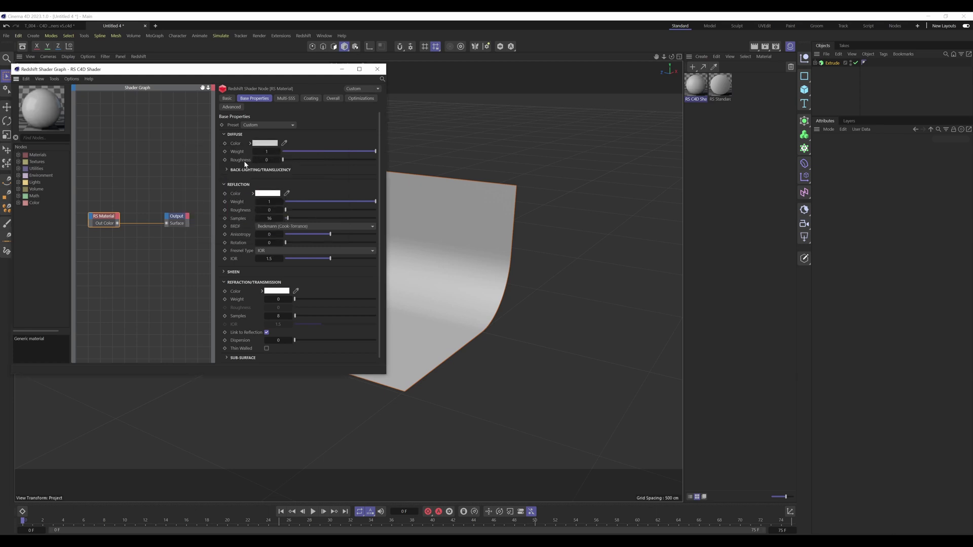
# Match the RS Material node to the RS Standard material with diffuse and reflection roughness of 1, and delete the RS C4D Shader material
pyautogui.click(723, 86)
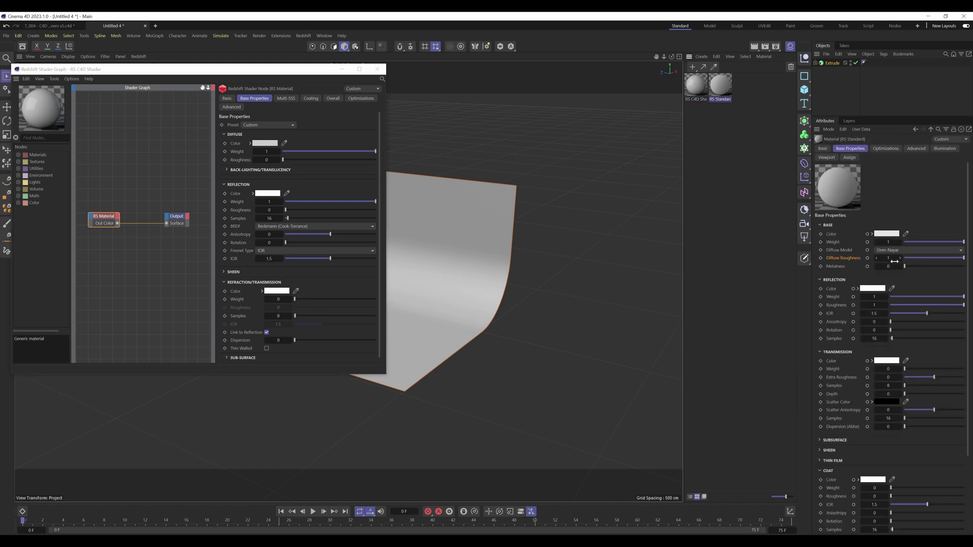
pyautogui.moveTo(283, 160); pyautogui.dragTo(439, 157)
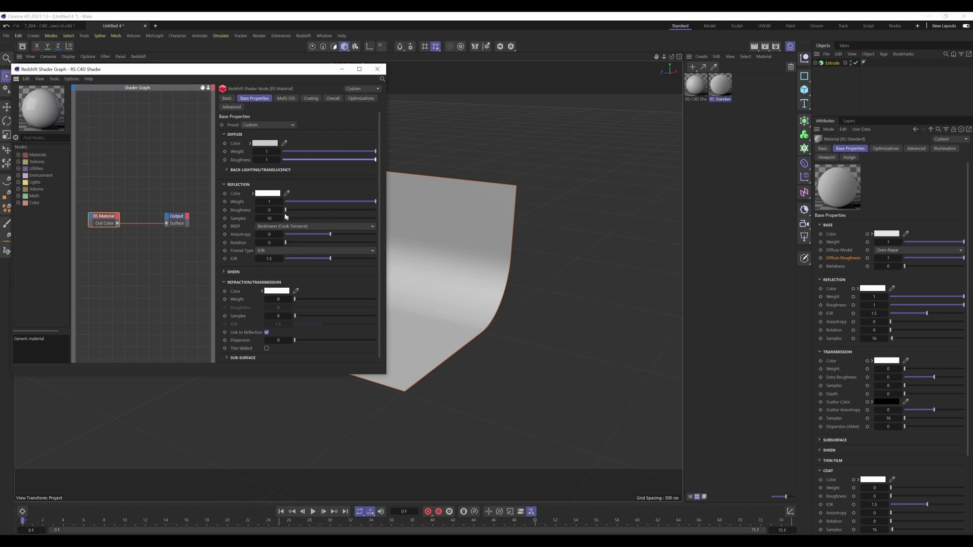
pyautogui.moveTo(290, 209); pyautogui.dragTo(427, 208)
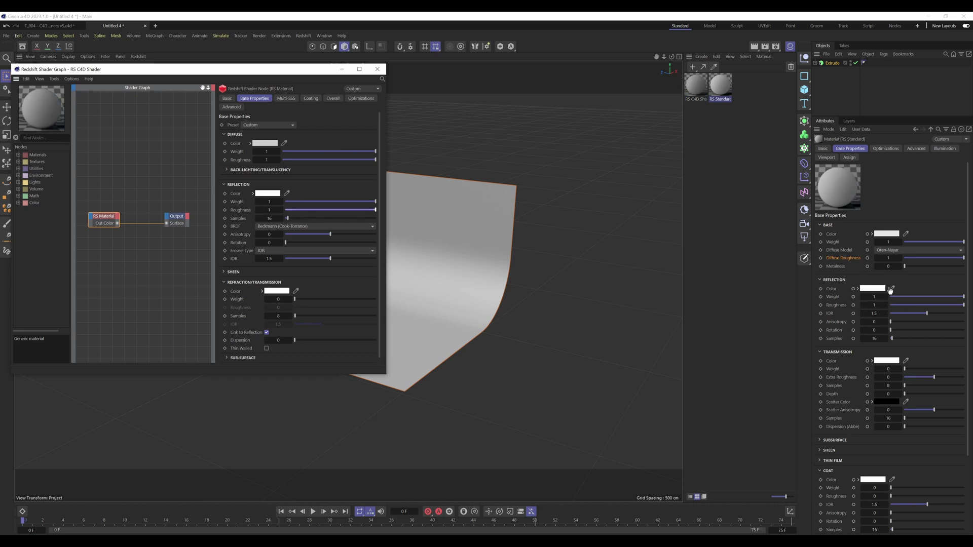
pyautogui.click(377, 69)
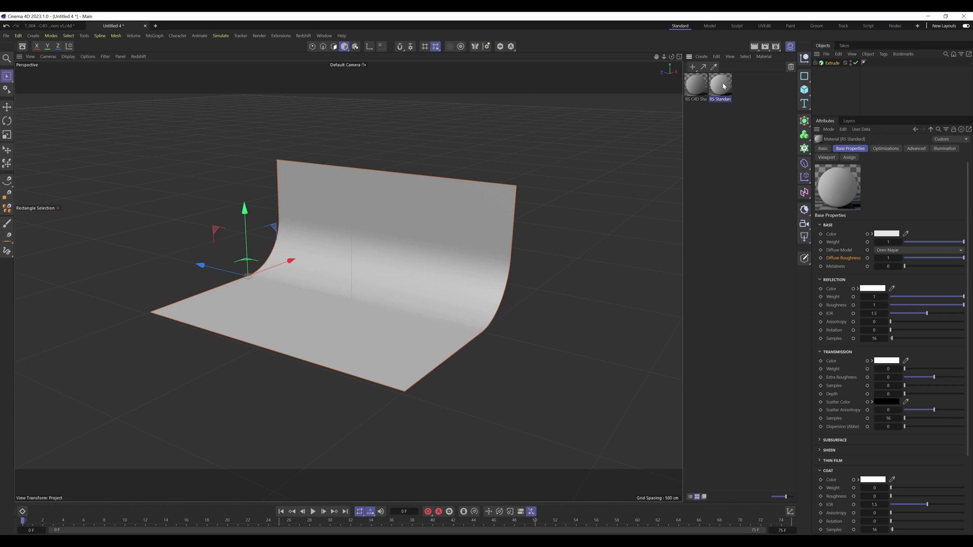
pyautogui.click(696, 87)
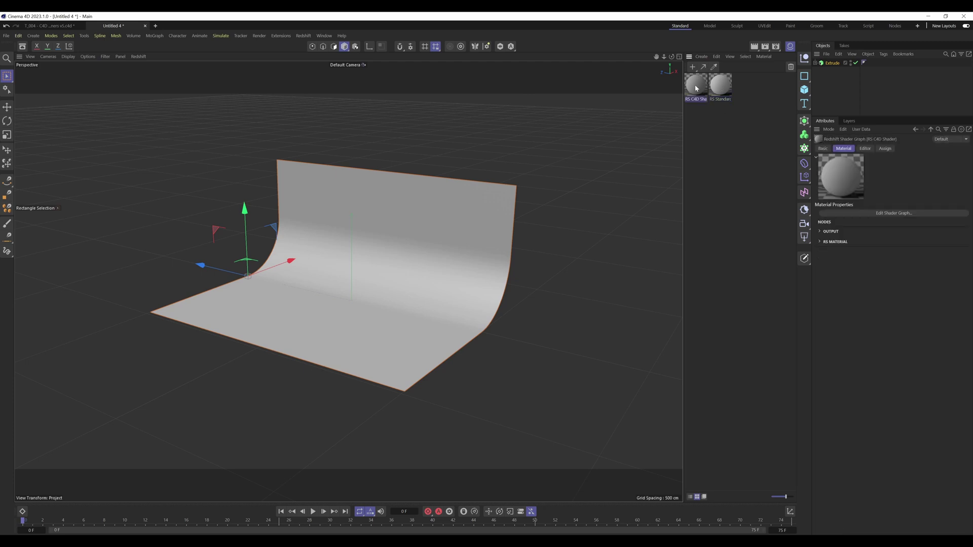
pyautogui.press('Delete')
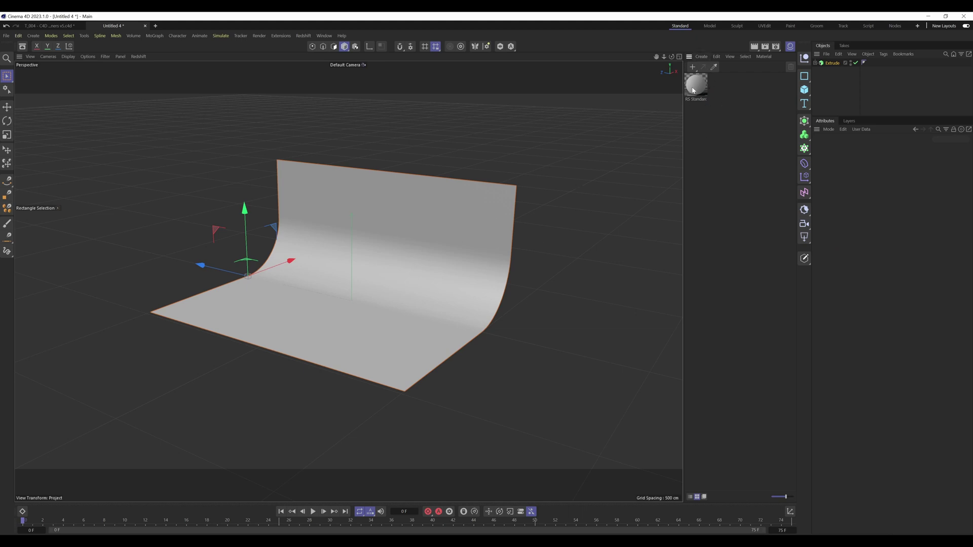
# Apply the RS Standard material to the Extrude object and clear the selection
pyautogui.moveTo(693, 90); pyautogui.dragTo(845, 63)
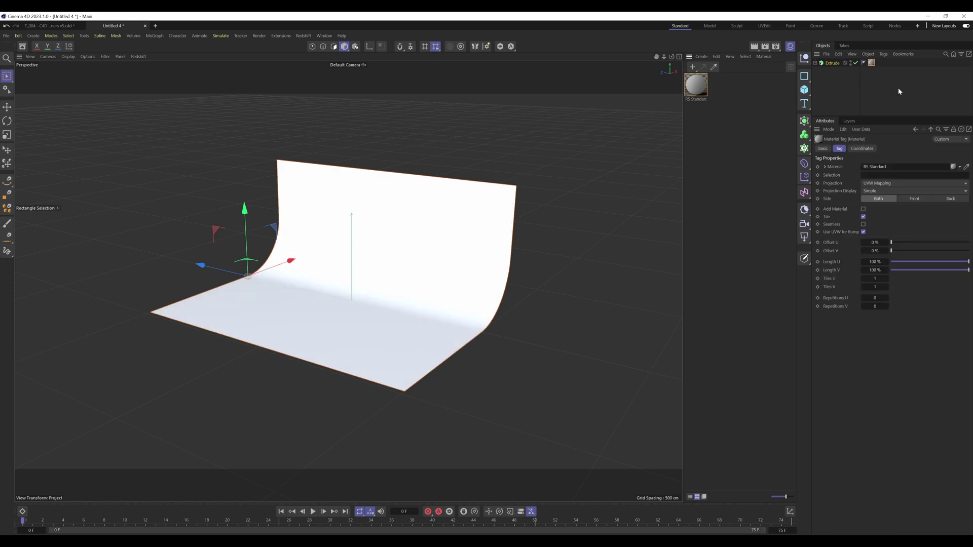
pyautogui.click(899, 92)
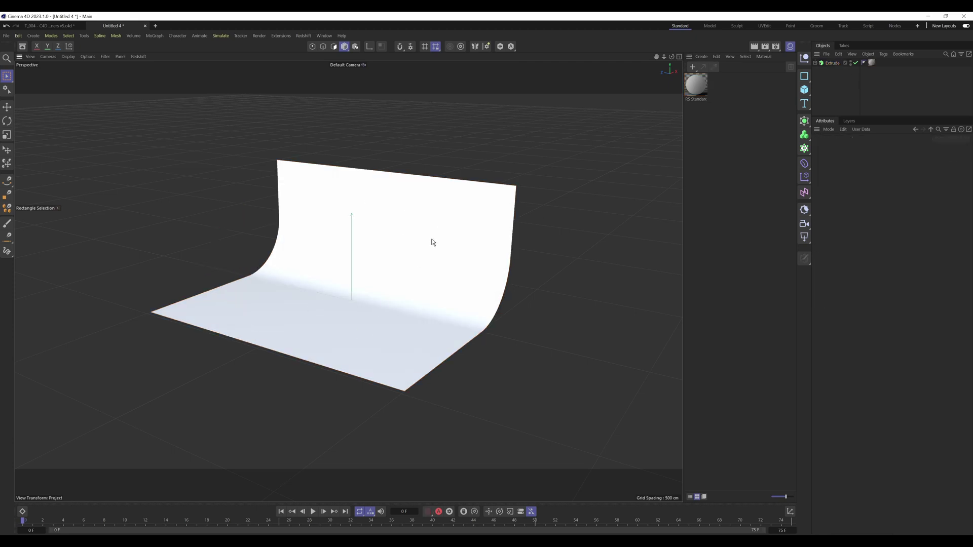
# Open the Redshift RenderView, start a live render of the backdrop, and reposition the render window over the viewport
pyautogui.click(303, 36)
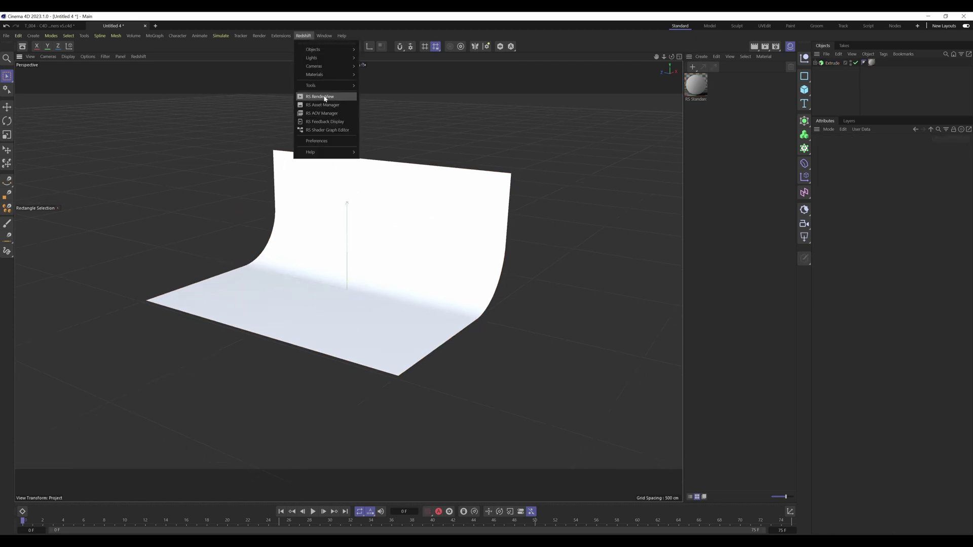
pyautogui.click(325, 97)
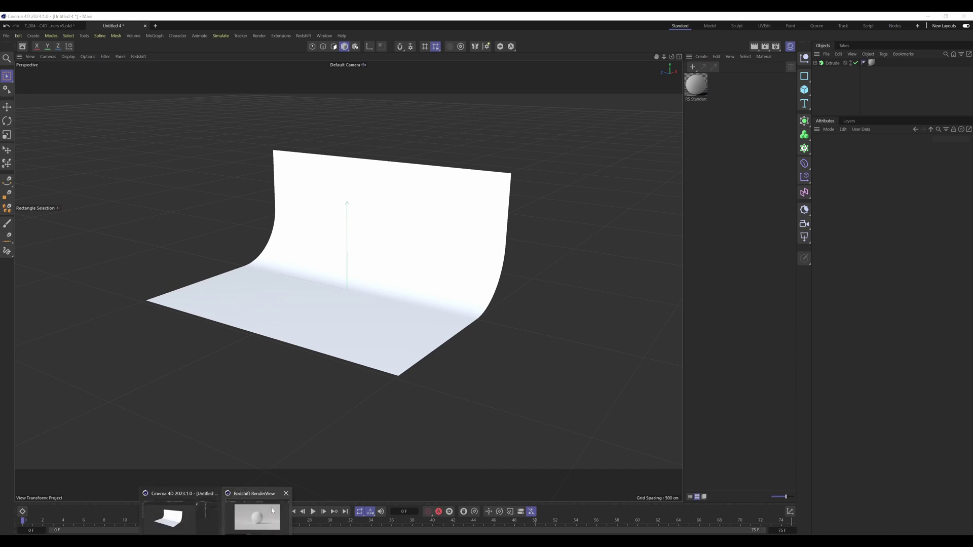
pyautogui.click(257, 516)
pyautogui.click(165, 99)
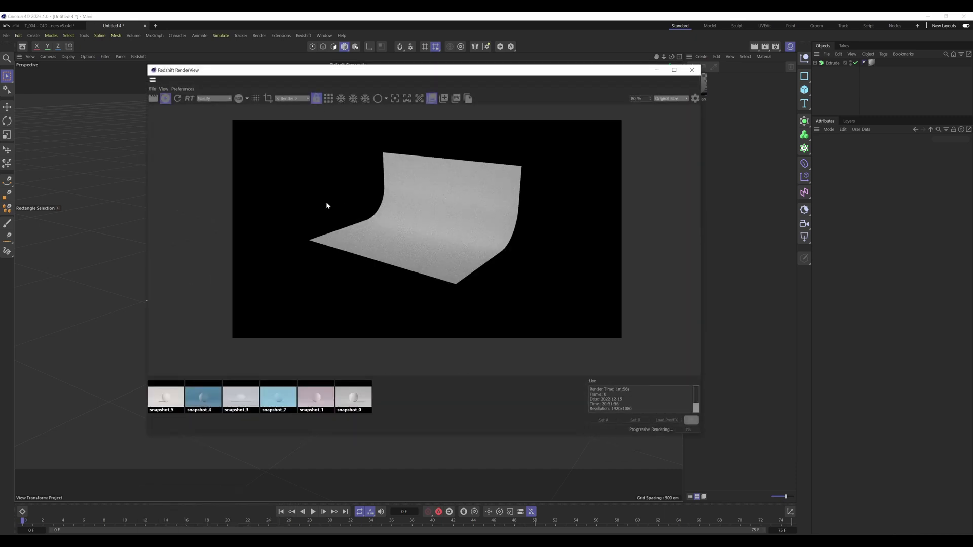
pyautogui.moveTo(606, 71); pyautogui.dragTo(536, 70)
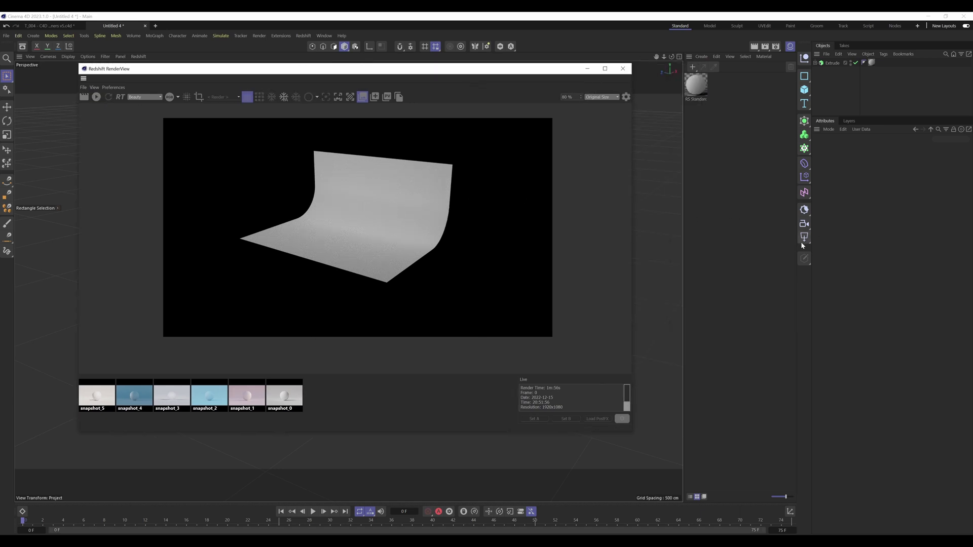
# Put the render window away and add a Redshift Dome Light to the scene
pyautogui.click(586, 68)
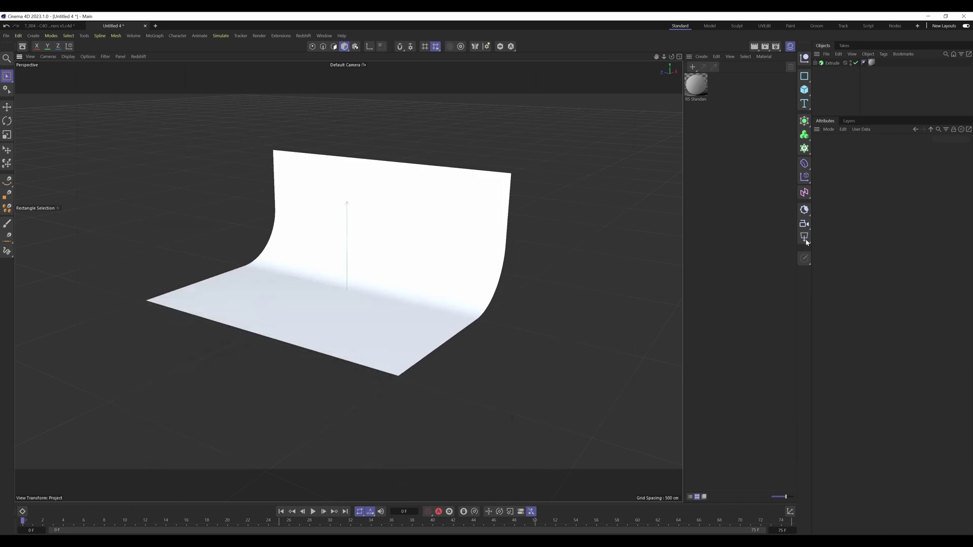
pyautogui.click(804, 236)
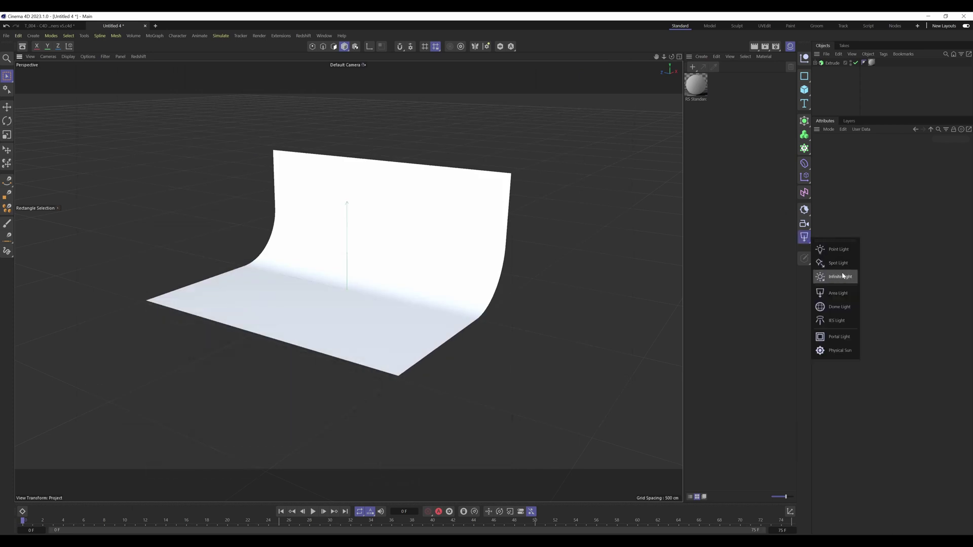
pyautogui.click(839, 307)
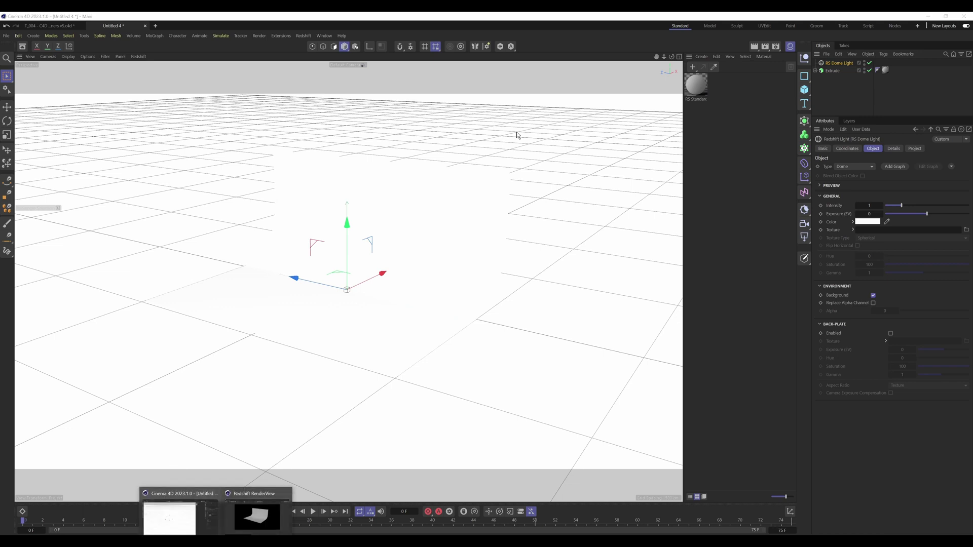
# Run a brief live render of the backdrop under the untextured dome light, stop it and hide the render window
pyautogui.click(256, 511)
pyautogui.click(97, 97)
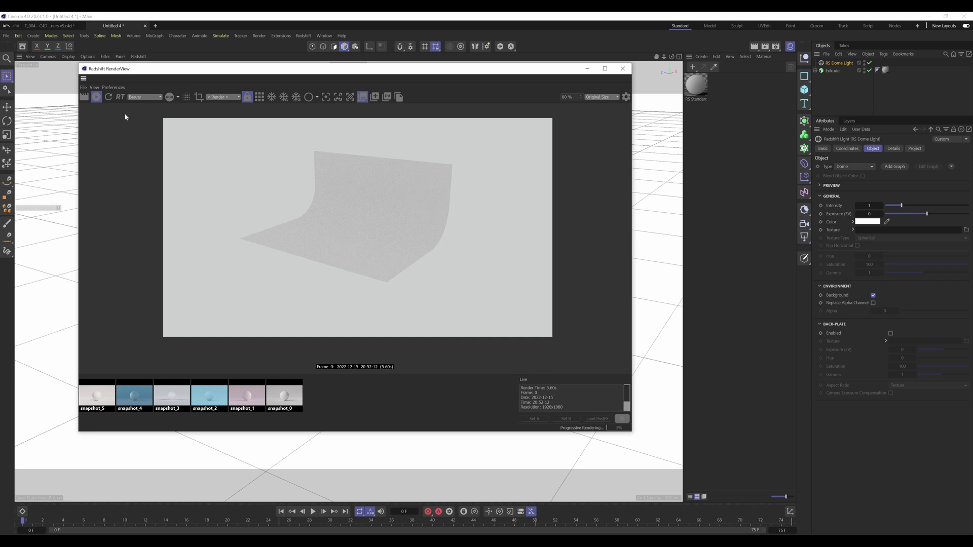
pyautogui.click(97, 98)
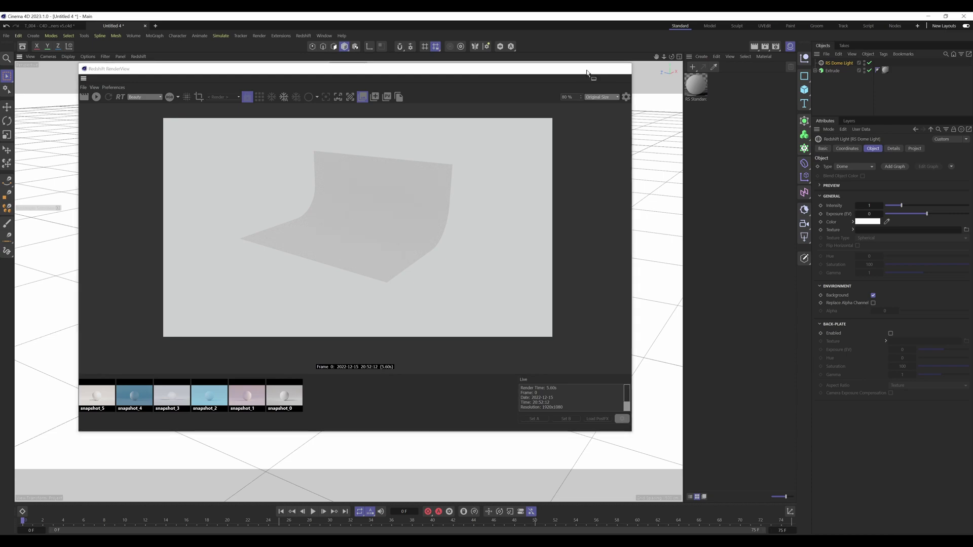
pyautogui.click(587, 72)
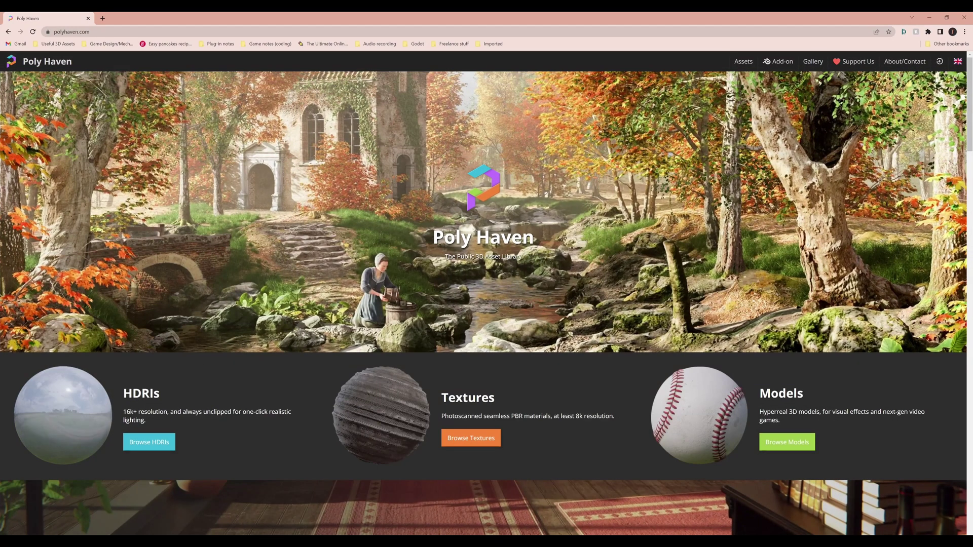
# Look over the Poly Haven home page in the browser, including its asset categories and licence information
pyautogui.moveTo(445, 237); pyautogui.dragTo(551, 240)
pyautogui.click(426, 247)
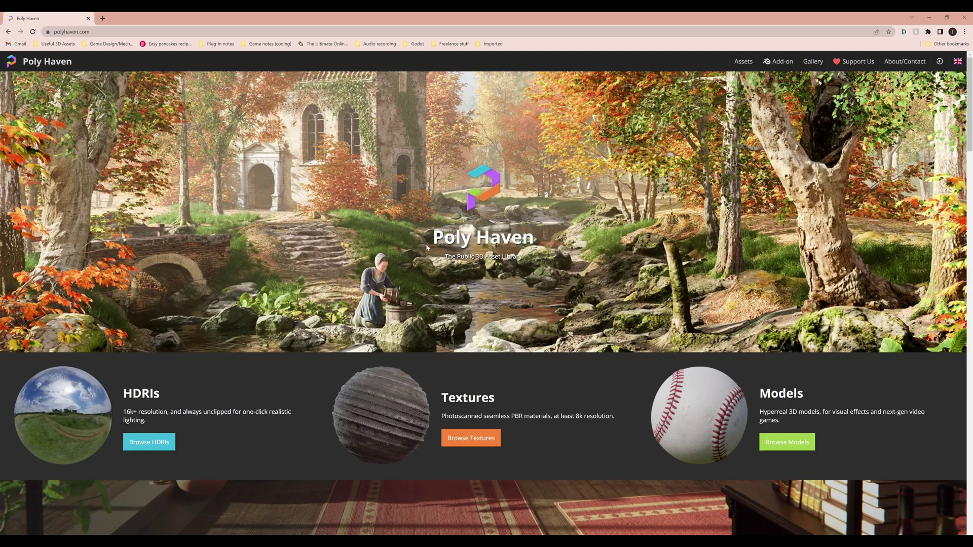
pyautogui.moveTo(444, 237); pyautogui.dragTo(534, 239)
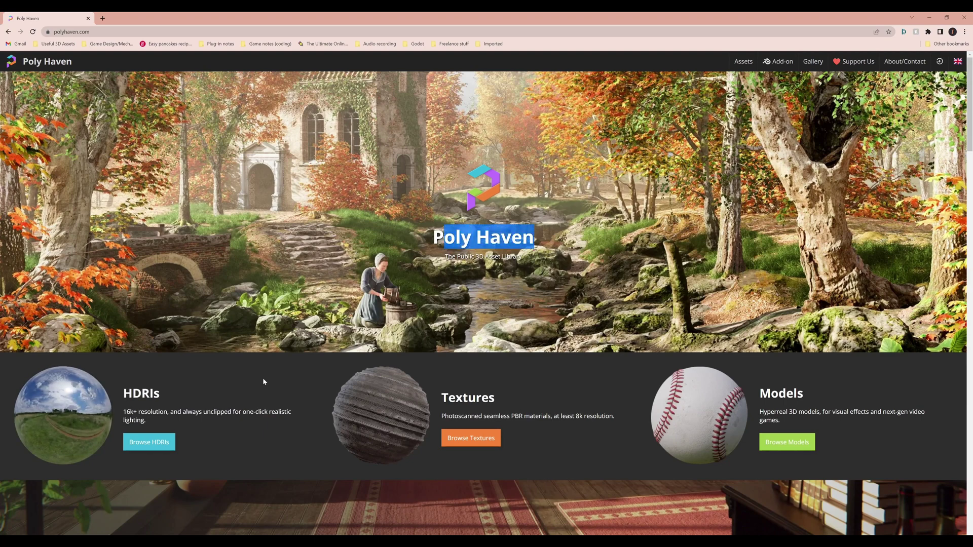
pyautogui.moveTo(445, 256); pyautogui.dragTo(500, 257)
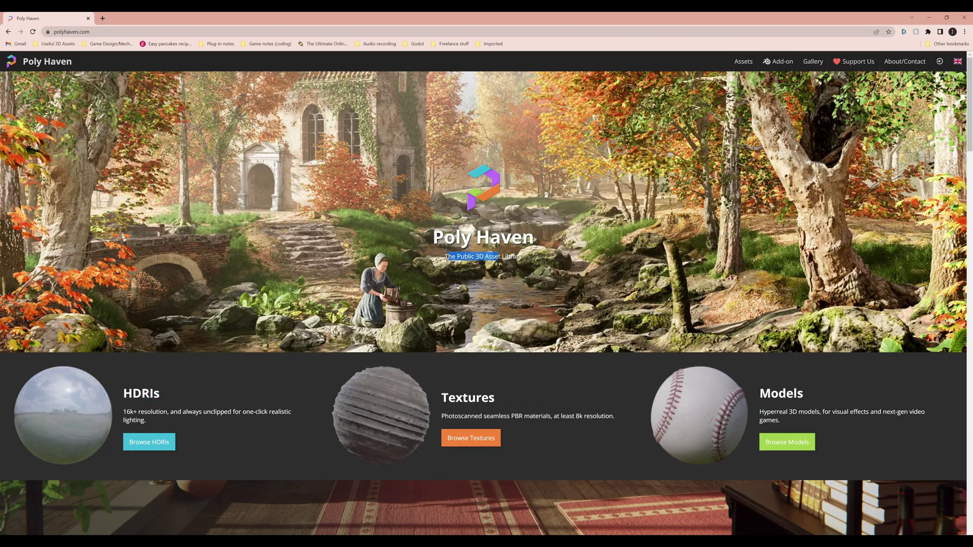
pyautogui.click(500, 256)
pyautogui.click(230, 384)
pyautogui.scroll(-5, 240, 378)
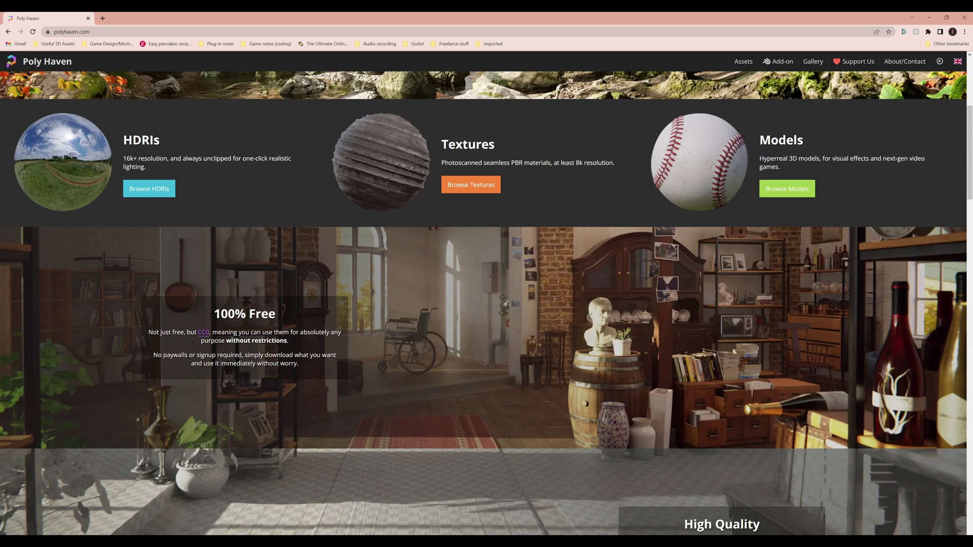
pyautogui.scroll(4, 290, 342)
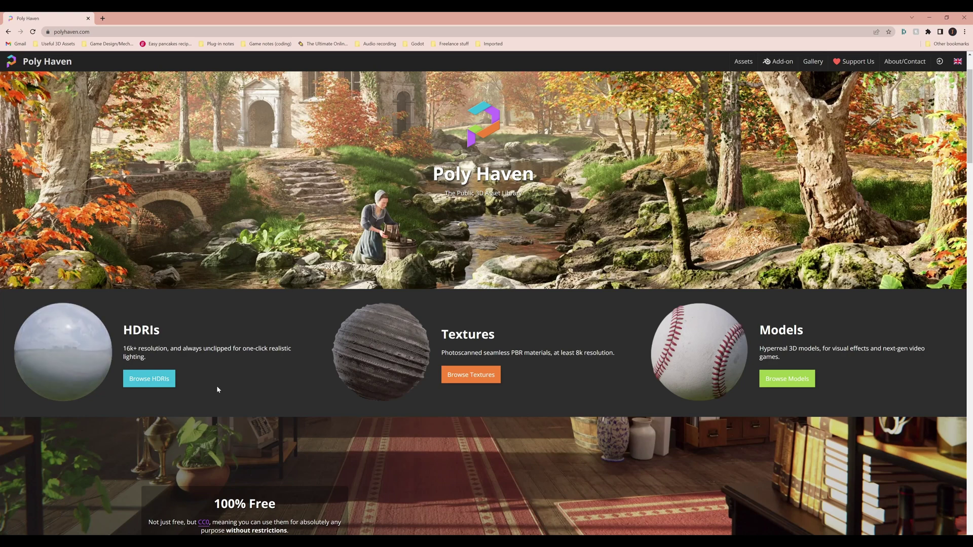
# Open Poly Haven's HDRI collection and browse the available environments for a studio lighting image
pyautogui.click(152, 380)
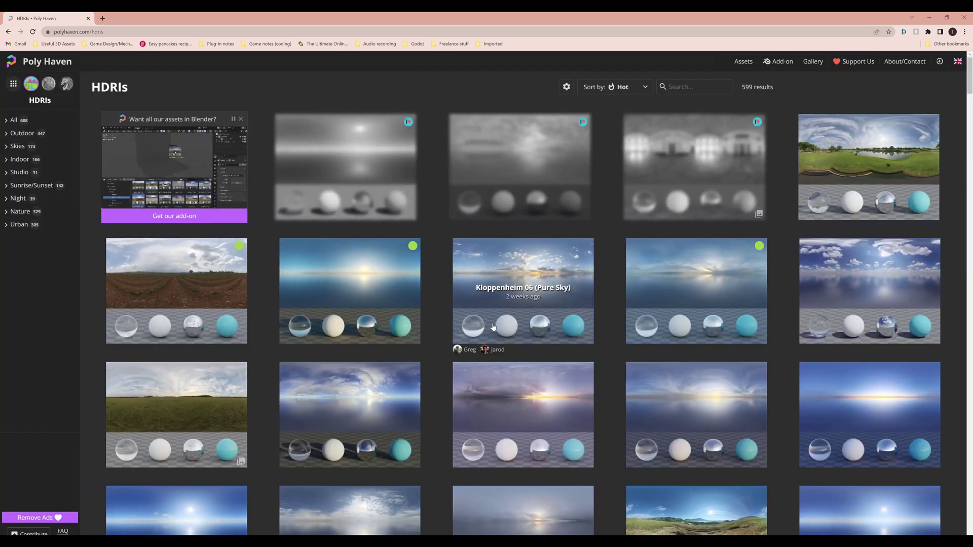
pyautogui.scroll(-7, 445, 300)
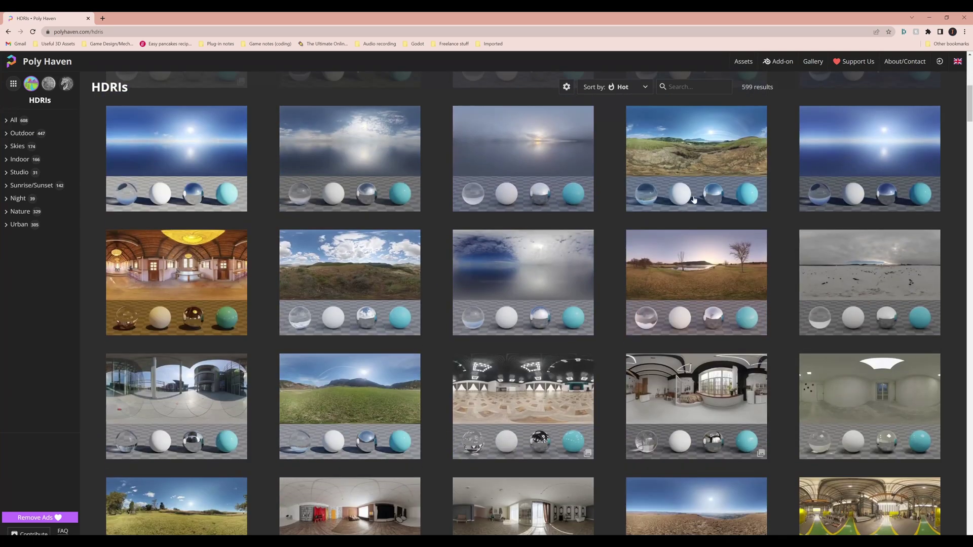
pyautogui.scroll(-2, 486, 347)
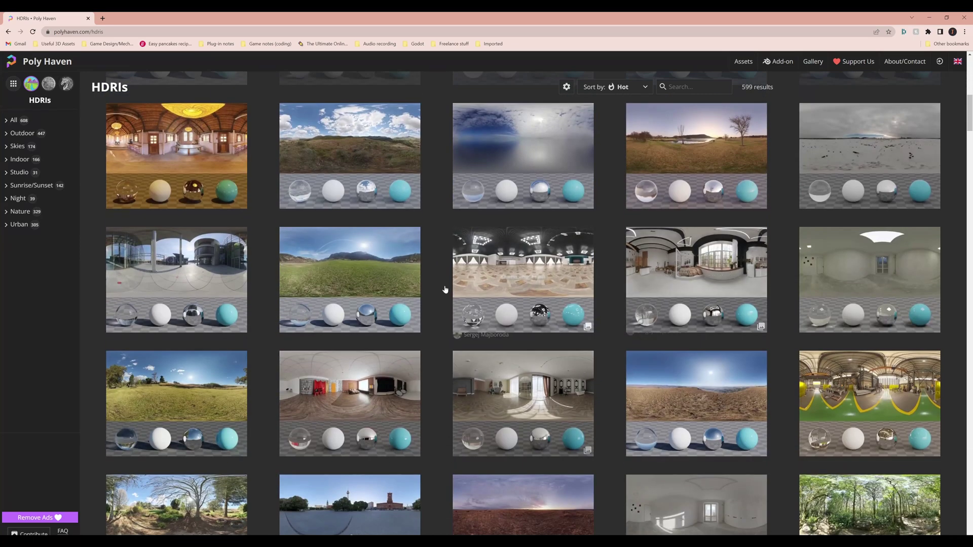
pyautogui.scroll(2, 444, 289)
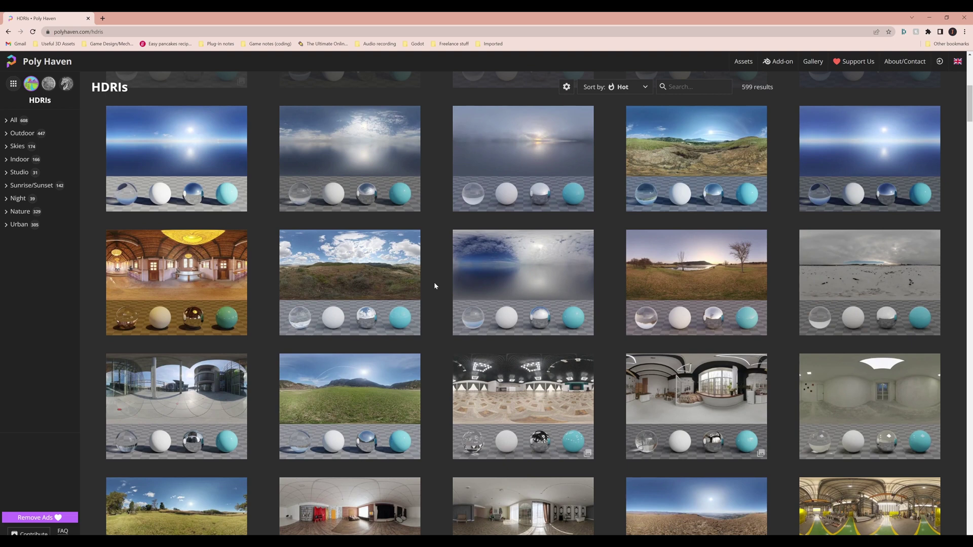
pyautogui.scroll(-1, 434, 286)
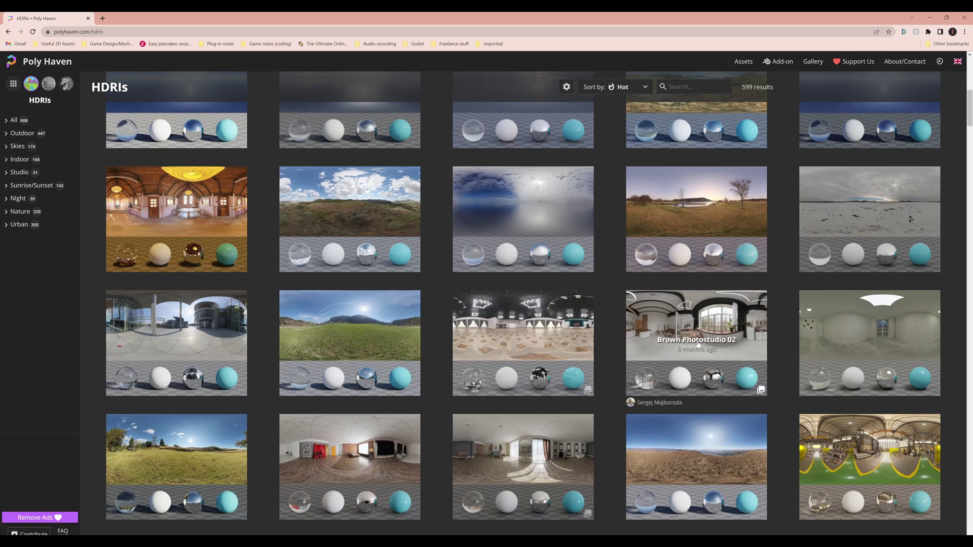
# Switch back to Cinema 4D and load brown_photostudio_02_4k from the HDRIs folder as the dome light's texture
pyautogui.moveTo(212, 542)
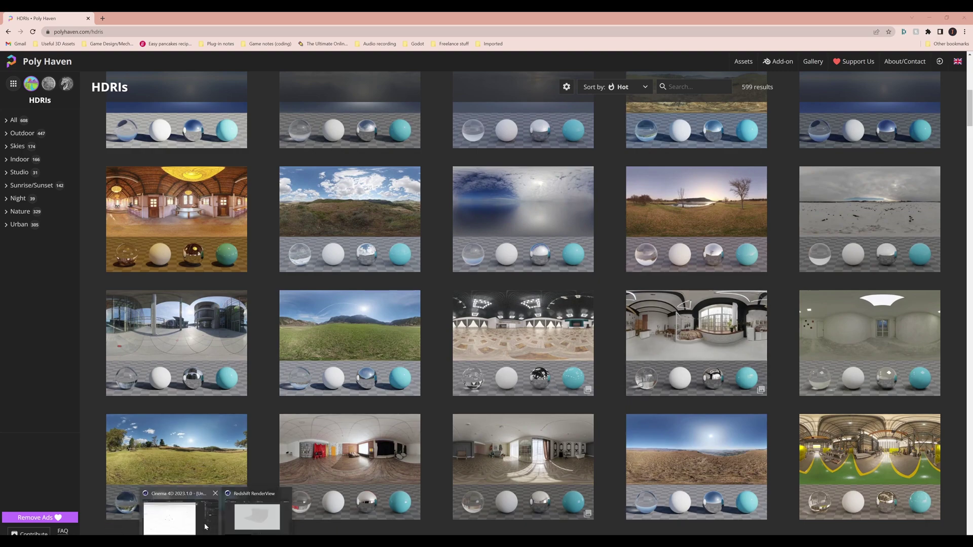
pyautogui.click(170, 522)
pyautogui.click(965, 230)
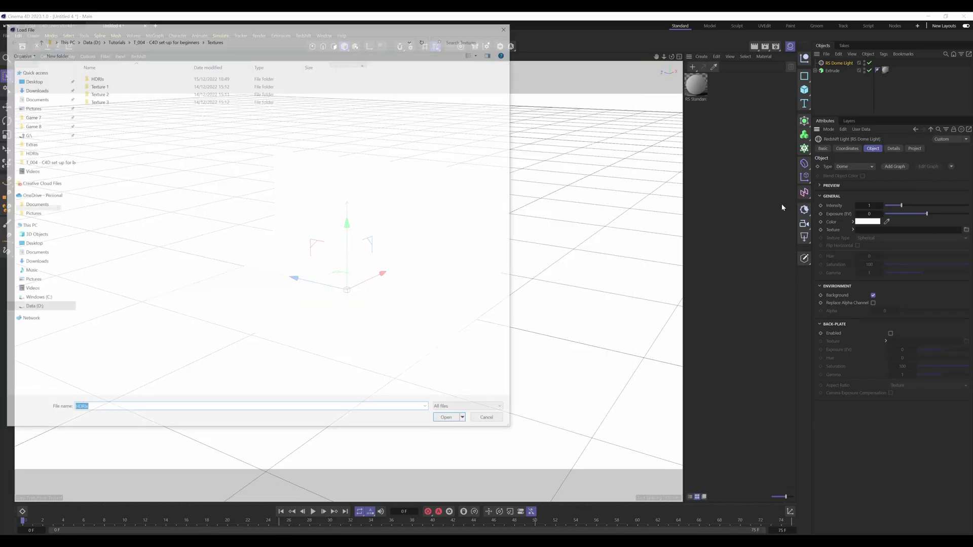
pyautogui.click(101, 79)
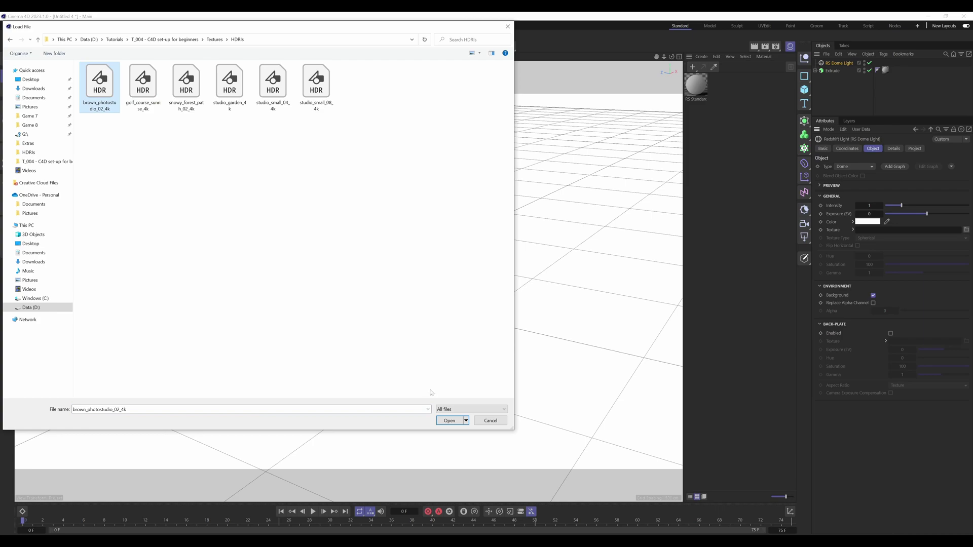
pyautogui.click(449, 421)
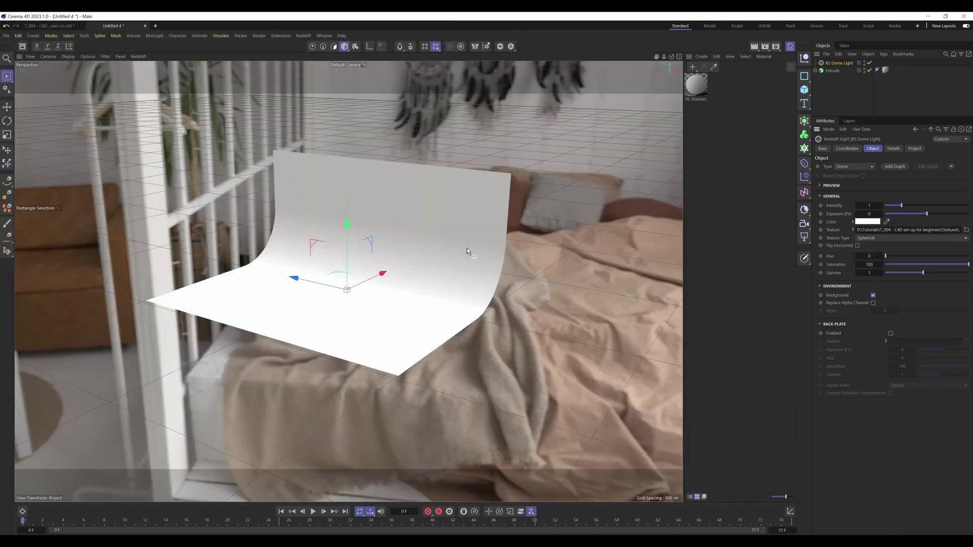
# Orbit to a nearly frontal view of the backdrop and start a live render with the HDRI environment
pyautogui.keyDown('alt'); pyautogui.moveTo(475, 249); pyautogui.dragTo(343, 271); pyautogui.keyUp('alt')
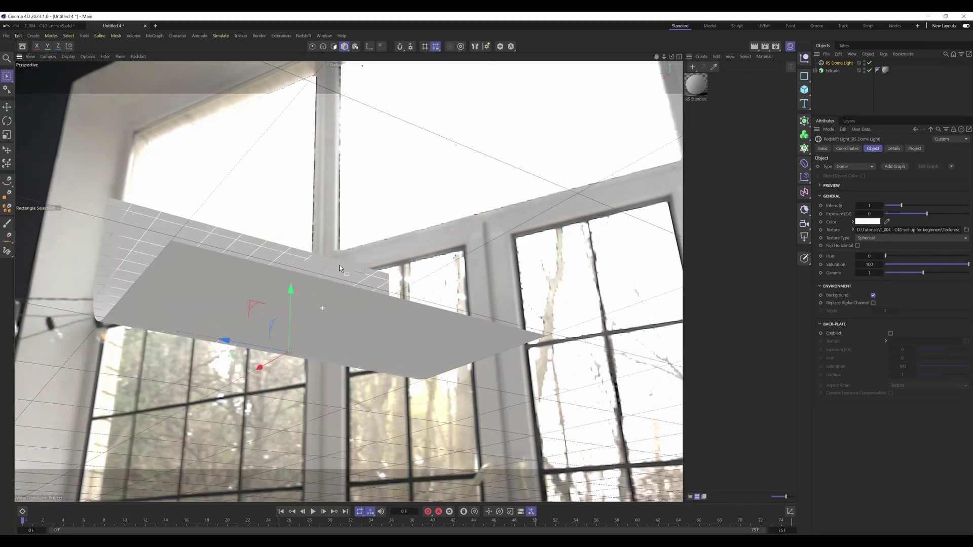
pyautogui.keyDown('alt'); pyautogui.moveTo(339, 265); pyautogui.dragTo(388, 287); pyautogui.keyUp('alt')
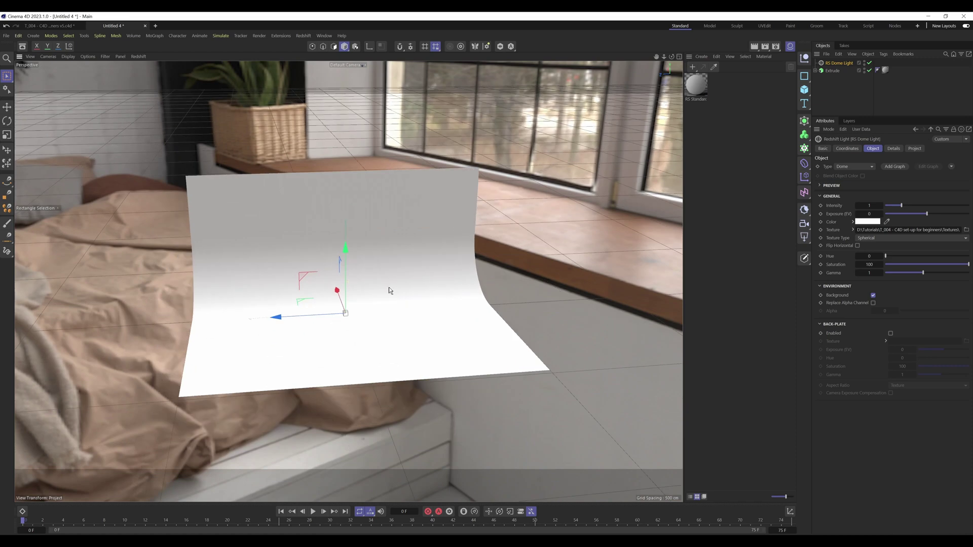
pyautogui.click(257, 510)
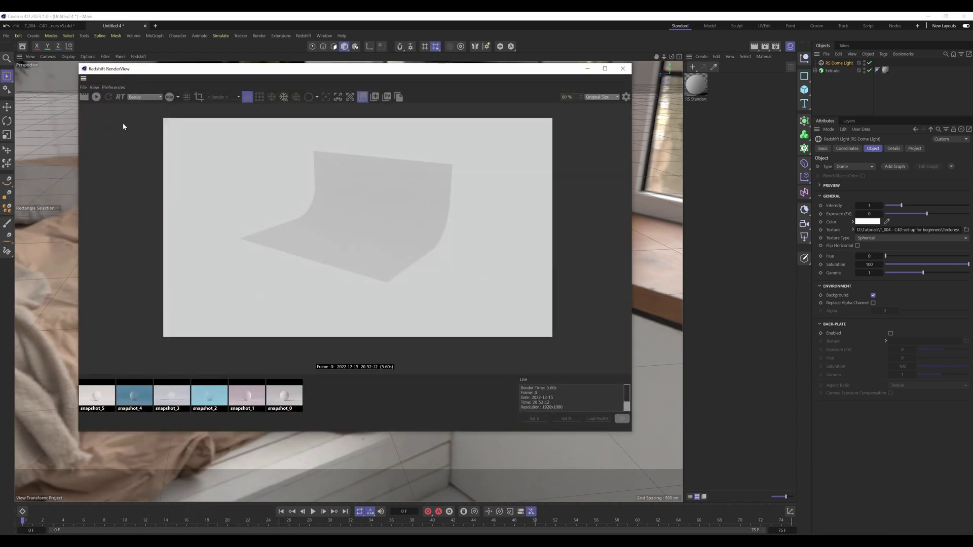
pyautogui.click(96, 97)
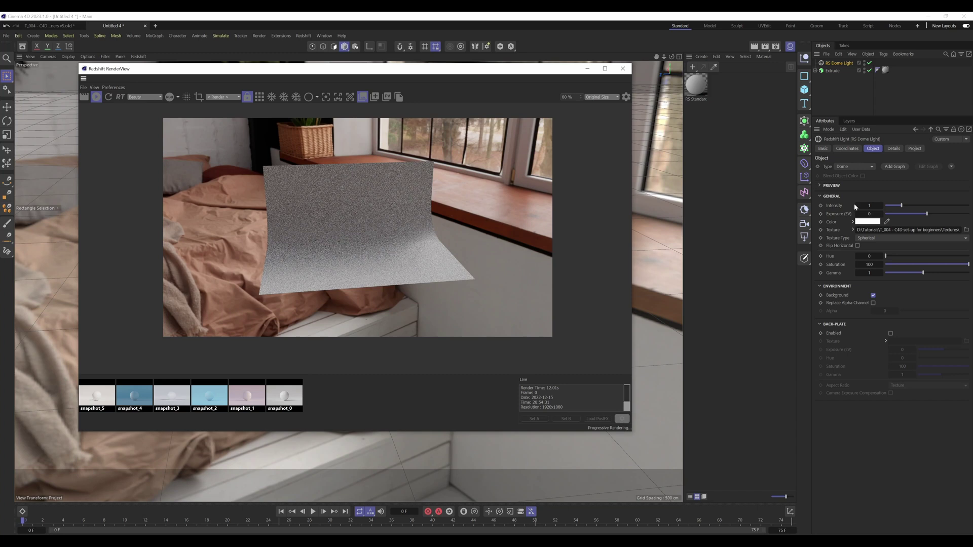
# Rotate the dome light's heading to 150° and restart the live render with the turned environment
pyautogui.click(847, 149)
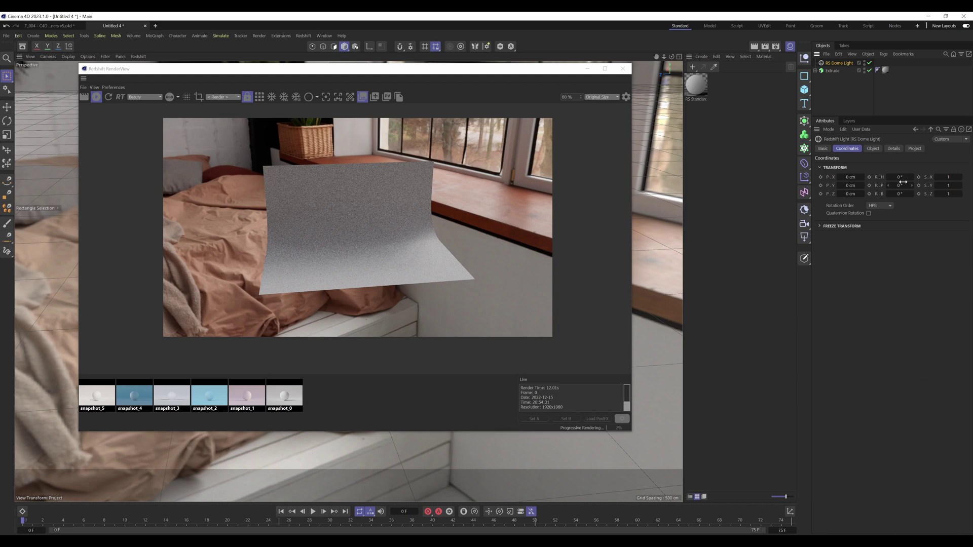
pyautogui.moveTo(905, 181); pyautogui.dragTo(901, 176)
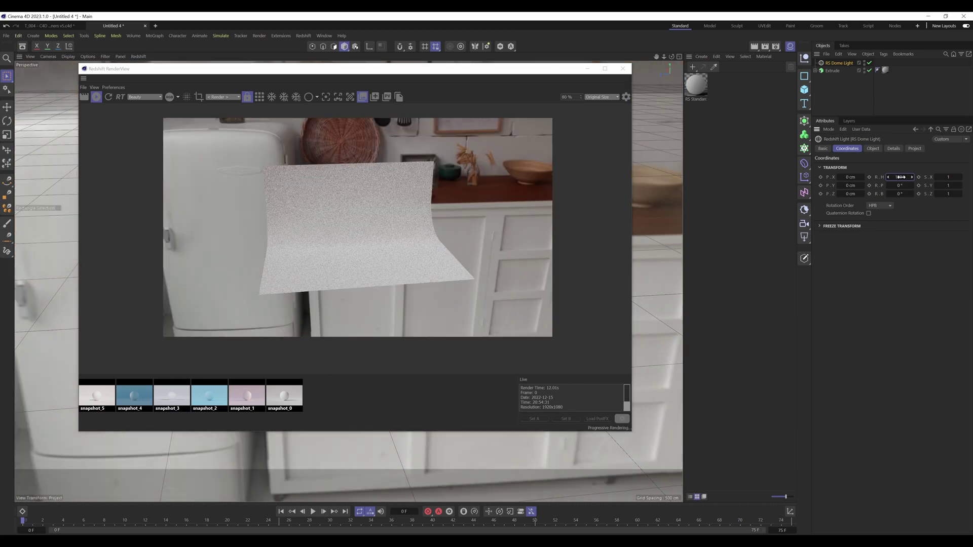
pyautogui.moveTo(900, 177); pyautogui.dragTo(901, 177)
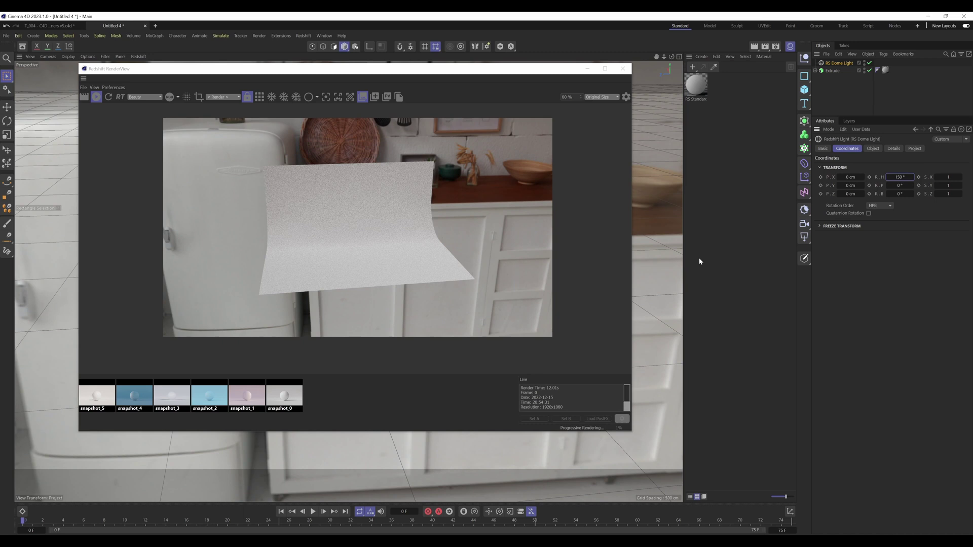
pyautogui.click(369, 220)
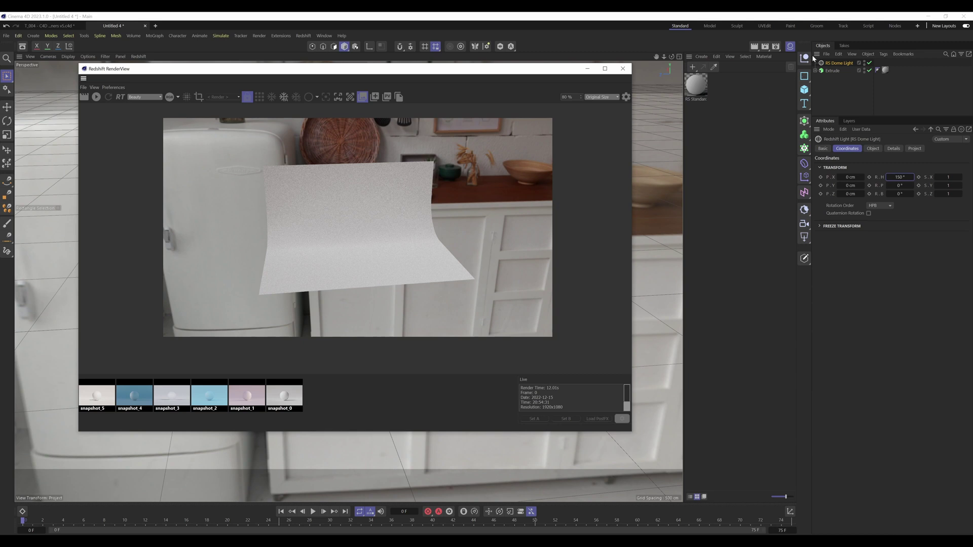
pyautogui.click(838, 63)
pyautogui.click(96, 98)
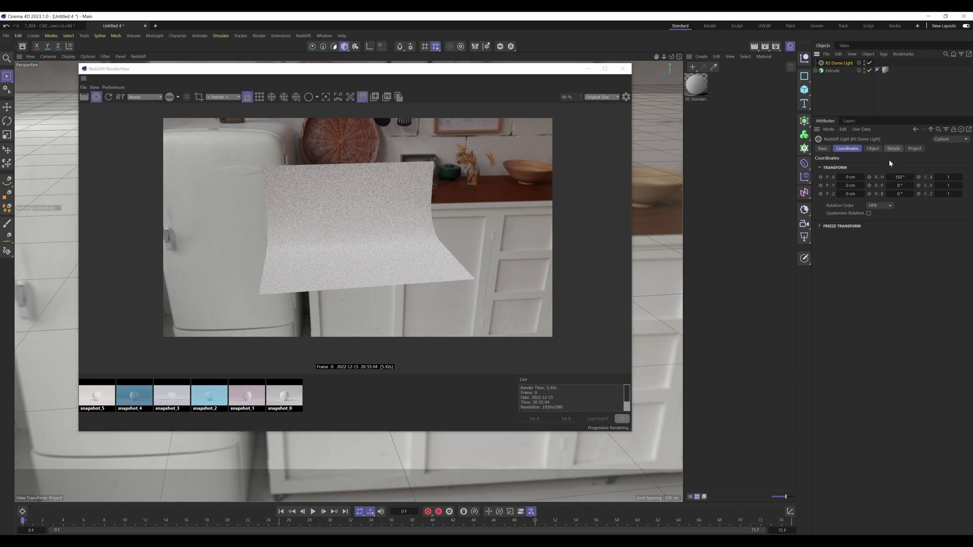
# Disable the dome light's environment background, stop the live render and close the render window
pyautogui.click(873, 150)
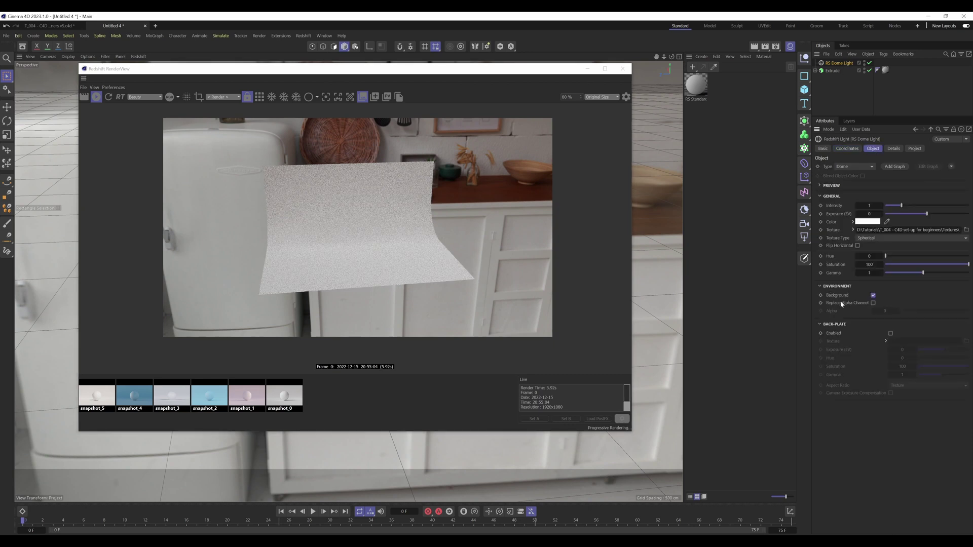
pyautogui.click(873, 295)
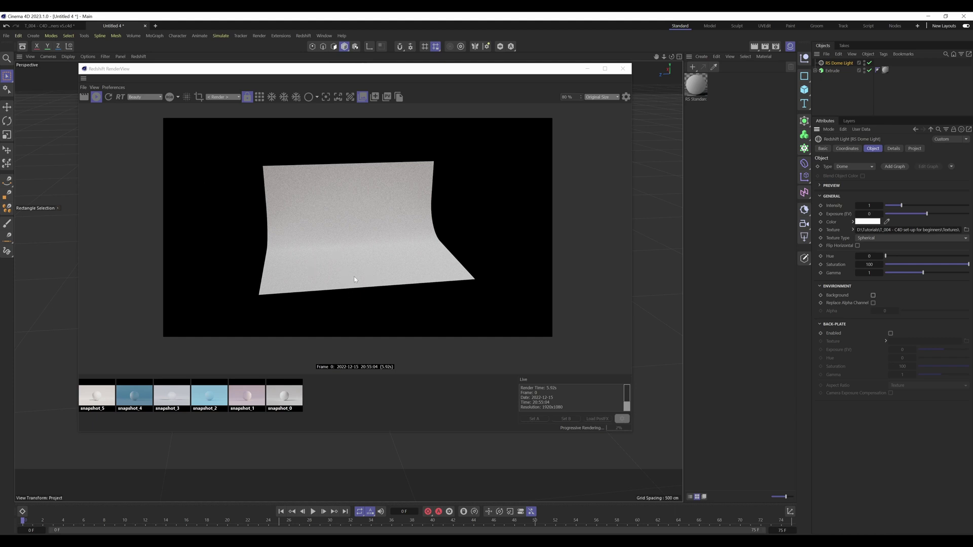
pyautogui.click(96, 98)
pyautogui.click(623, 69)
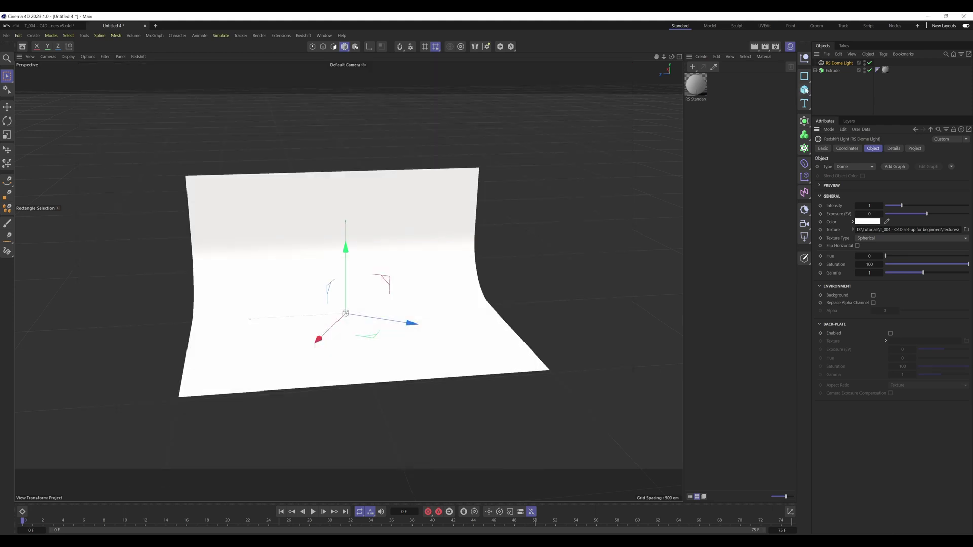
# Add a sphere with a 100 cm radius and raise it to rest on the backdrop's floor
pyautogui.click(805, 90)
pyautogui.click(879, 131)
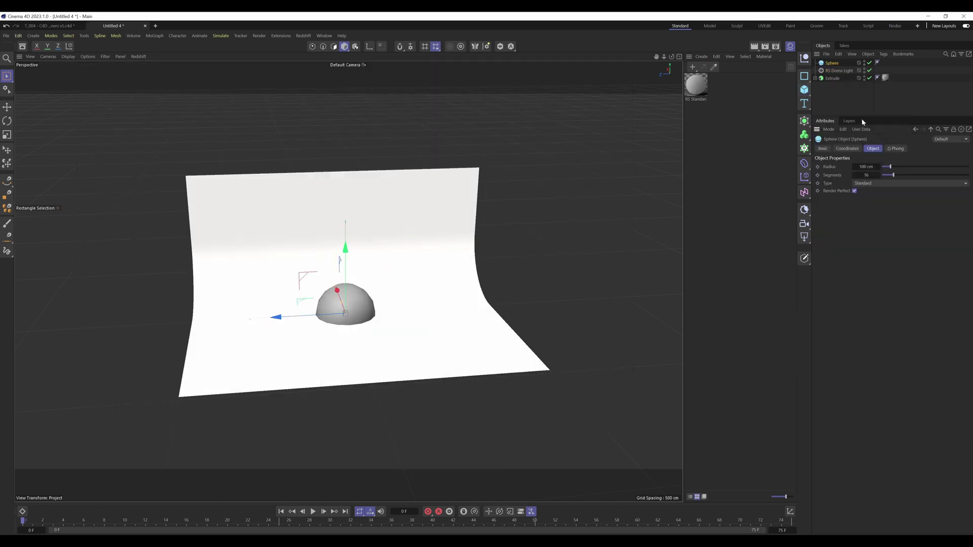
pyautogui.moveTo(350, 275); pyautogui.dragTo(353, 245)
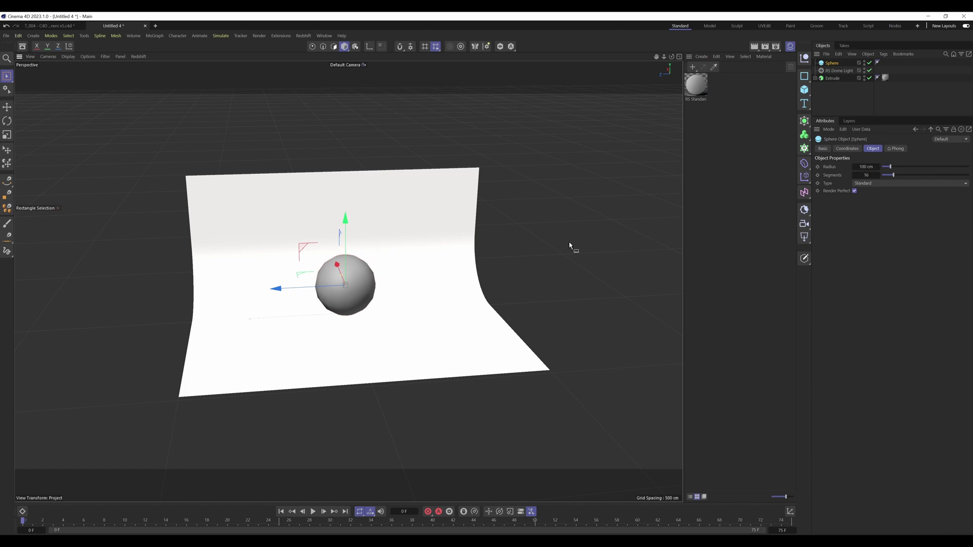
# Set the sphere's segments to 128 and clear the selection
pyautogui.click(867, 175)
pyautogui.write('128')
pyautogui.press('Return')
pyautogui.click(848, 98)
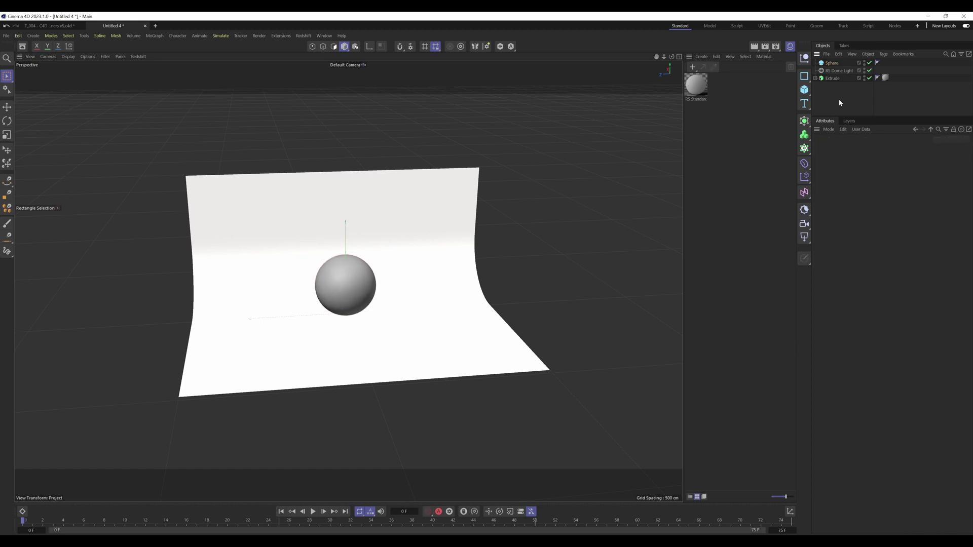
# Move the extruded backdrop back along the X axis so its curve sits well behind the sphere
pyautogui.scroll(5, 420, 250)
pyautogui.keyDown('alt'); pyautogui.moveTo(446, 255); pyautogui.dragTo(445, 299); pyautogui.keyUp('alt')
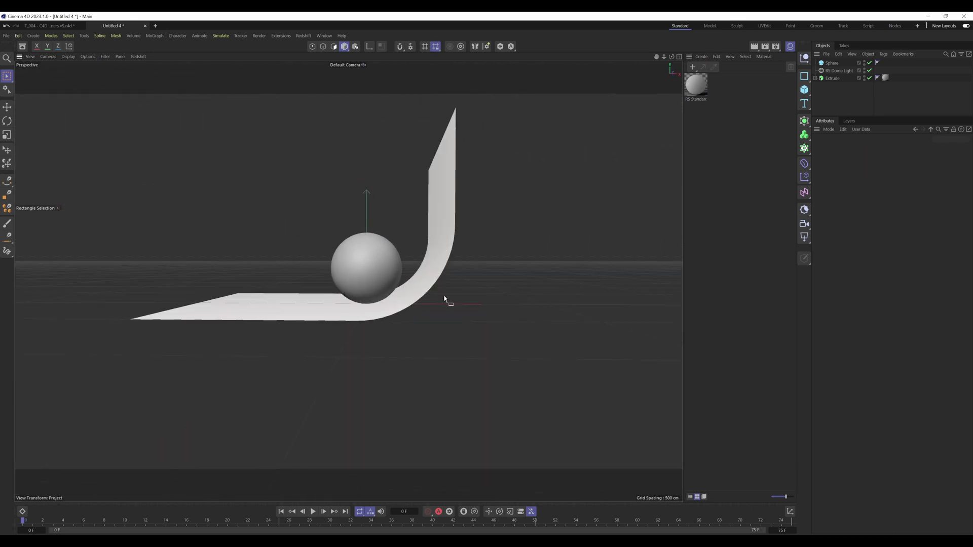
pyautogui.click(831, 78)
pyautogui.moveTo(440, 294); pyautogui.dragTo(548, 267)
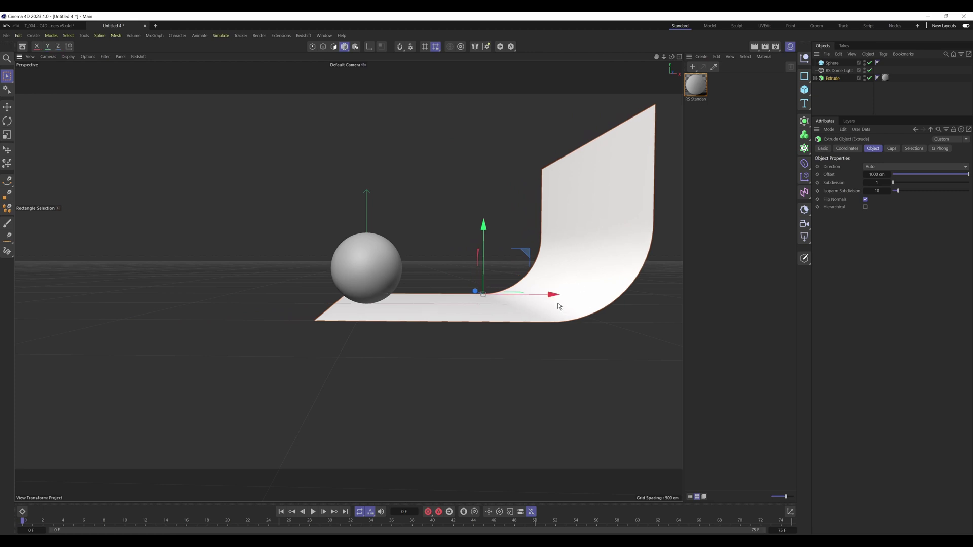
pyautogui.keyDown('alt'); pyautogui.moveTo(558, 305); pyautogui.dragTo(413, 323); pyautogui.keyUp('alt')
# Edit the backdrop's Arc spline points to extend the floor forward and raise the wall's upper edge, then return to model mode
pyautogui.scroll(-4, 413, 323)
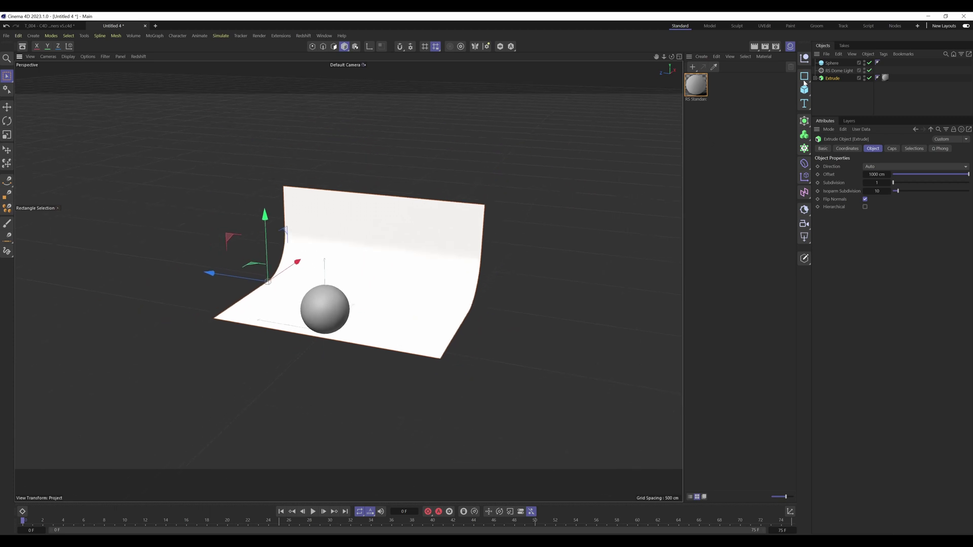
pyautogui.click(815, 78)
pyautogui.click(835, 86)
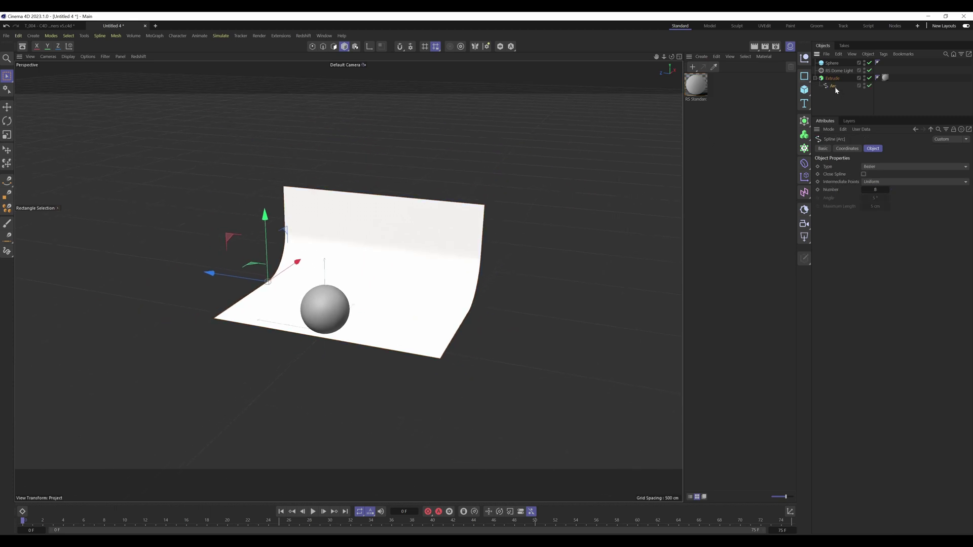
pyautogui.click(312, 47)
pyautogui.moveTo(206, 272); pyautogui.dragTo(400, 260)
pyautogui.moveTo(366, 181); pyautogui.dragTo(365, 92)
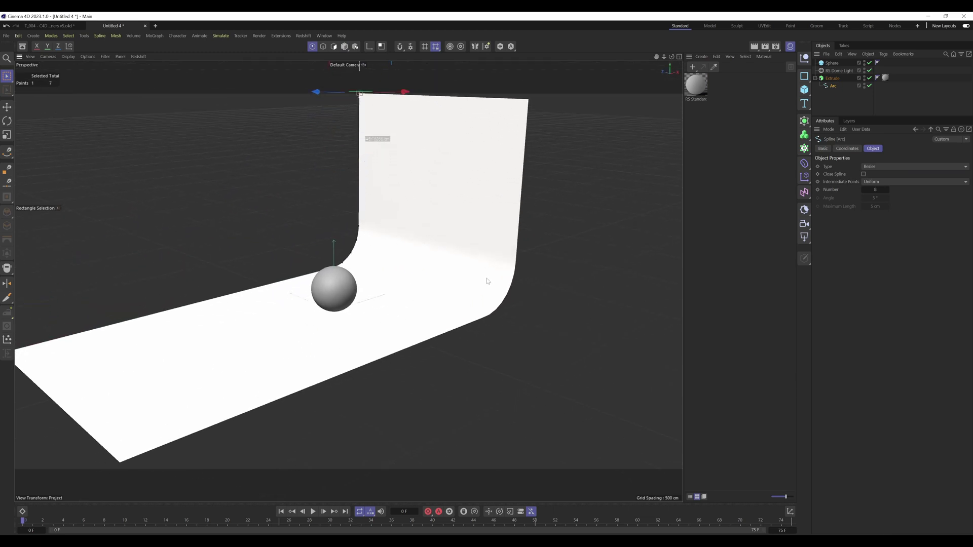
pyautogui.click(346, 48)
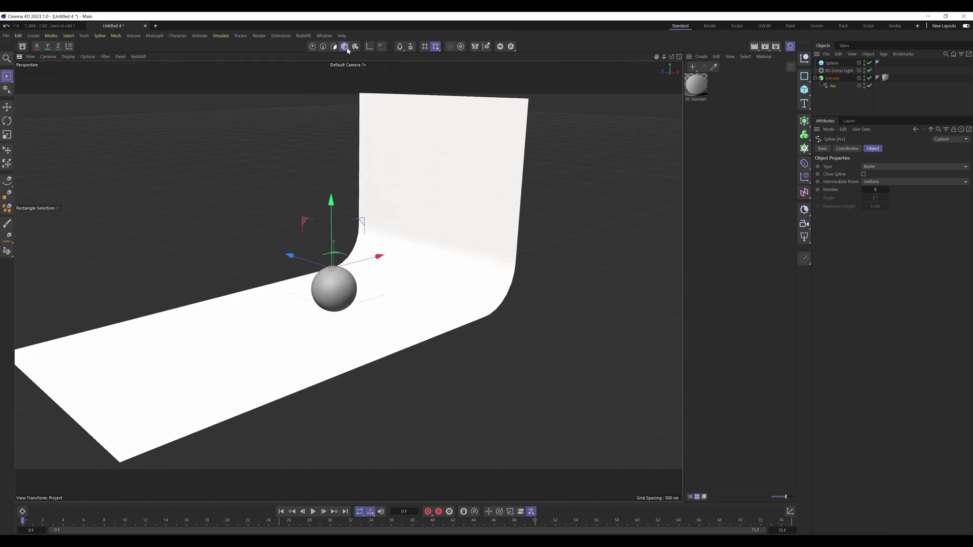
# Add a Redshift camera, look through it and frame the sphere frontally against the backdrop
pyautogui.click(808, 227)
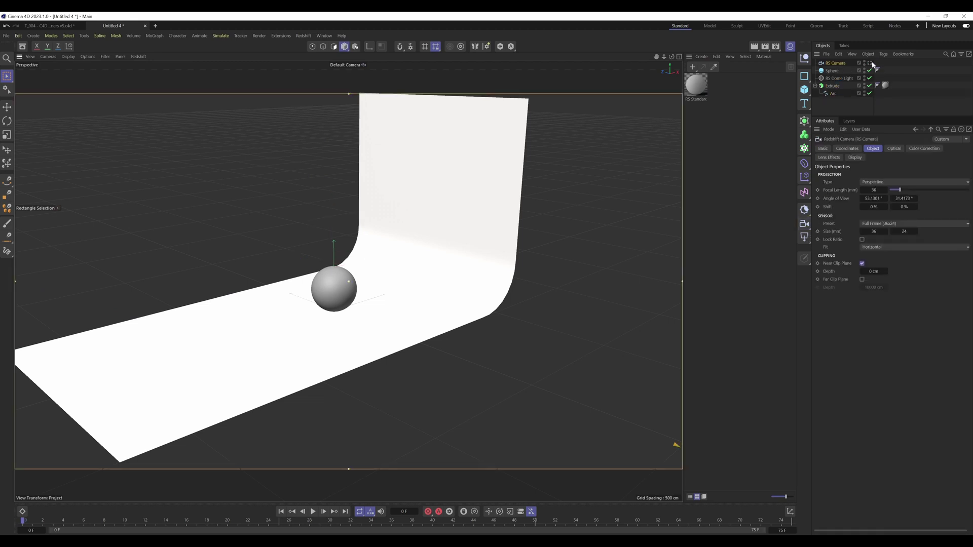
pyautogui.click(870, 65)
pyautogui.keyDown('alt'); pyautogui.moveTo(319, 328); pyautogui.dragTo(449, 144); pyautogui.keyUp('alt')
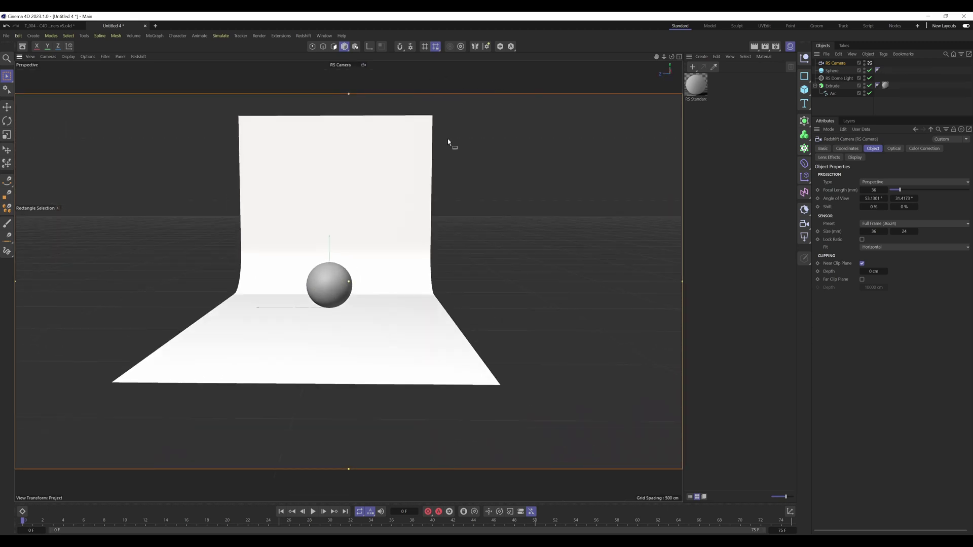
pyautogui.keyDown('alt'); pyautogui.moveTo(289, 278); pyautogui.dragTo(357, 284); pyautogui.keyUp('alt')
pyautogui.keyDown('alt'); pyautogui.moveTo(357, 284); pyautogui.dragTo(610, 233, button='right'); pyautogui.keyUp('alt')
# Align the camera with heading -90°, pitch 0° and Z position 0 cm, and lower it to the height of the sphere's centre
pyautogui.click(847, 149)
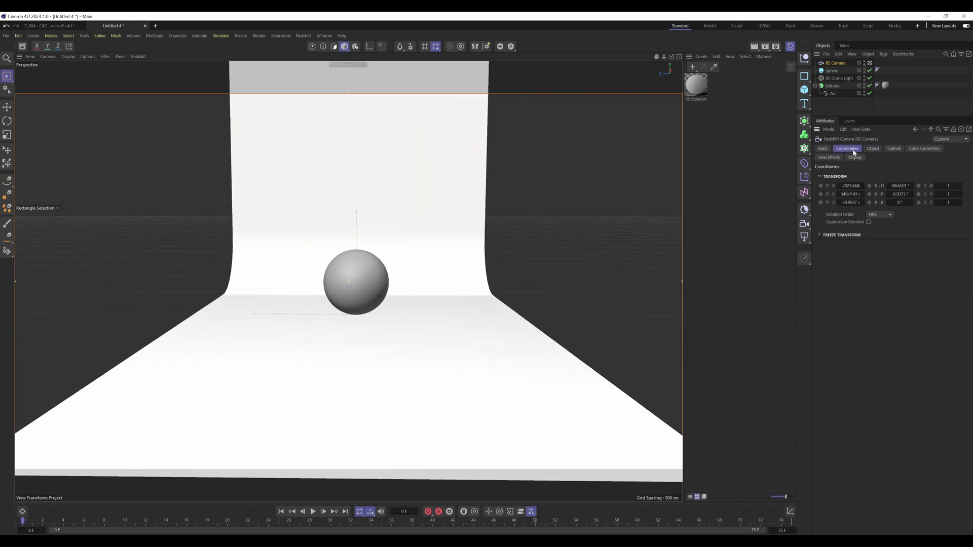
pyautogui.click(895, 186)
pyautogui.press('BackSpace')
pyautogui.moveTo(897, 185); pyautogui.dragTo(898, 185)
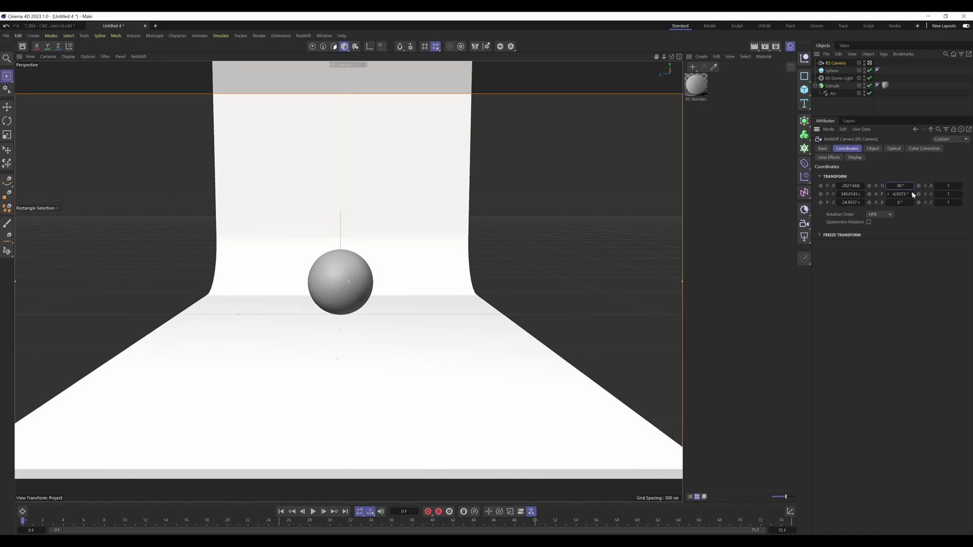
pyautogui.rightClick(913, 195)
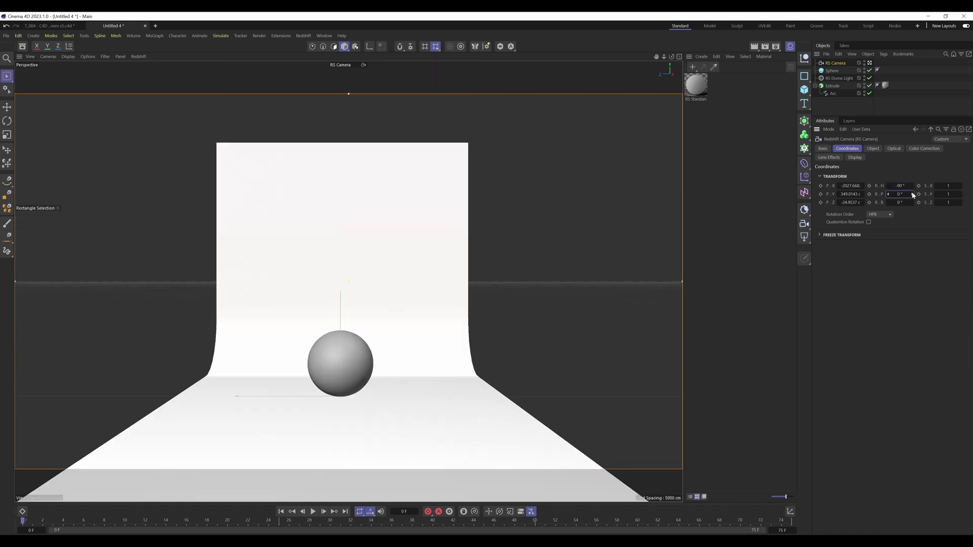
pyautogui.rightClick(862, 201)
pyautogui.moveTo(851, 193); pyautogui.dragTo(851, 194)
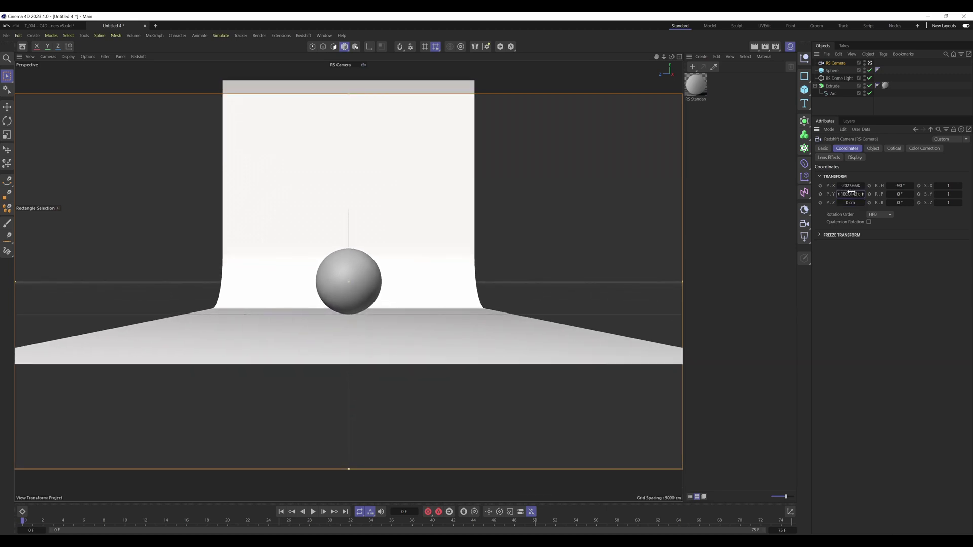
# Set the camera's focal length to 70 mm and dolly in until the backdrop fills the frame
pyautogui.click(875, 151)
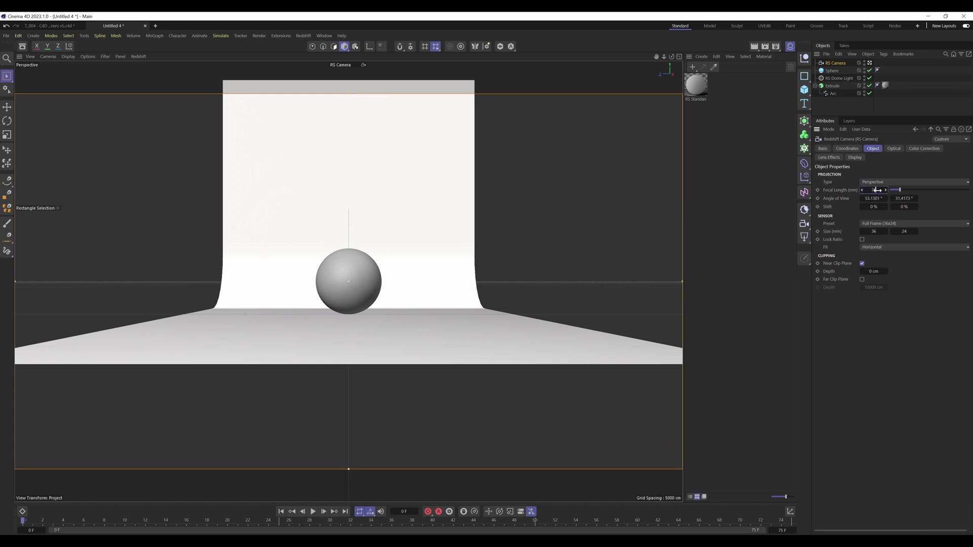
pyautogui.moveTo(877, 190); pyautogui.dragTo(877, 190)
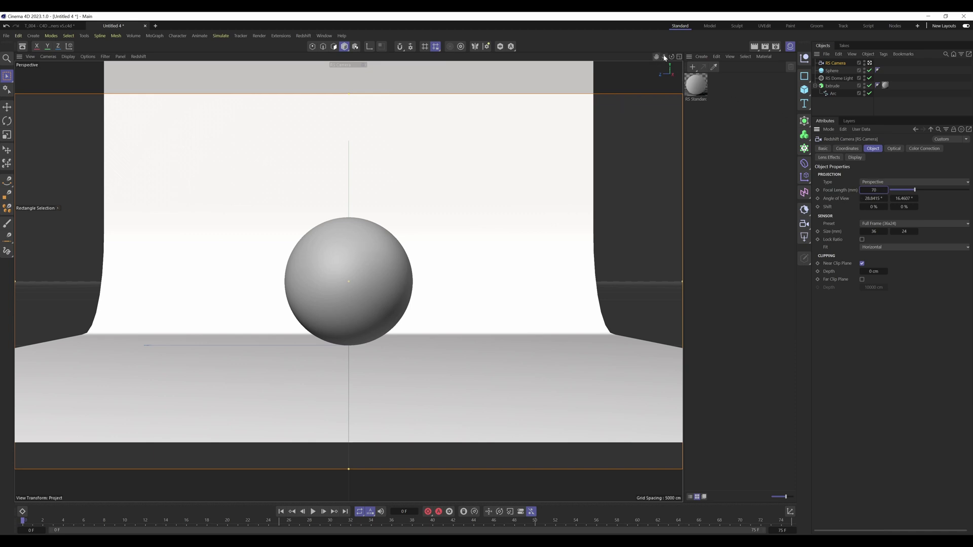
pyautogui.moveTo(664, 57); pyautogui.dragTo(568, 230)
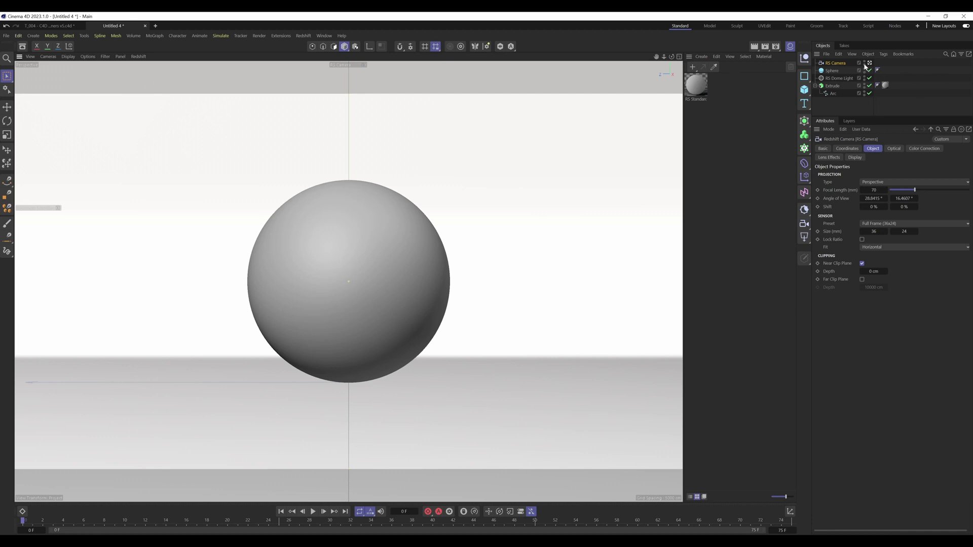
# Add a Protection tag to the Redshift camera and test the lock by trying to pan, zoom and orbit its view
pyautogui.rightClick(840, 65)
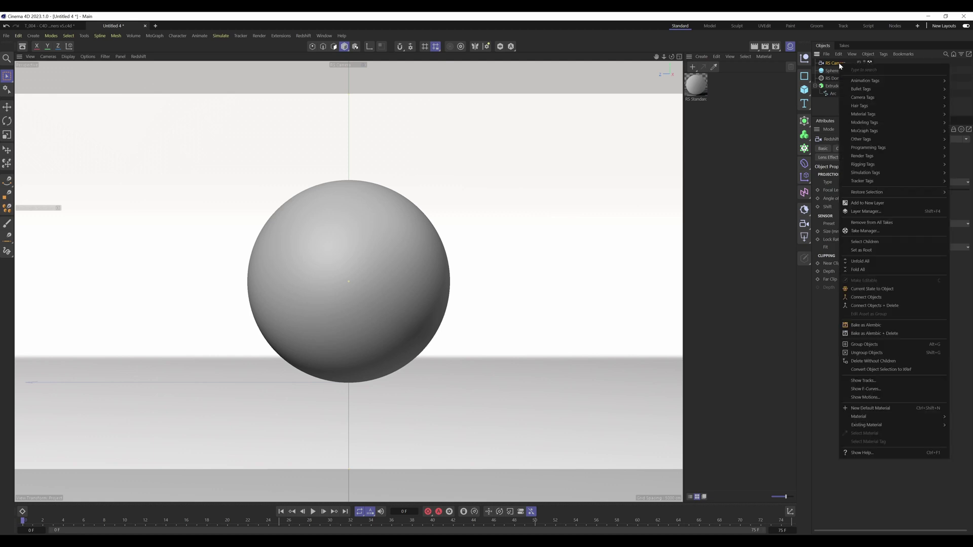
pyautogui.moveTo(872, 164)
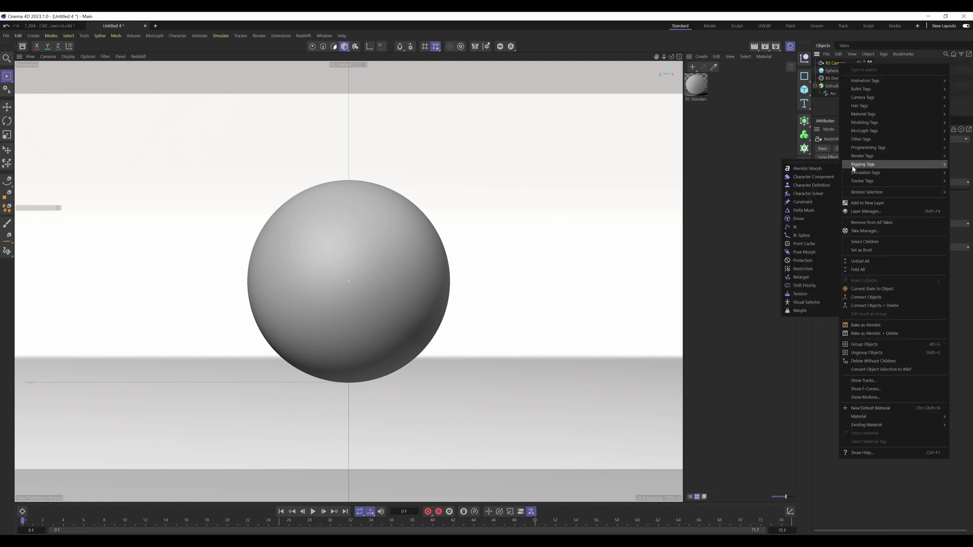
pyautogui.click(801, 260)
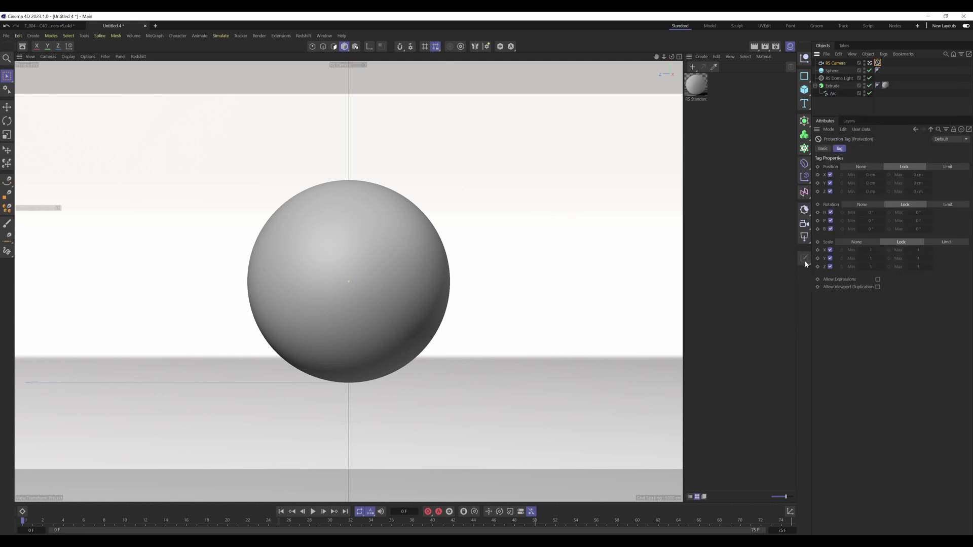
pyautogui.moveTo(656, 57)
pyautogui.mouseDown()
pyautogui.moveTo(493, 280)
pyautogui.moveTo(504, 281)
pyautogui.mouseUp()
pyautogui.moveTo(664, 57); pyautogui.dragTo(497, 277)
pyautogui.moveTo(672, 56); pyautogui.dragTo(488, 271)
pyautogui.moveTo(656, 57)
pyautogui.mouseDown()
pyautogui.moveTo(488, 276)
pyautogui.moveTo(398, 173)
pyautogui.mouseUp()
# Clear the selection and return the viewport to the default camera, viewing the whole set from an angle
pyautogui.click(886, 62)
pyautogui.click(870, 63)
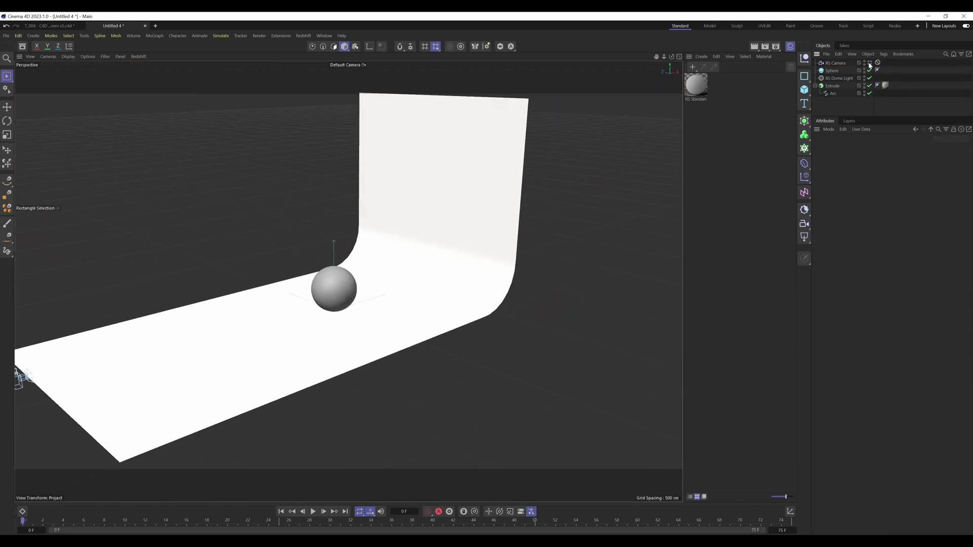
pyautogui.keyDown('alt'); pyautogui.moveTo(391, 315); pyautogui.dragTo(420, 318); pyautogui.keyUp('alt')
# Create a new Redshift Standard material and apply it to the sphere
pyautogui.click(701, 56)
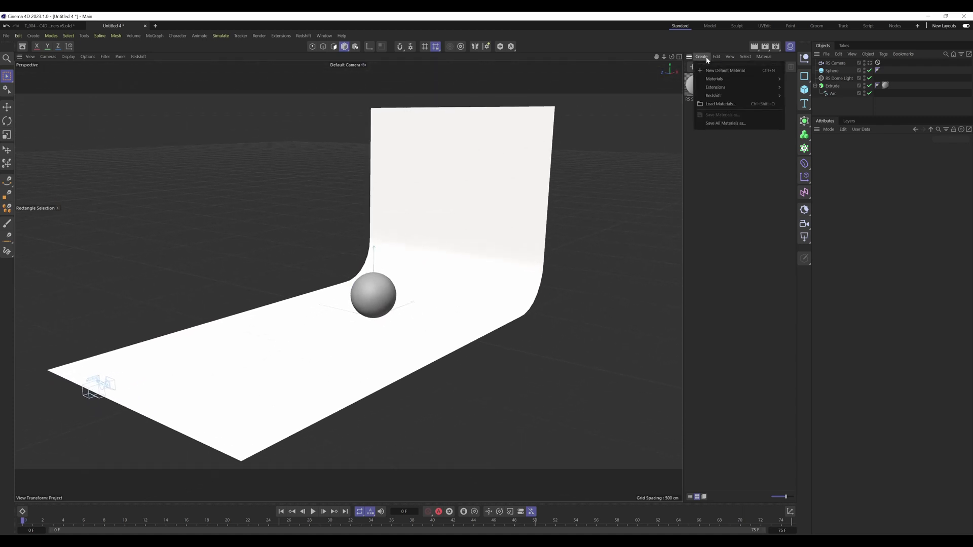
pyautogui.moveTo(724, 95)
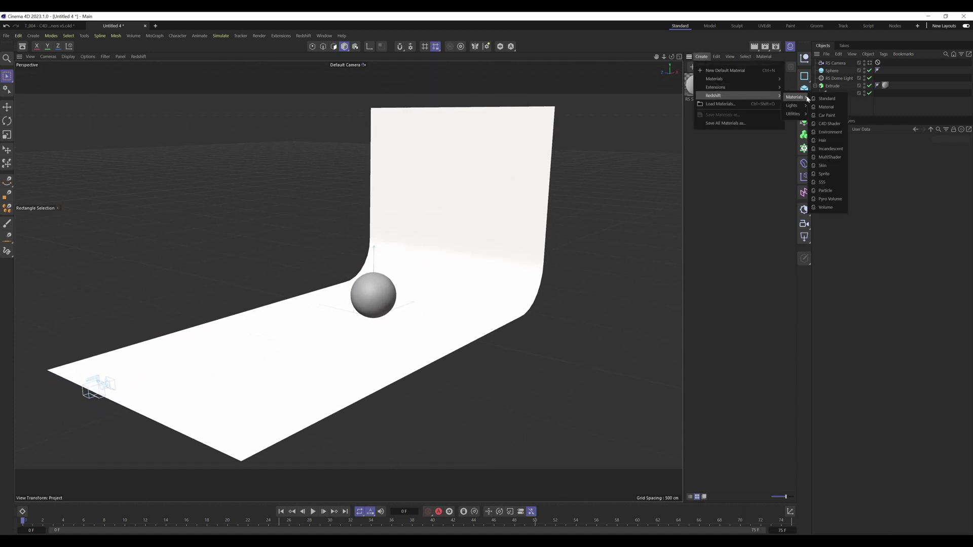
pyautogui.click(826, 97)
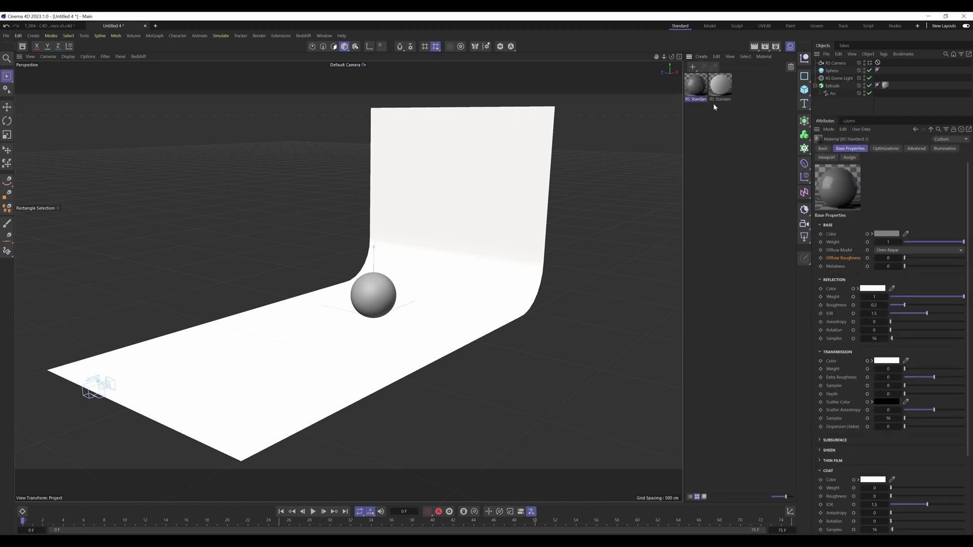
pyautogui.moveTo(696, 85); pyautogui.dragTo(374, 295)
# Open the sphere material's node graph and set its base color brightness (V) to 80%
pyautogui.doubleClick(696, 85)
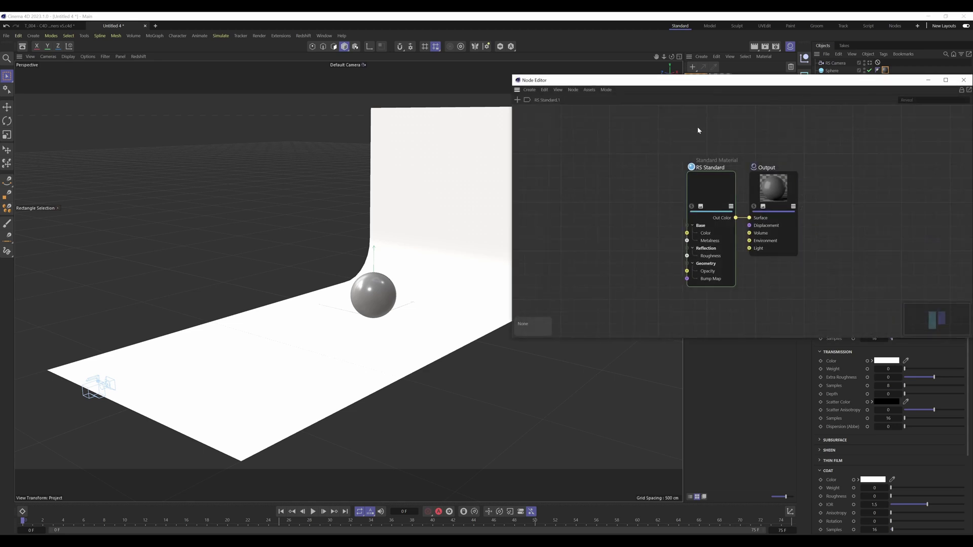
pyautogui.moveTo(776, 84); pyautogui.dragTo(486, 71)
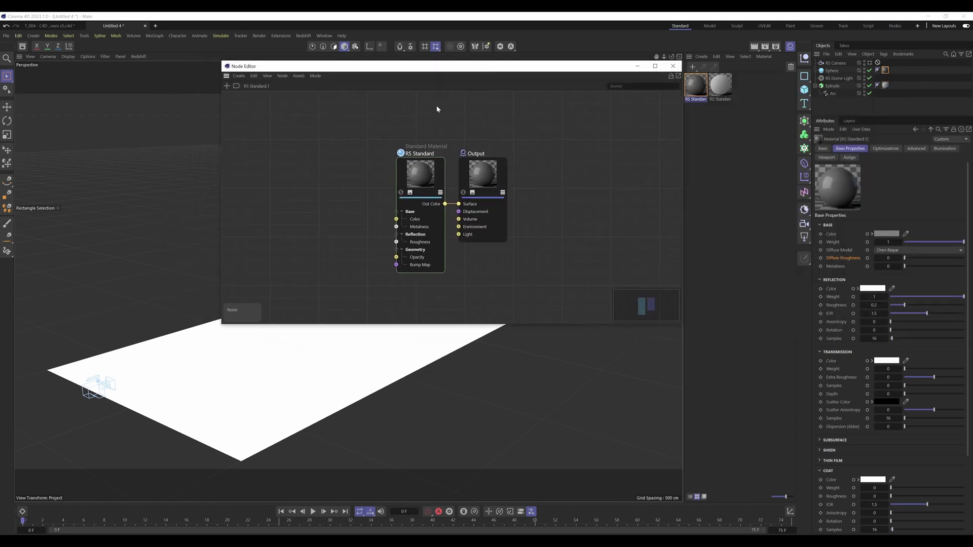
pyautogui.moveTo(226, 326); pyautogui.dragTo(487, 282)
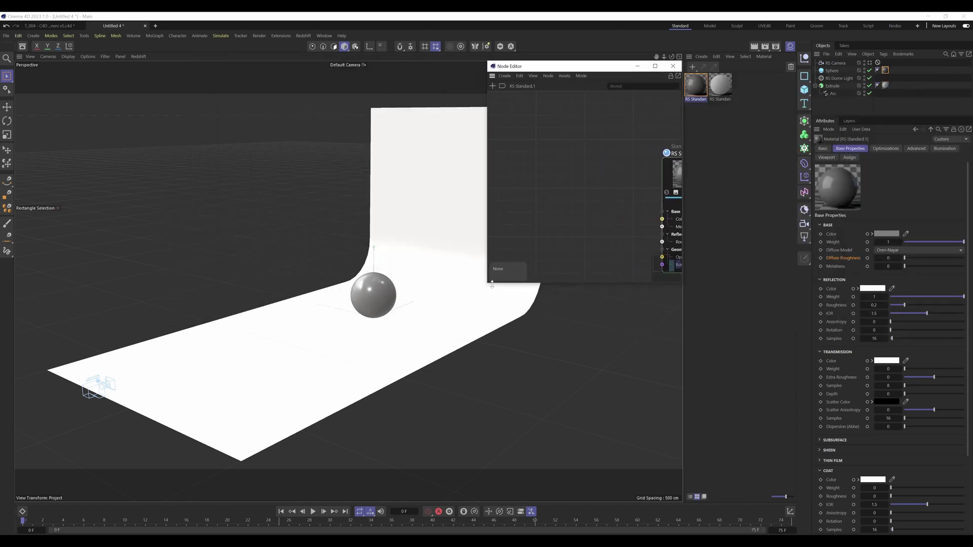
pyautogui.click(890, 234)
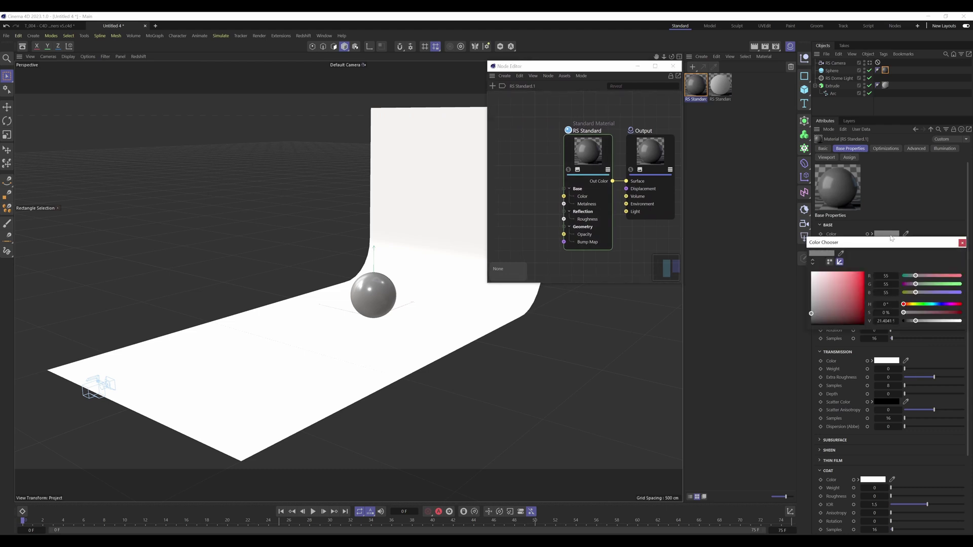
pyautogui.doubleClick(886, 321)
pyautogui.write('80')
pyautogui.press('Return')
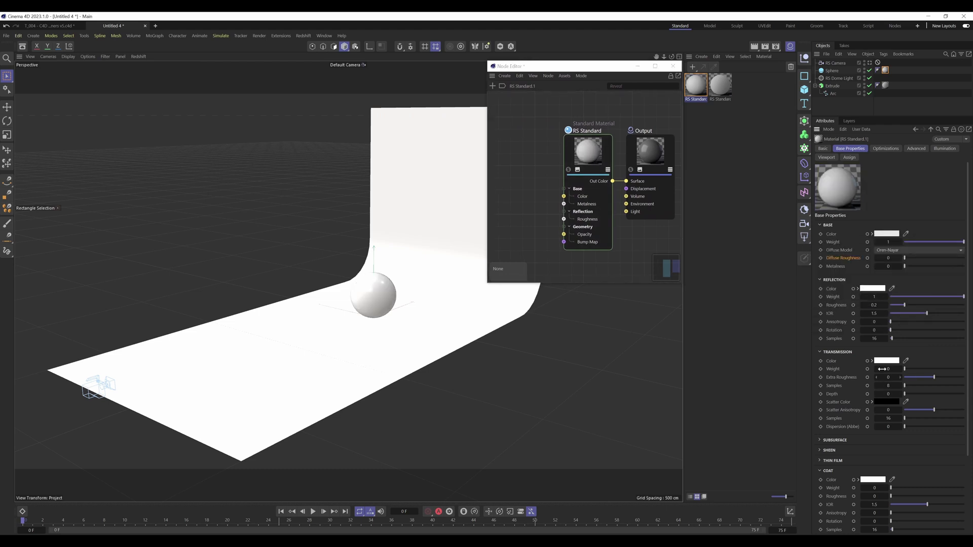
# Set the sphere material's reflection roughness to 0.45 and close the Node Editor
pyautogui.click(874, 304)
pyautogui.press('BackSpace')
pyautogui.write('45')
pyautogui.press('Return')
pyautogui.click(672, 65)
pyautogui.click(913, 70)
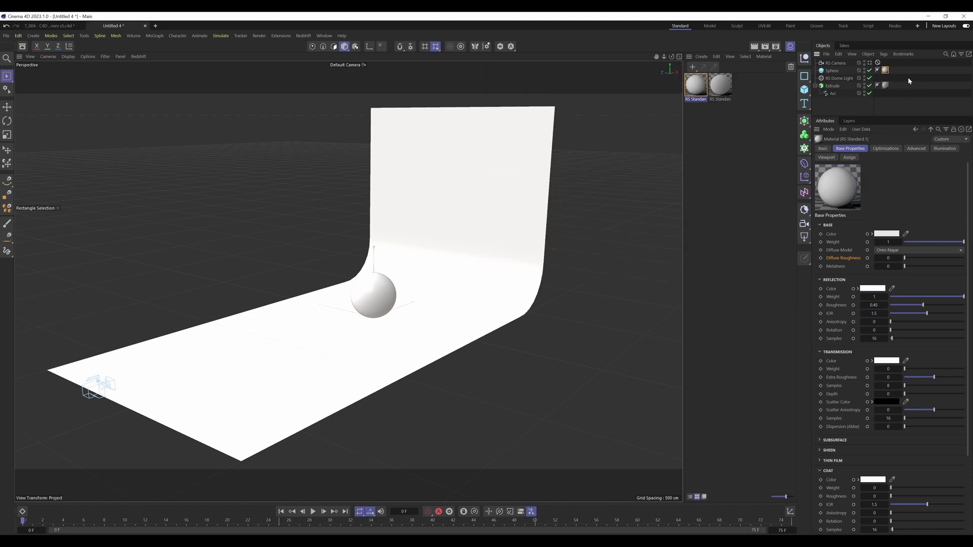
# Look through the Redshift camera again and start a live render in the Redshift RenderView
pyautogui.keyDown('alt'); pyautogui.moveTo(362, 317); pyautogui.dragTo(729, 168, button='middle'); pyautogui.keyUp('alt')
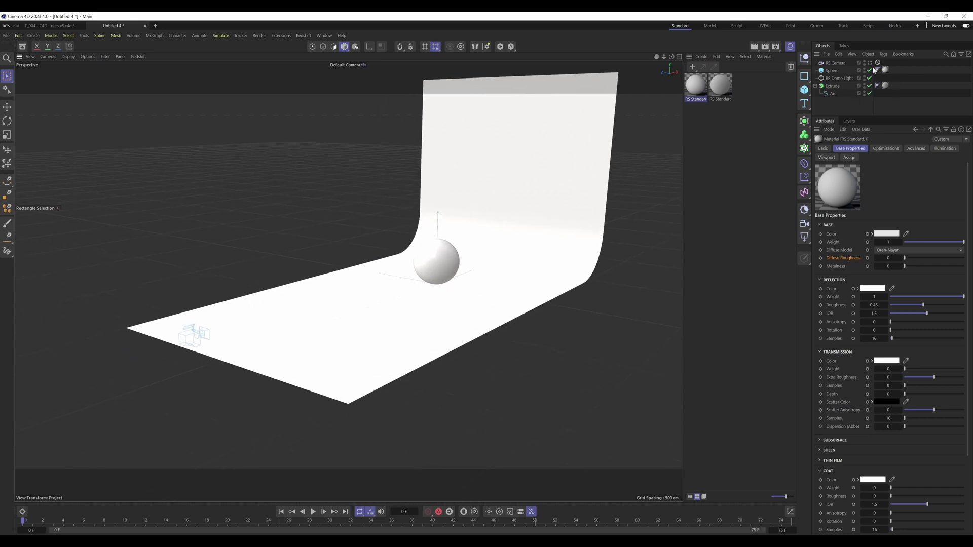
pyautogui.press('o')
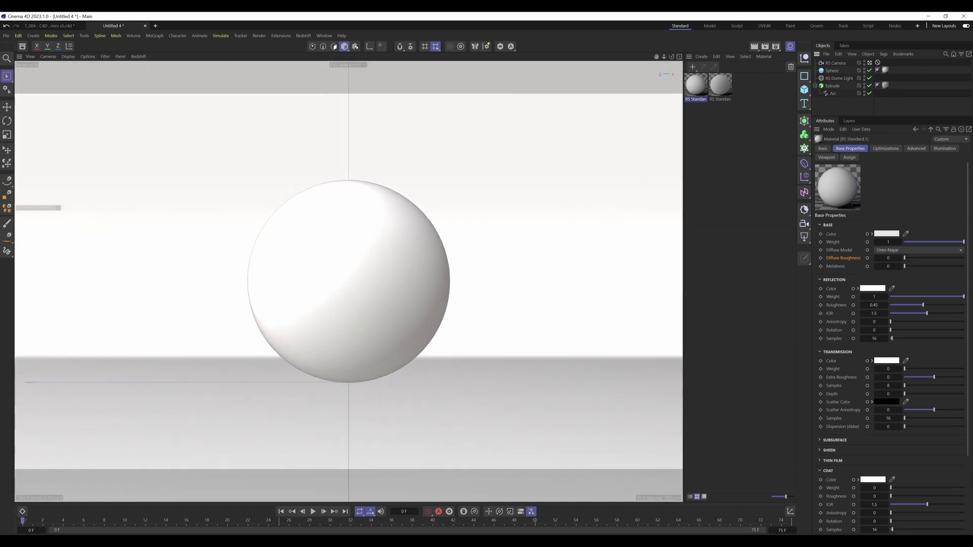
pyautogui.moveTo(216, 542)
pyautogui.click(261, 512)
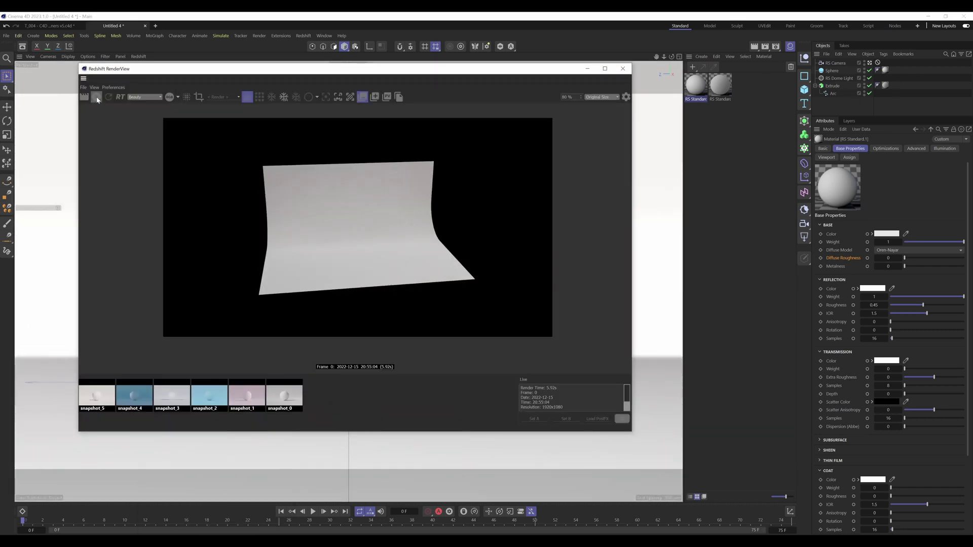
pyautogui.click(96, 97)
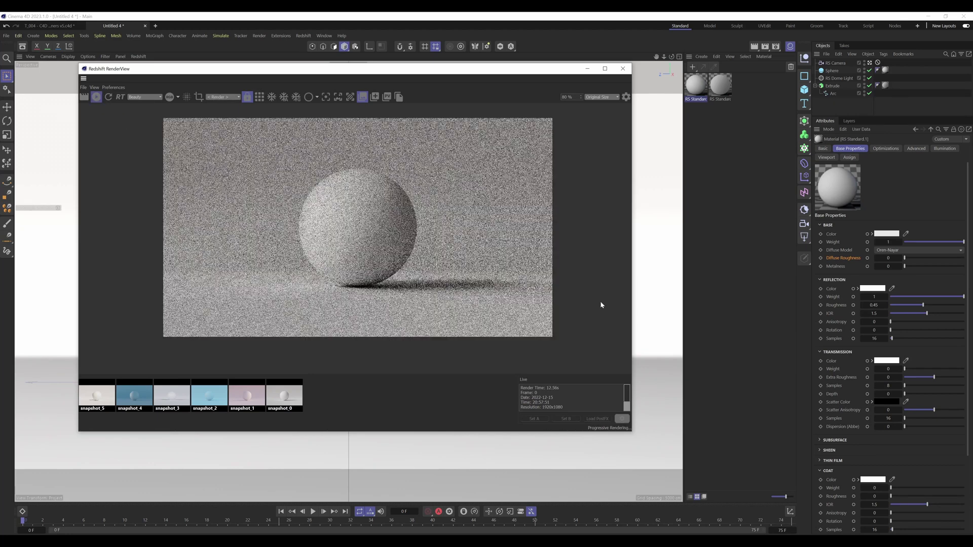
# Compare the live render's framing with snapshot_0 and select the Redshift camera to view its object properties
pyautogui.click(291, 396)
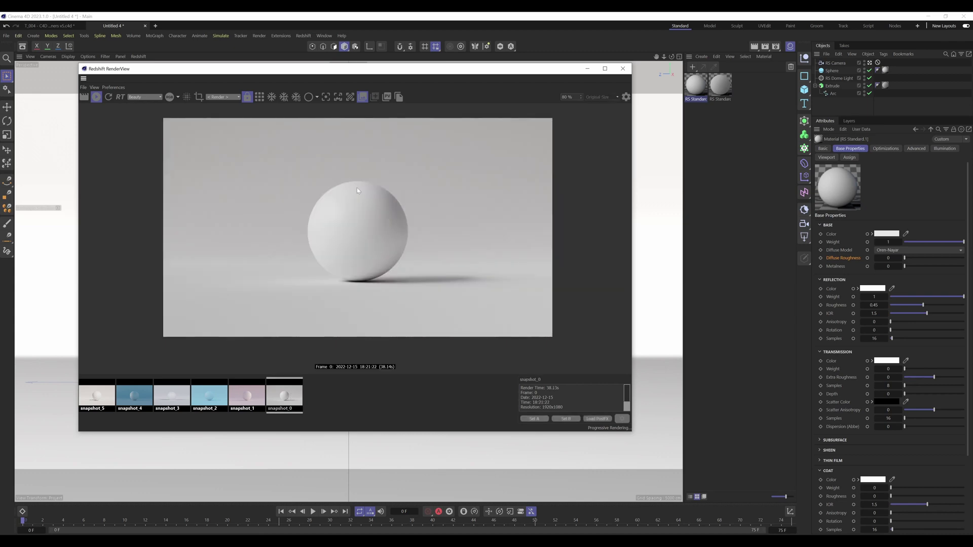
pyautogui.click(290, 397)
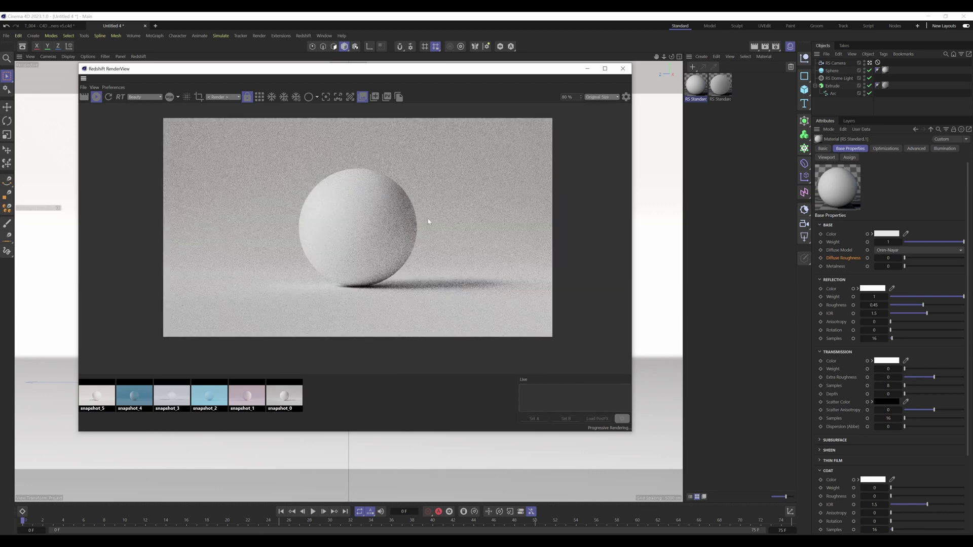
pyautogui.click(296, 395)
pyautogui.click(295, 395)
pyautogui.click(837, 64)
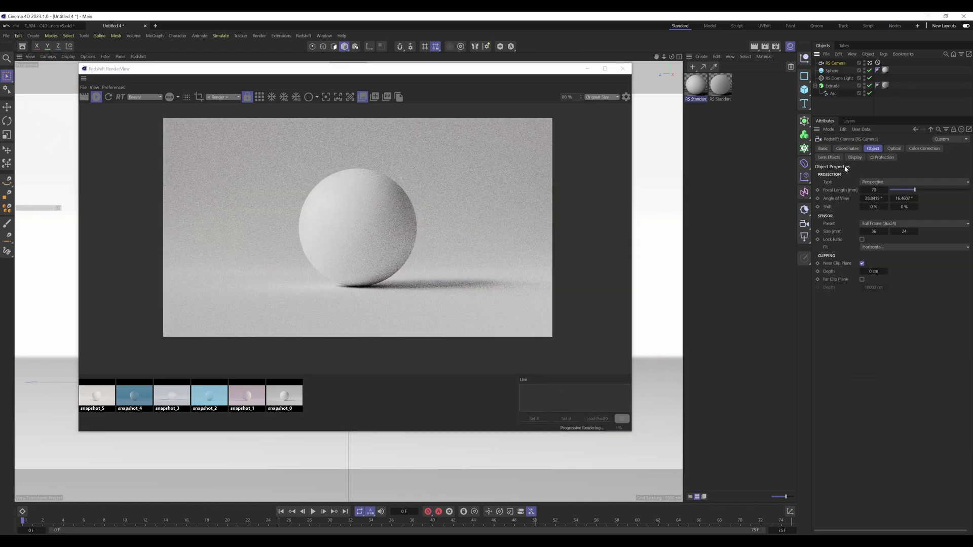
# Review the Redshift camera's lens effects settings and the list of available Redshift light types
pyautogui.click(832, 158)
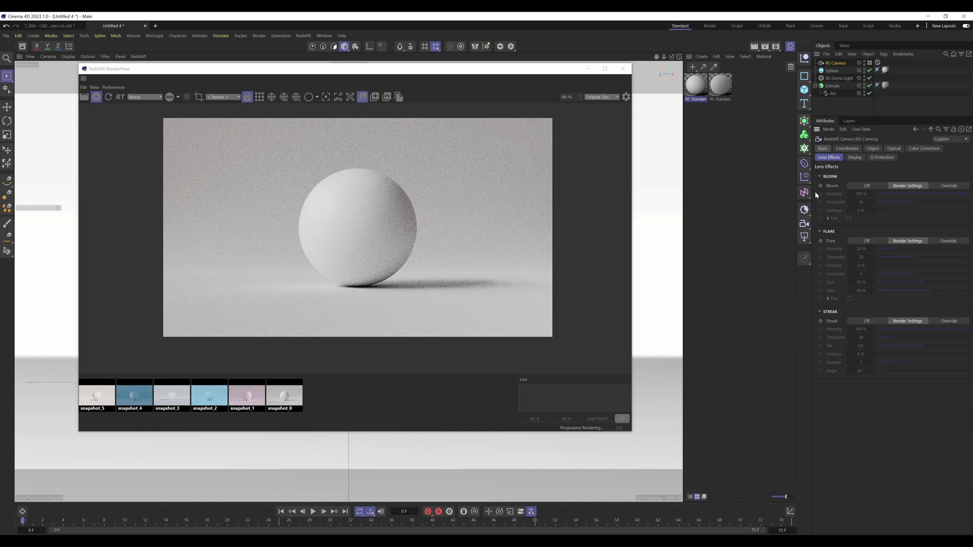
pyautogui.click(805, 238)
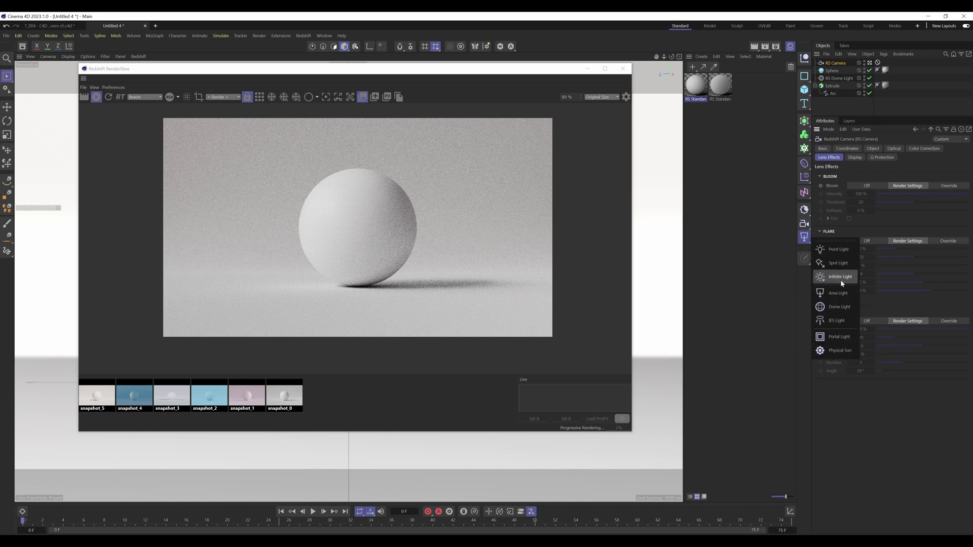
pyautogui.click(866, 431)
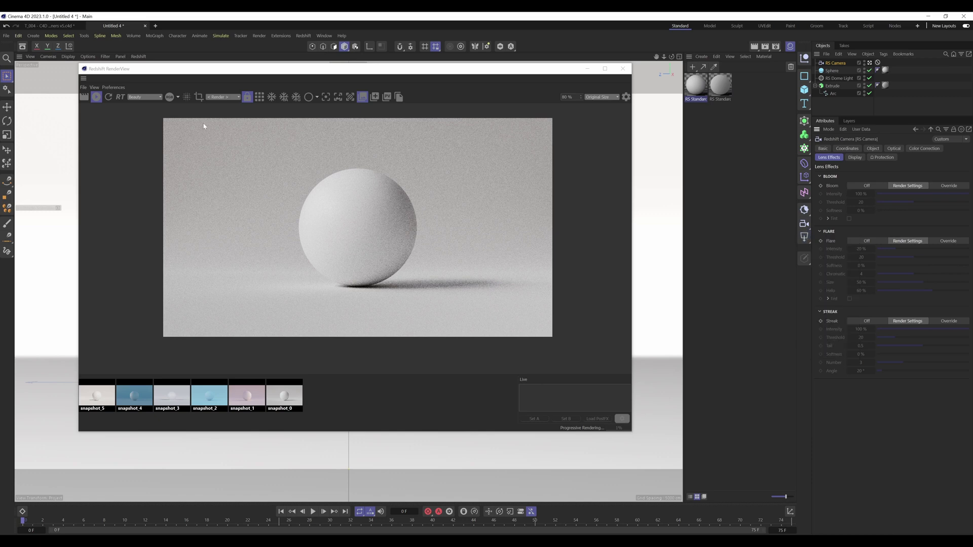
# Stop the live render and compare snapshot_0 with snapshot_1 in the Redshift RenderView
pyautogui.click(97, 97)
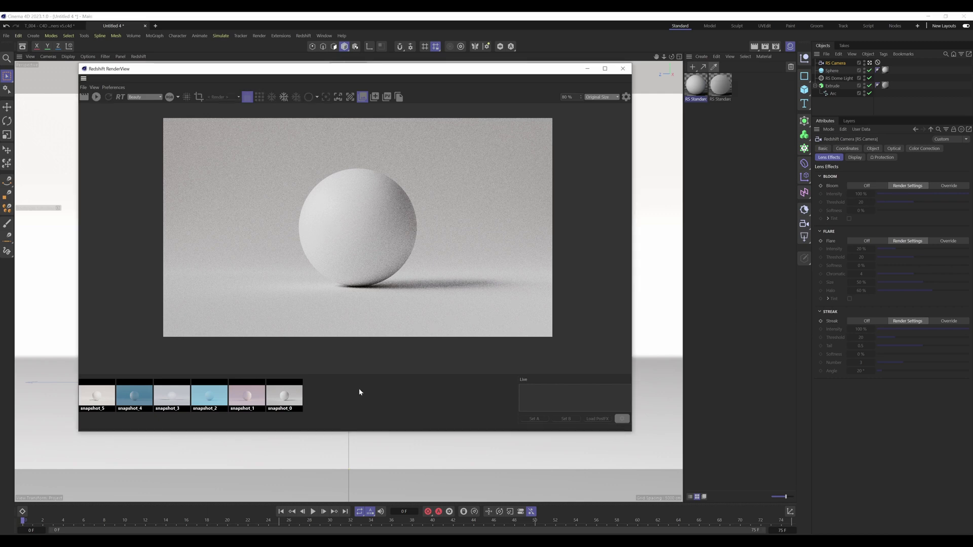
pyautogui.click(250, 398)
pyautogui.click(286, 397)
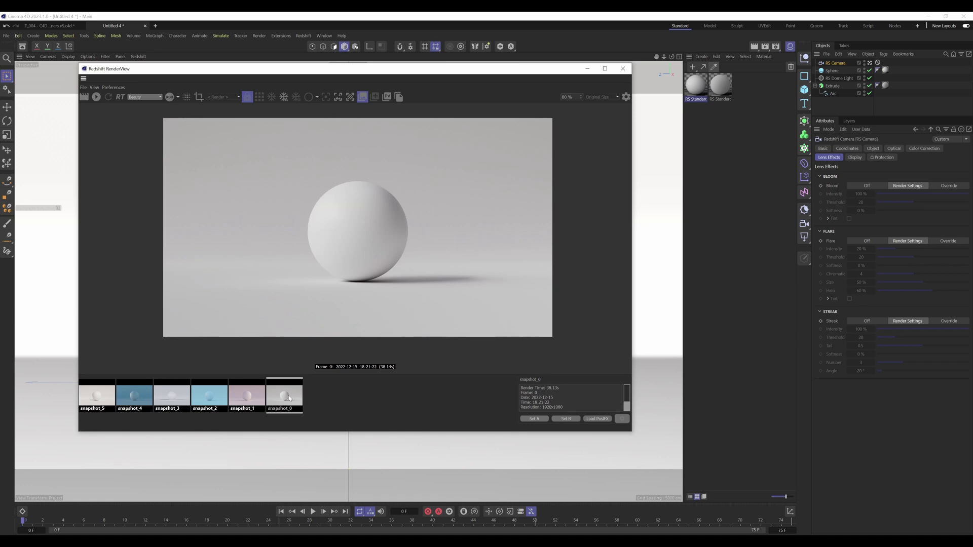
pyautogui.click(251, 395)
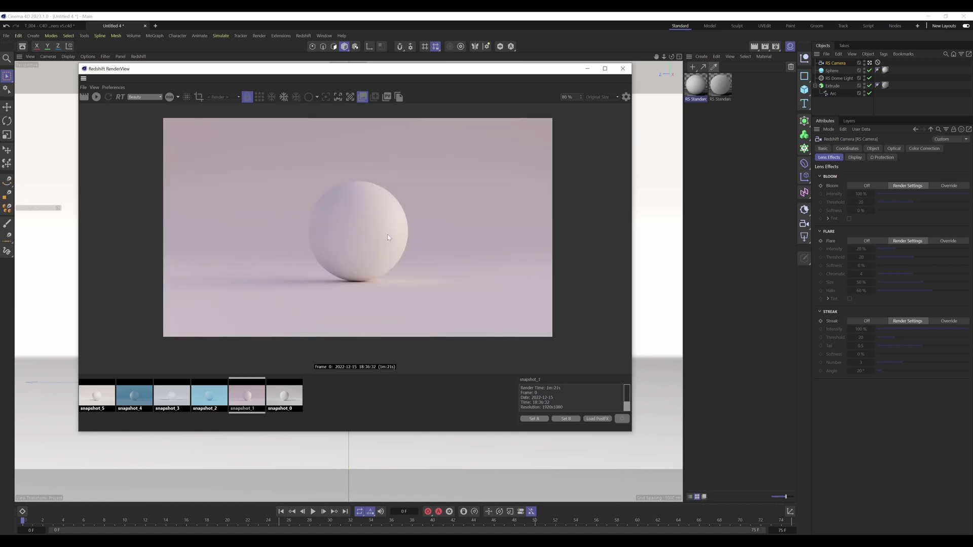
pyautogui.click(280, 397)
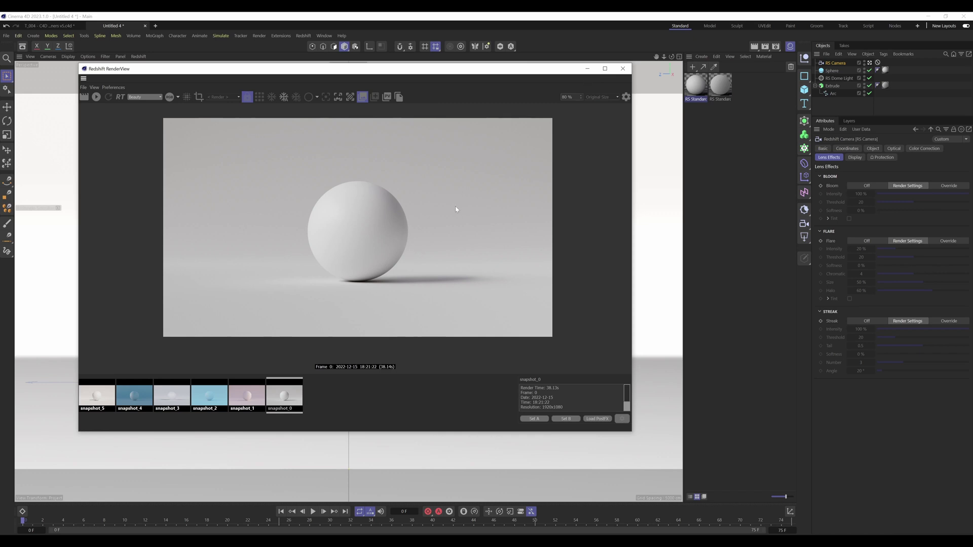
# Minimize the RenderView, leave the Redshift camera view and select the dome light to show its object properties
pyautogui.click(831, 86)
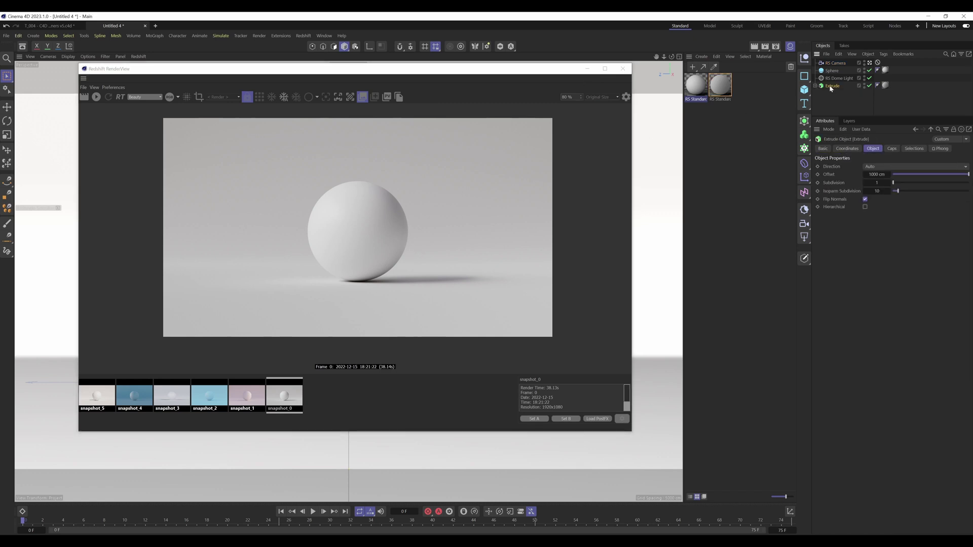
pyautogui.click(587, 68)
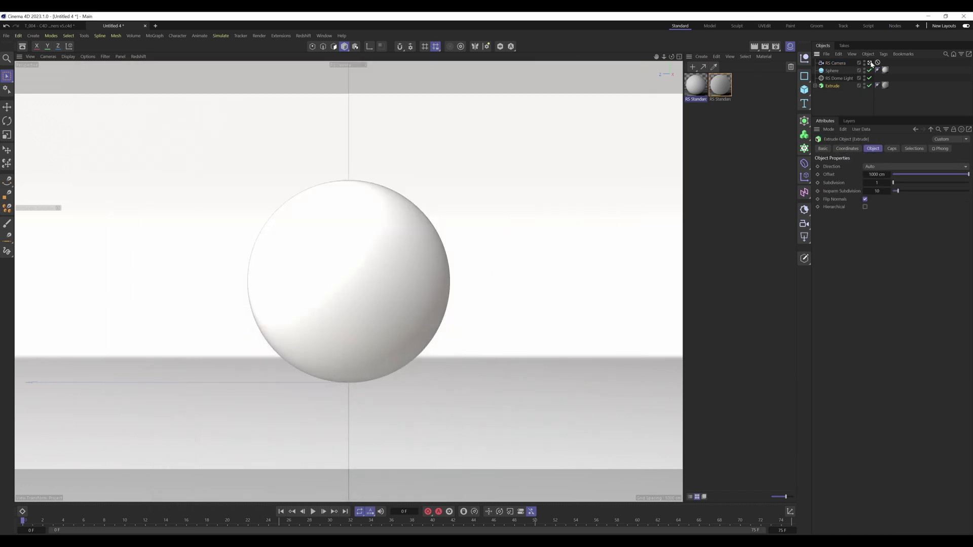
pyautogui.click(871, 63)
pyautogui.click(838, 79)
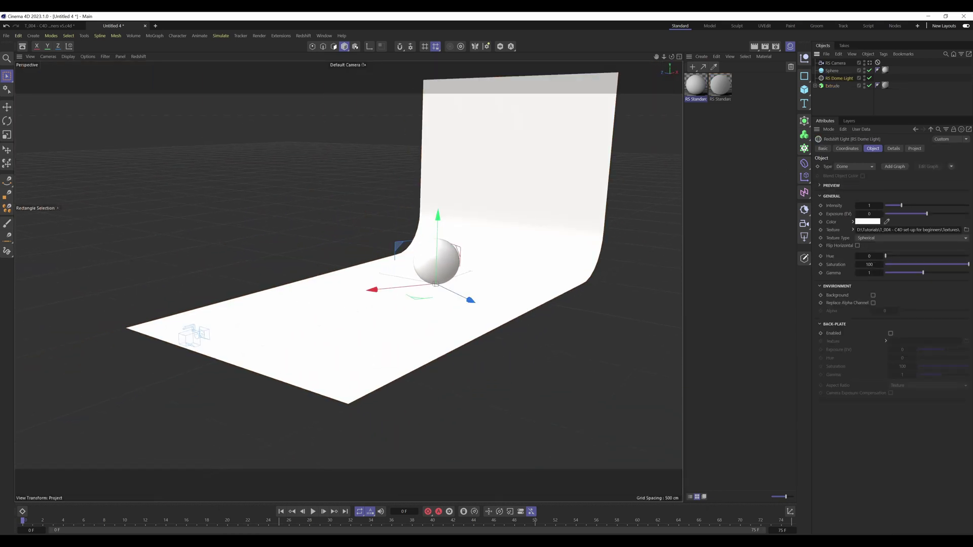
# Bring the RenderView back and compare the live render with the lighting in snapshots 0, 1, 2 and 4
pyautogui.click(255, 512)
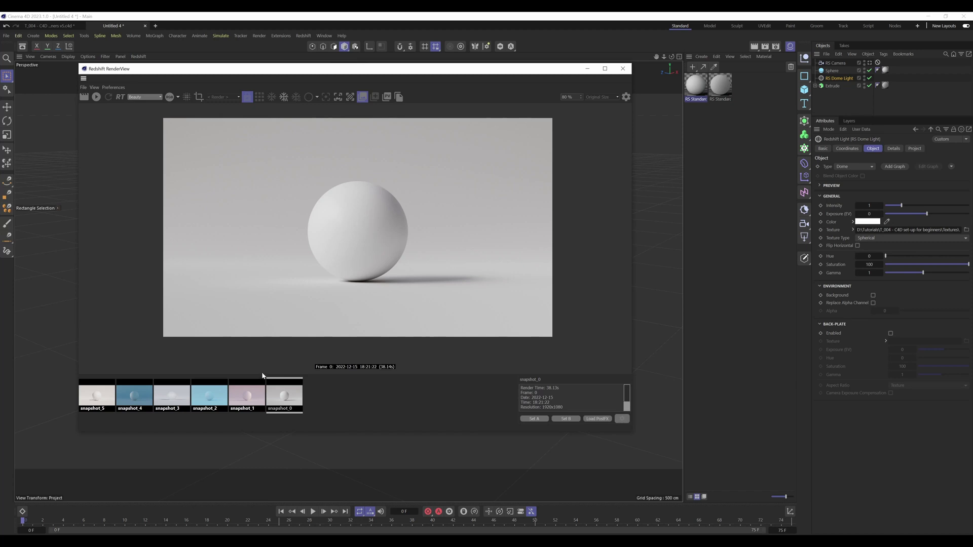
pyautogui.click(276, 404)
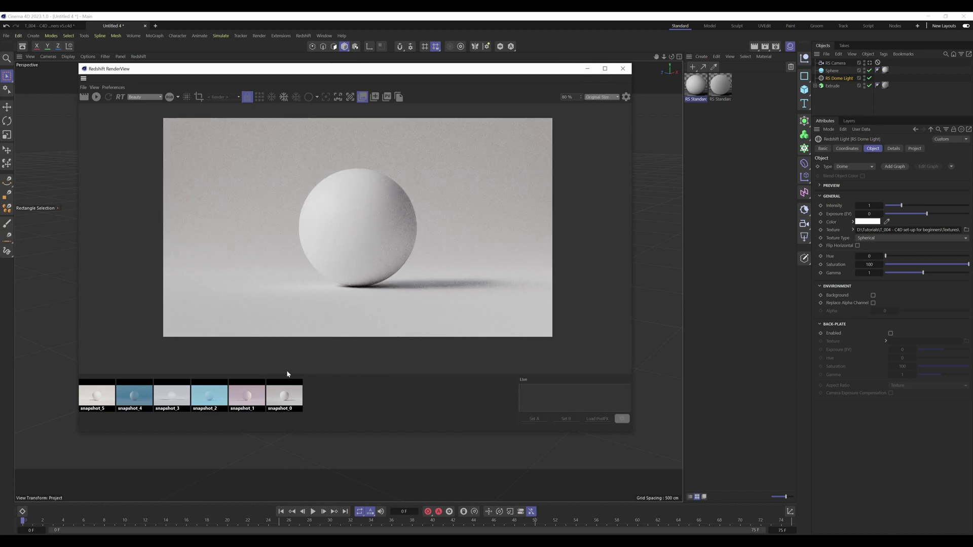
pyautogui.click(247, 395)
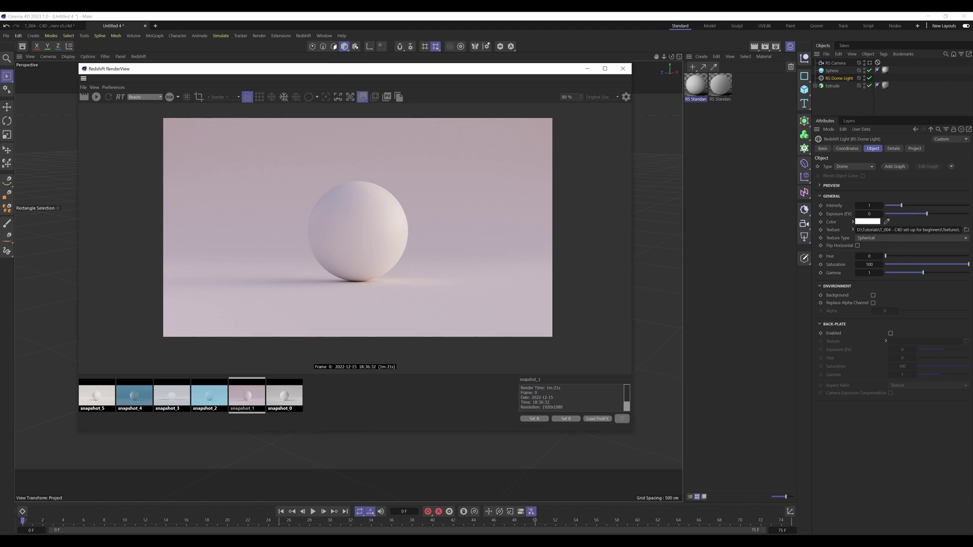
pyautogui.click(227, 398)
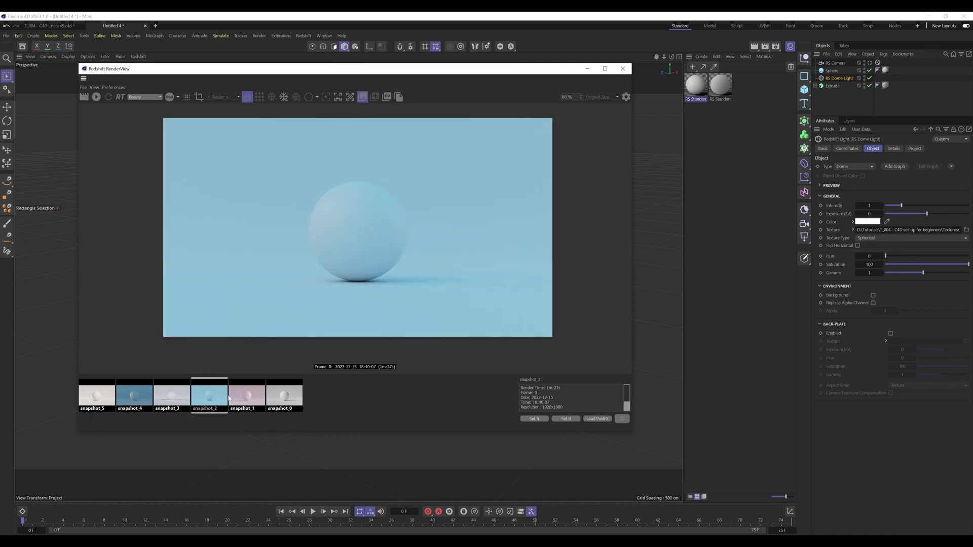
pyautogui.click(284, 395)
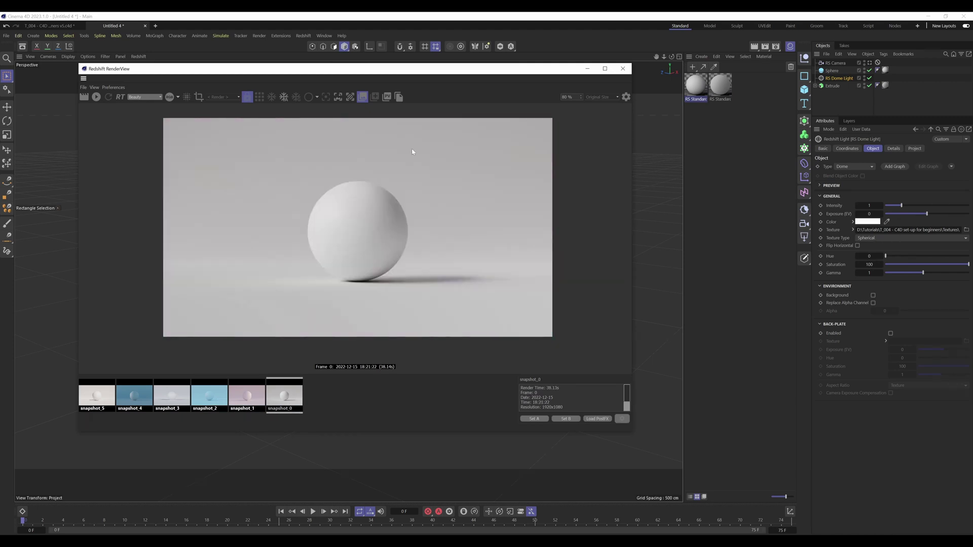
pyautogui.click(263, 388)
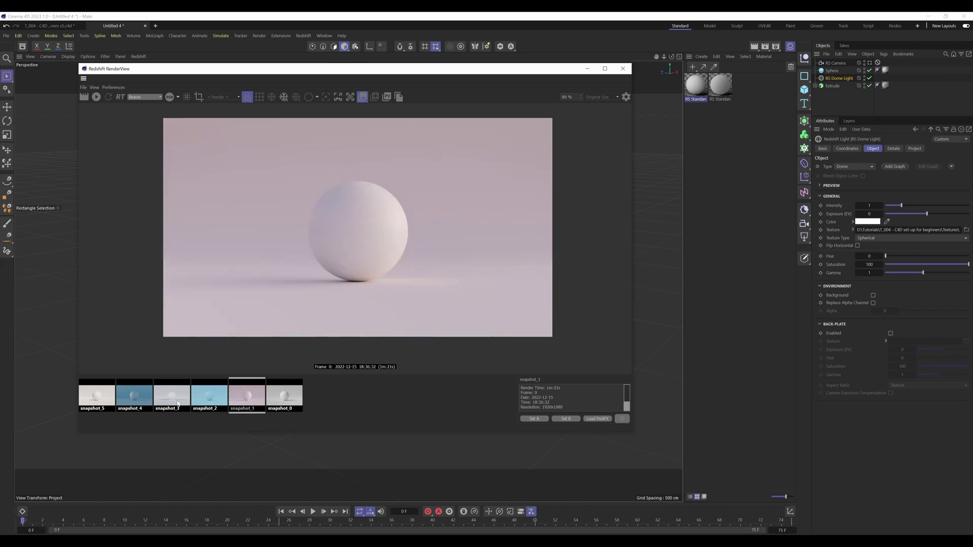
pyautogui.click(134, 400)
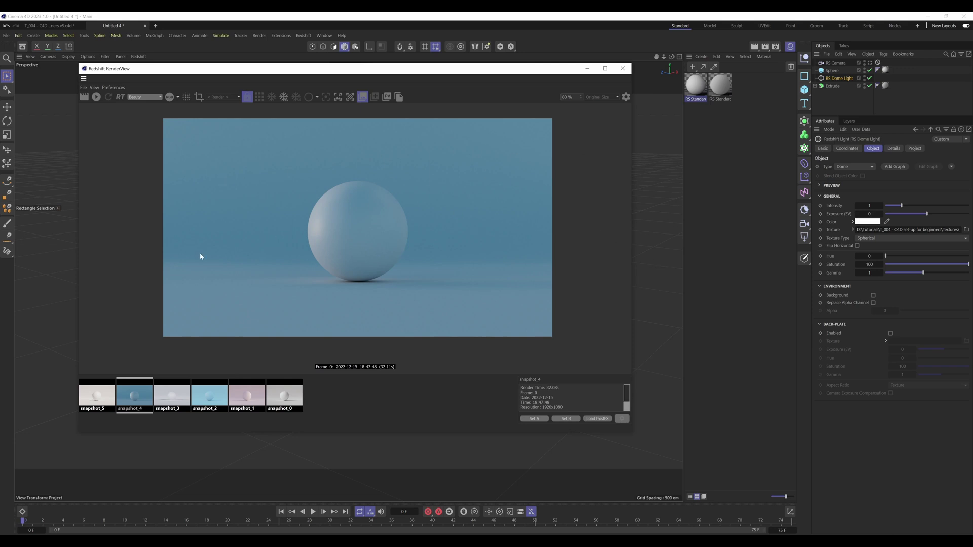
# Minimize the RenderView again, deselect all objects and view the whole backdrop and sphere from farther away
pyautogui.click(587, 69)
pyautogui.click(624, 302)
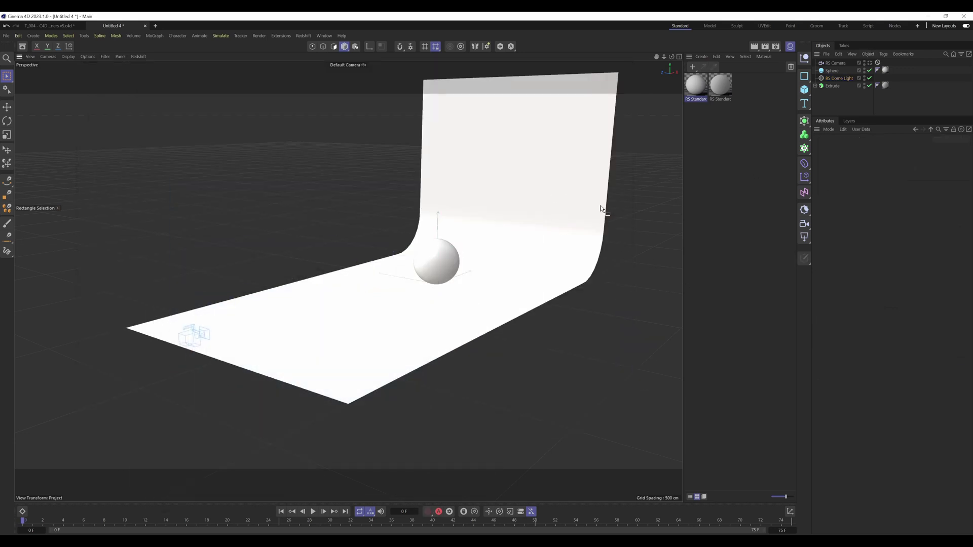
pyautogui.keyDown('alt'); pyautogui.moveTo(601, 210); pyautogui.dragTo(352, 293); pyautogui.keyUp('alt')
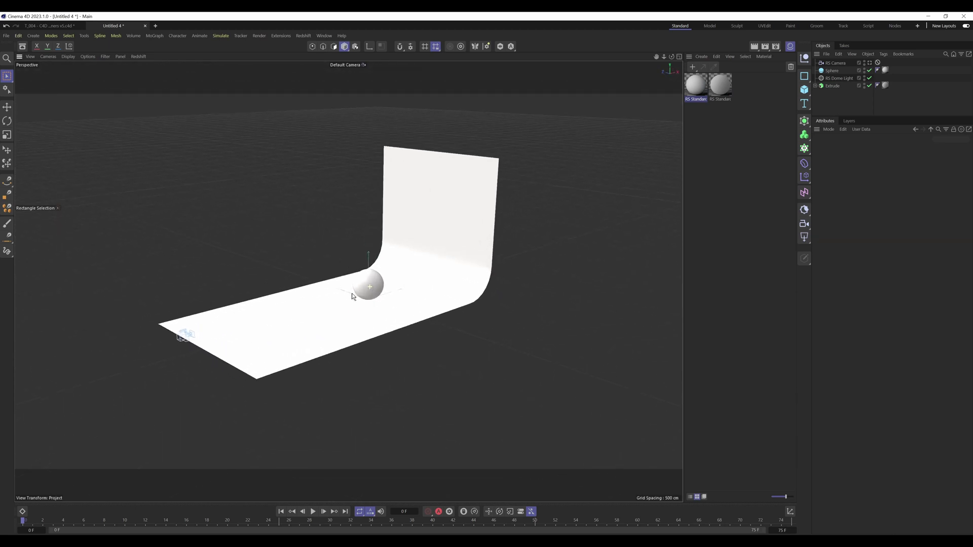